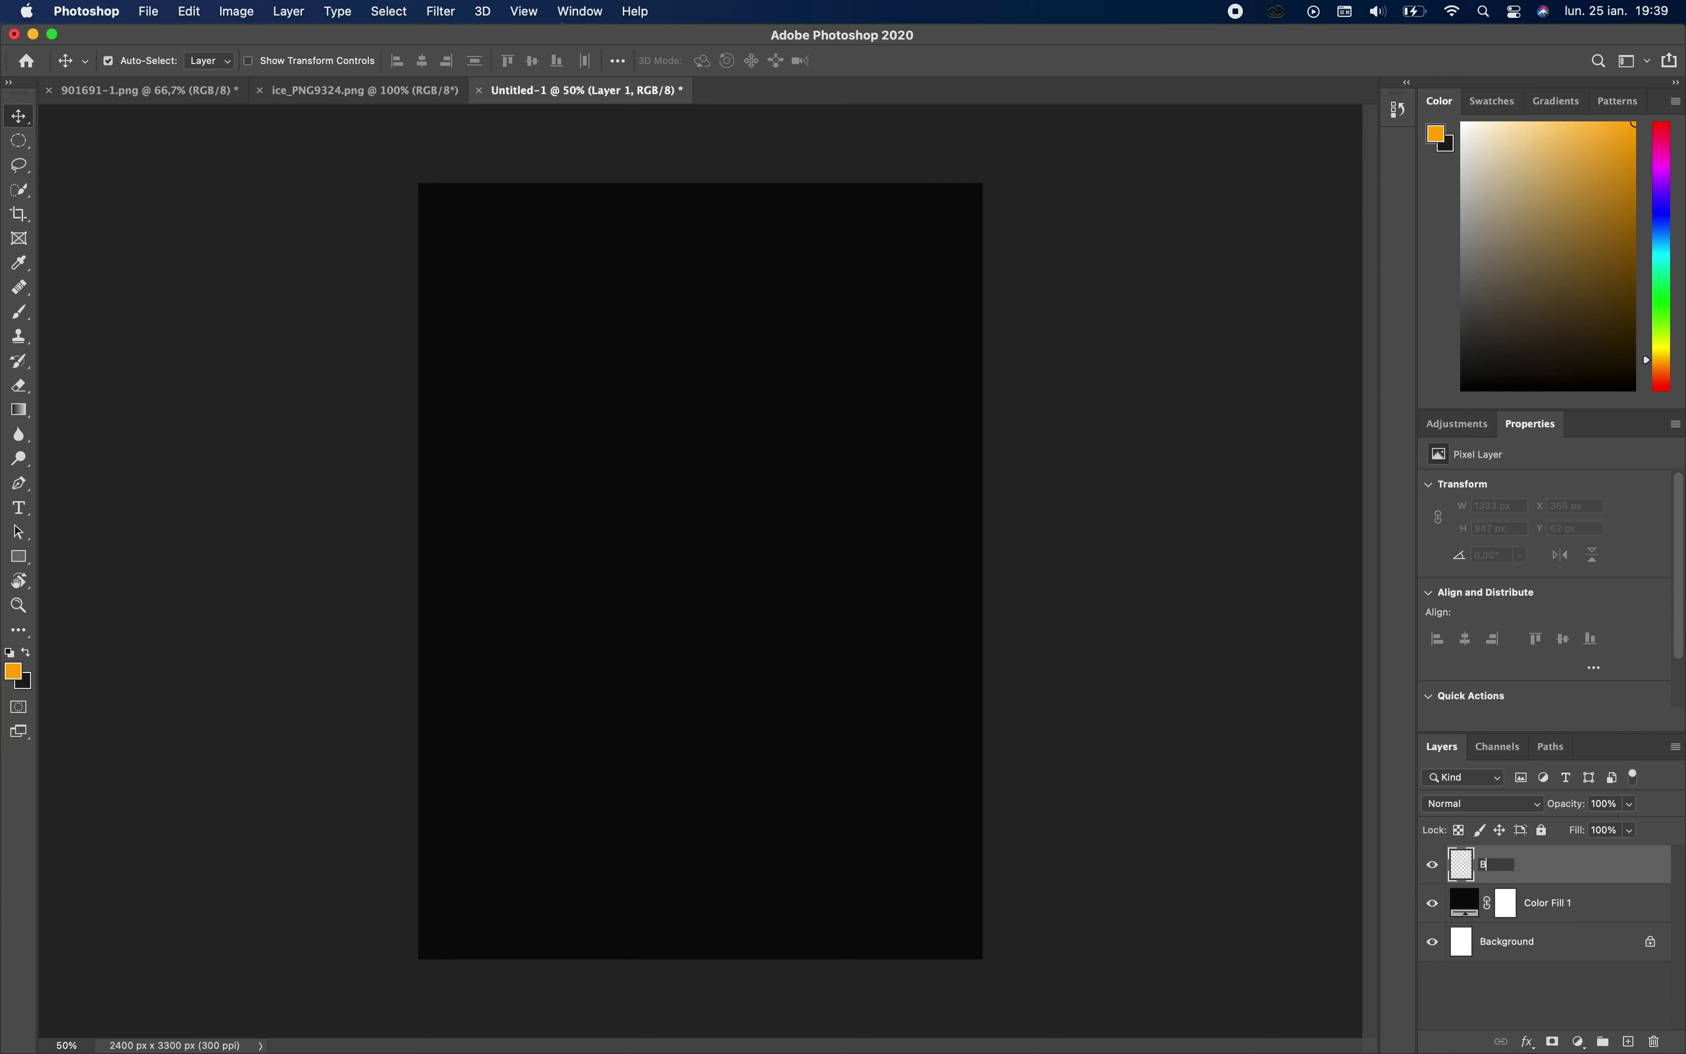
- Name the new layer 'Background 1' and choose a large Soft Round brush
{"action": "type", "text": "ackground 1"}
{"action": "key", "text": "Return"}
{"action": "key", "text": "b"}
{"action": "right_click", "coordinate": [700, 482]}
- Paint a soft 1040 px dark-grey glow on Background 1
{"action": "left_click_drag", "start_coordinate": [870, 623], "coordinate": [875, 623]}
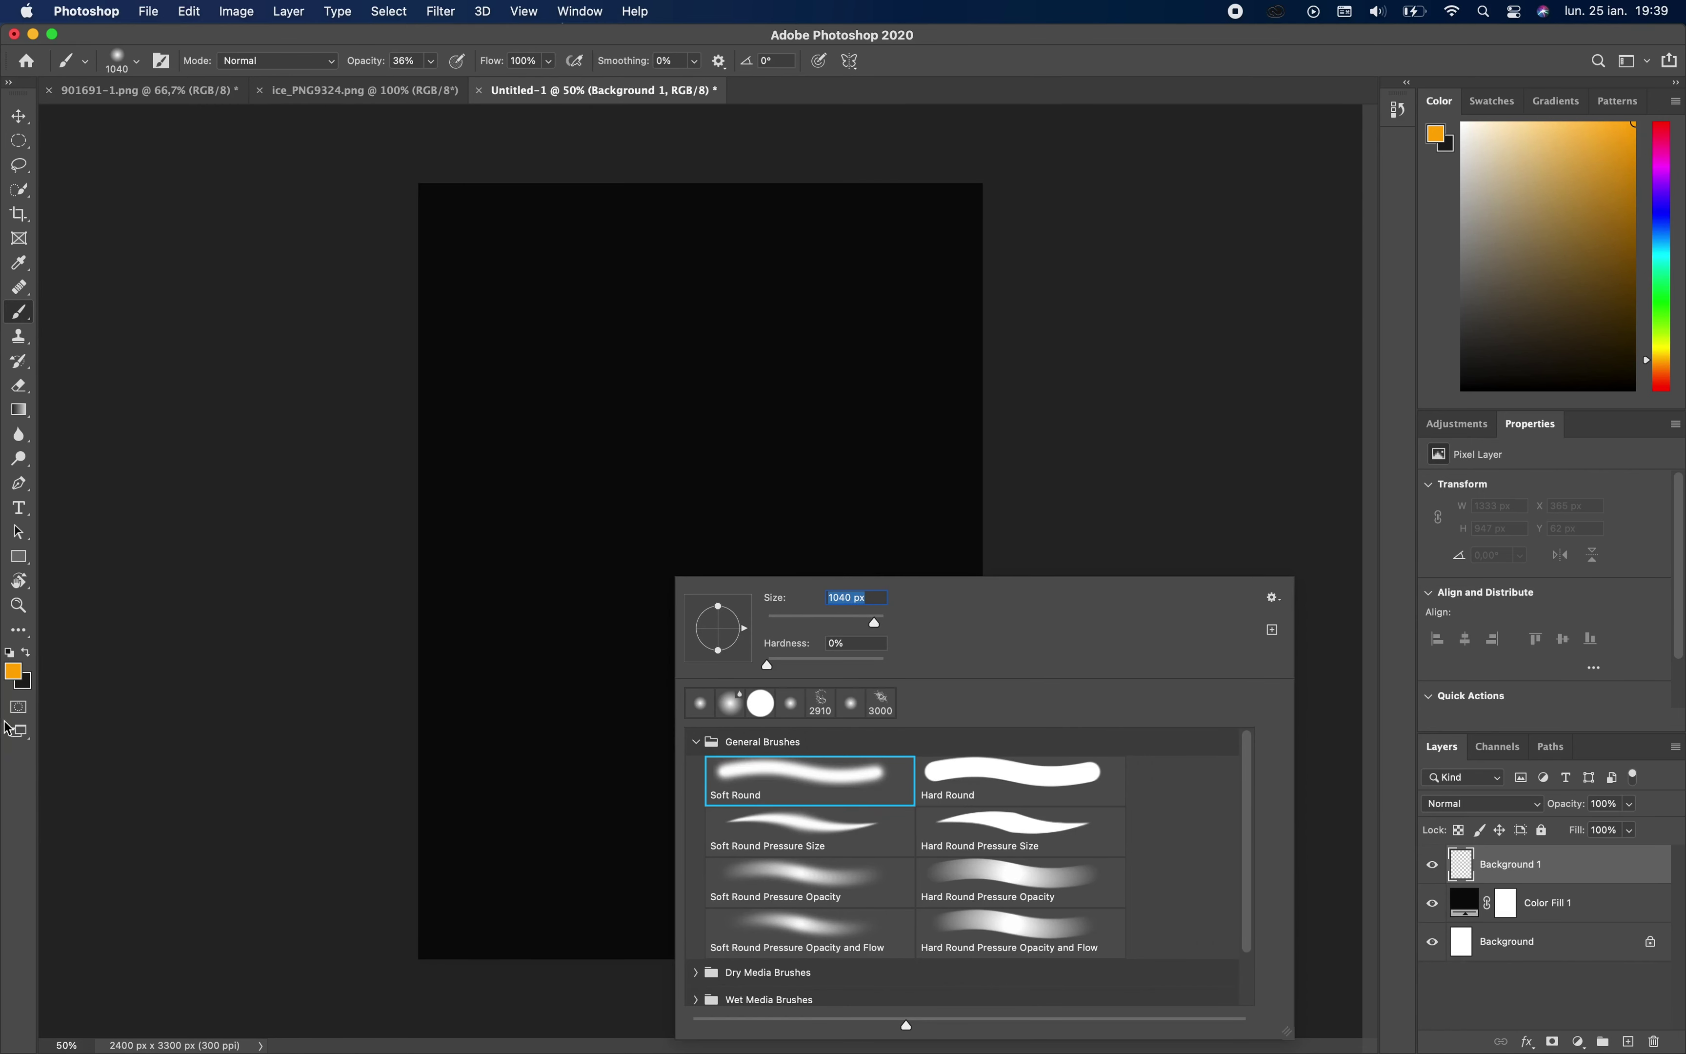
{"action": "left_click", "coordinate": [17, 674]}
{"action": "type", "text": "212121"}
{"action": "left_click", "coordinate": [1068, 542]}
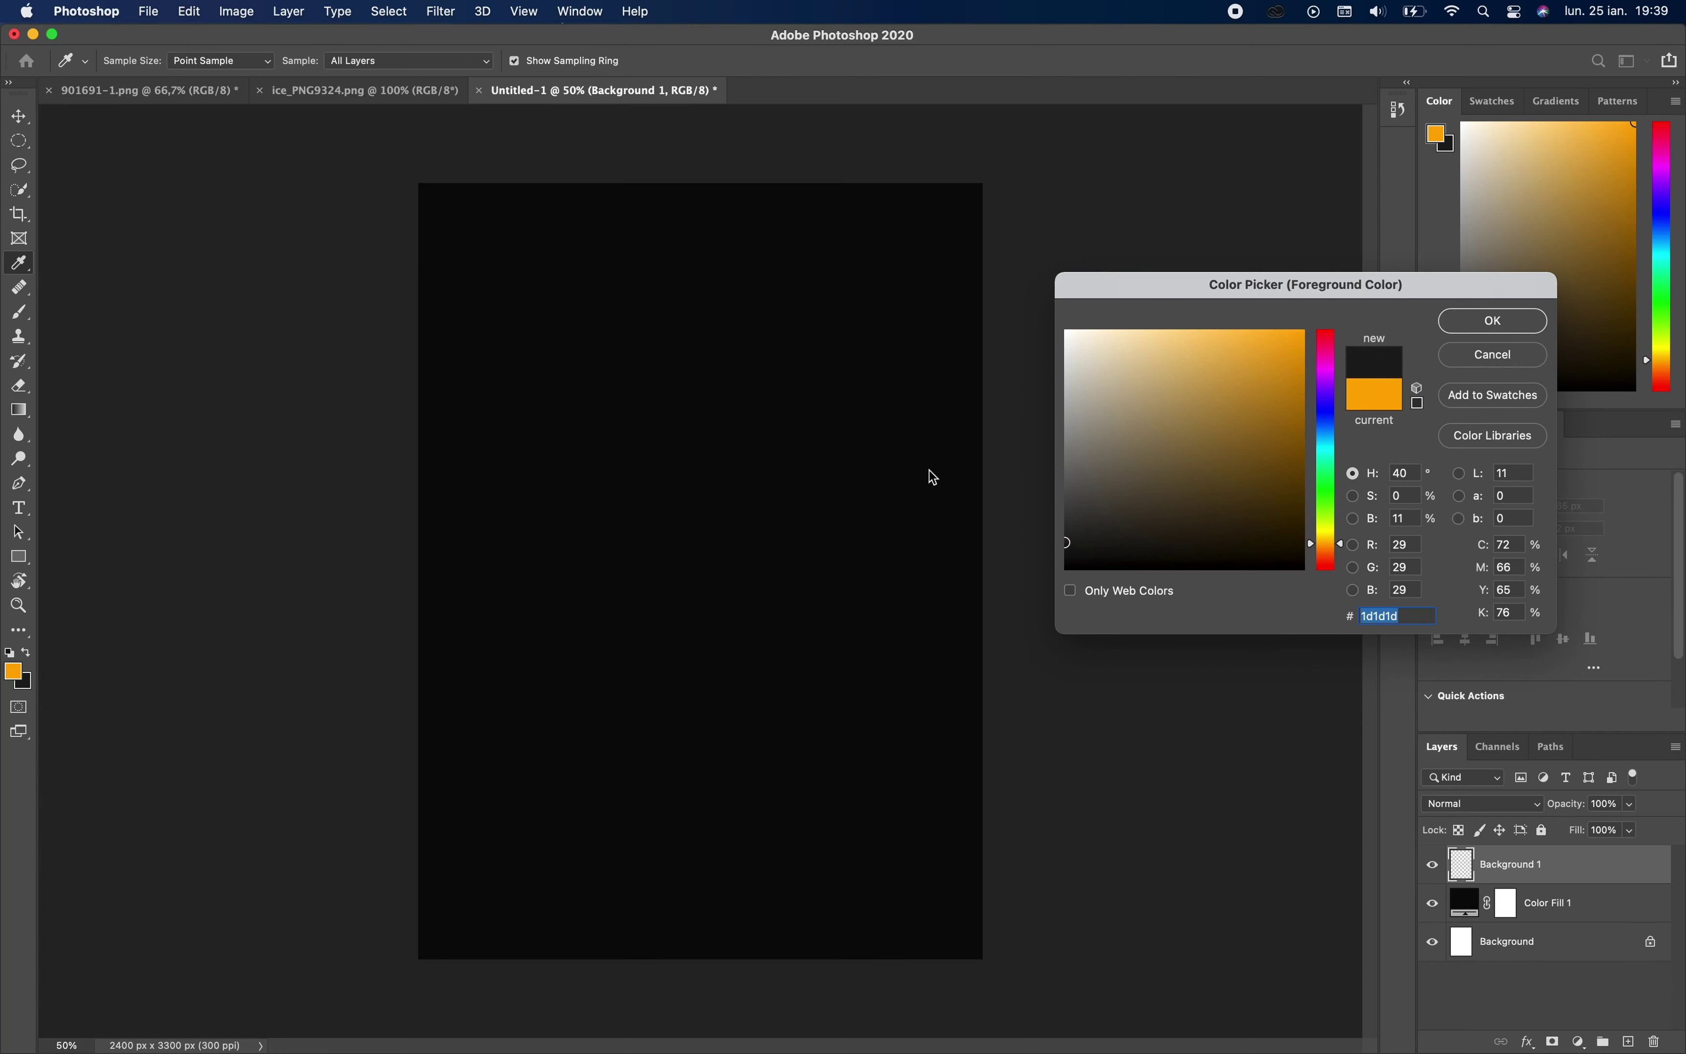
{"action": "key", "text": "Return"}
{"action": "left_click", "coordinate": [702, 566]}
{"action": "left_click", "coordinate": [705, 569]}
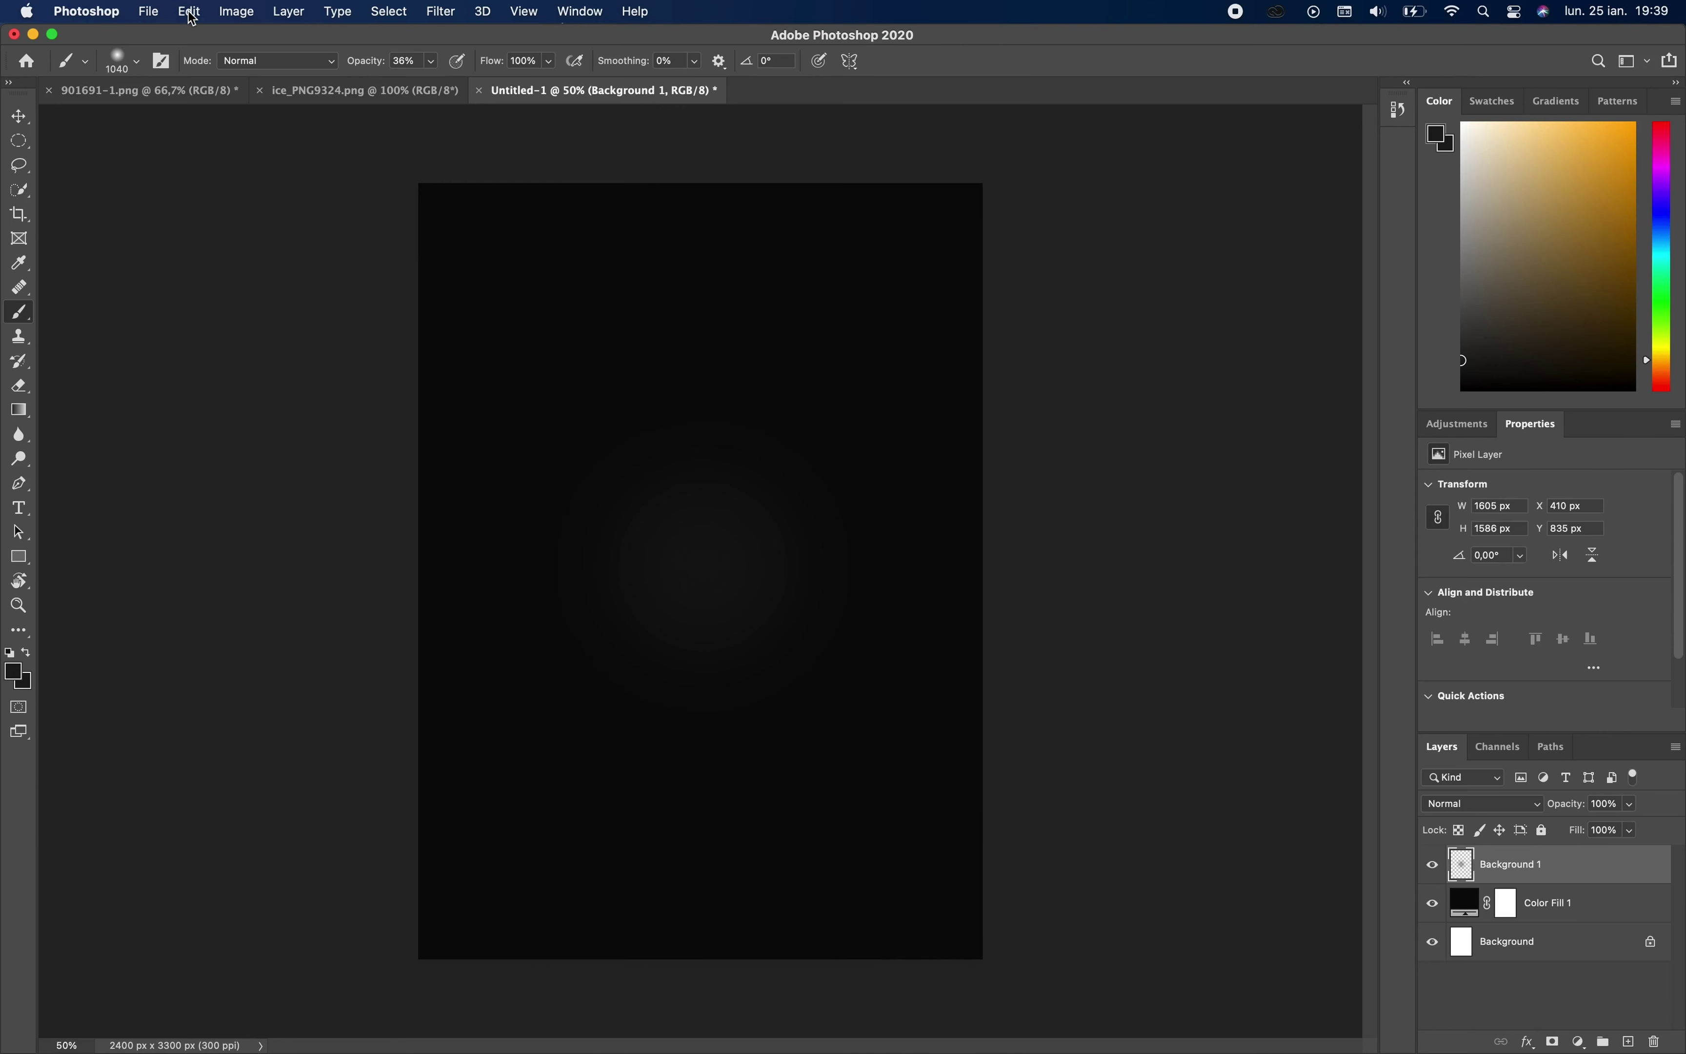
- Scale the grey glow to about 208% wide and 163% tall, centred low
{"action": "left_click", "coordinate": [190, 13]}
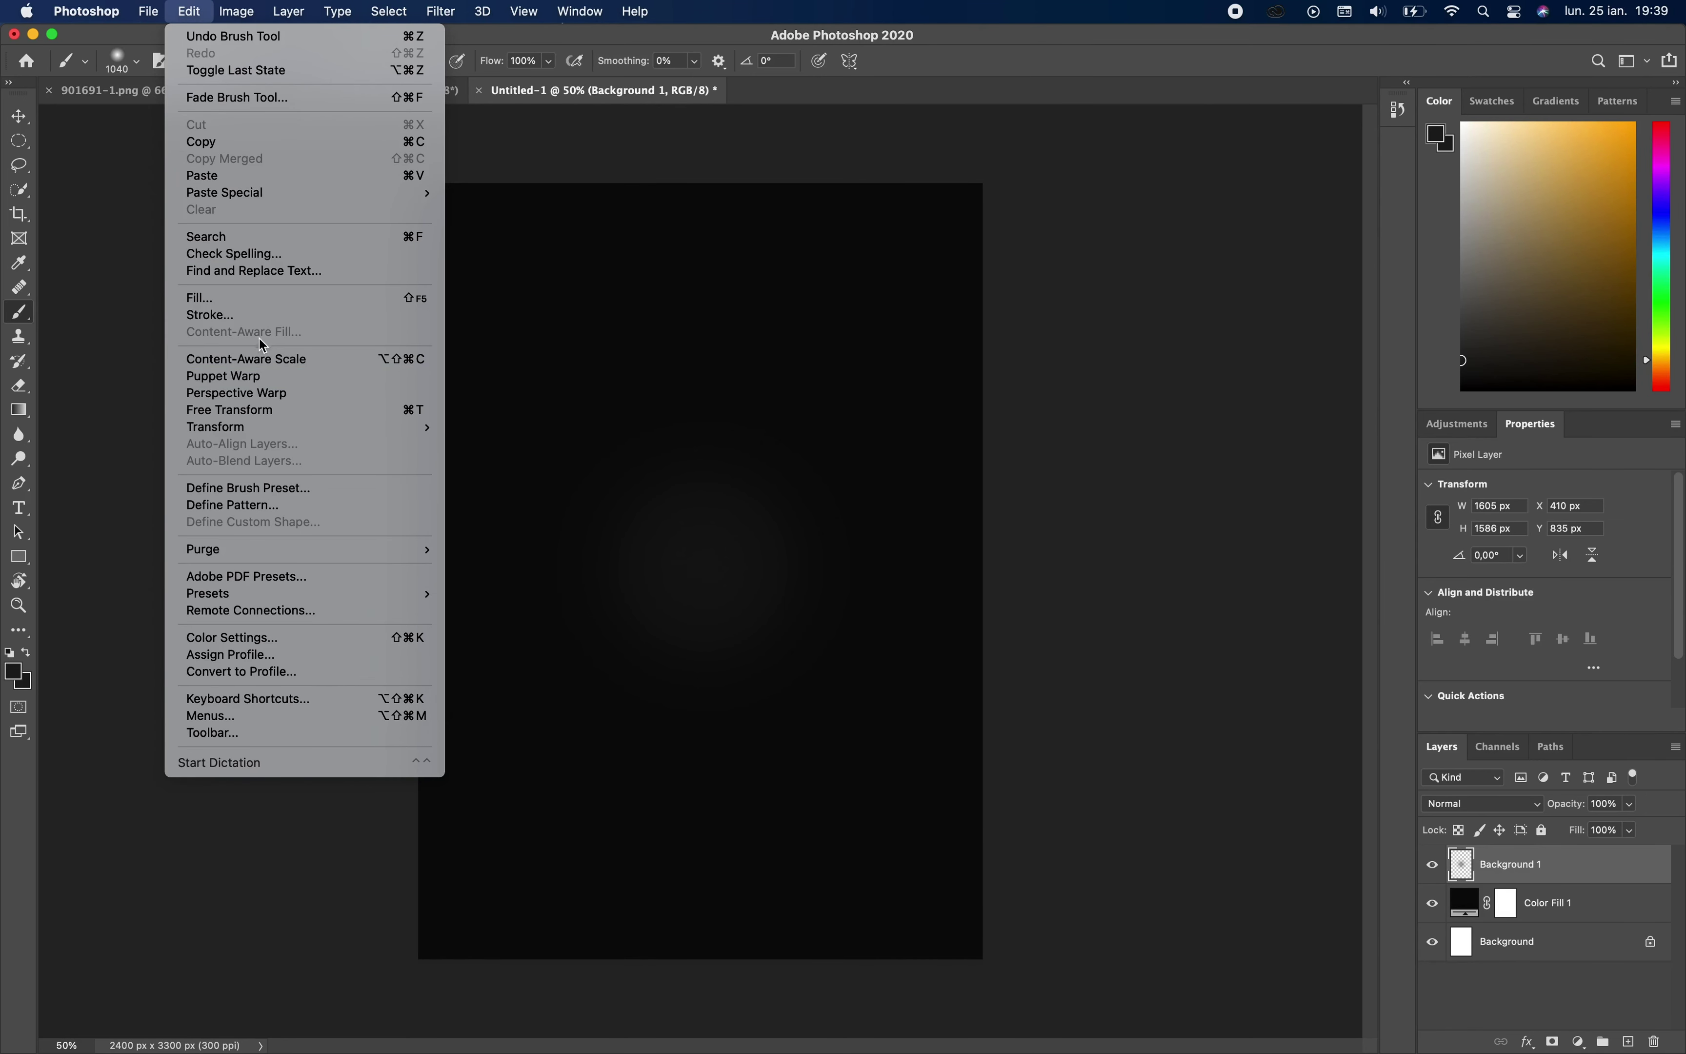
{"action": "mouse_move", "coordinate": [215, 427]}
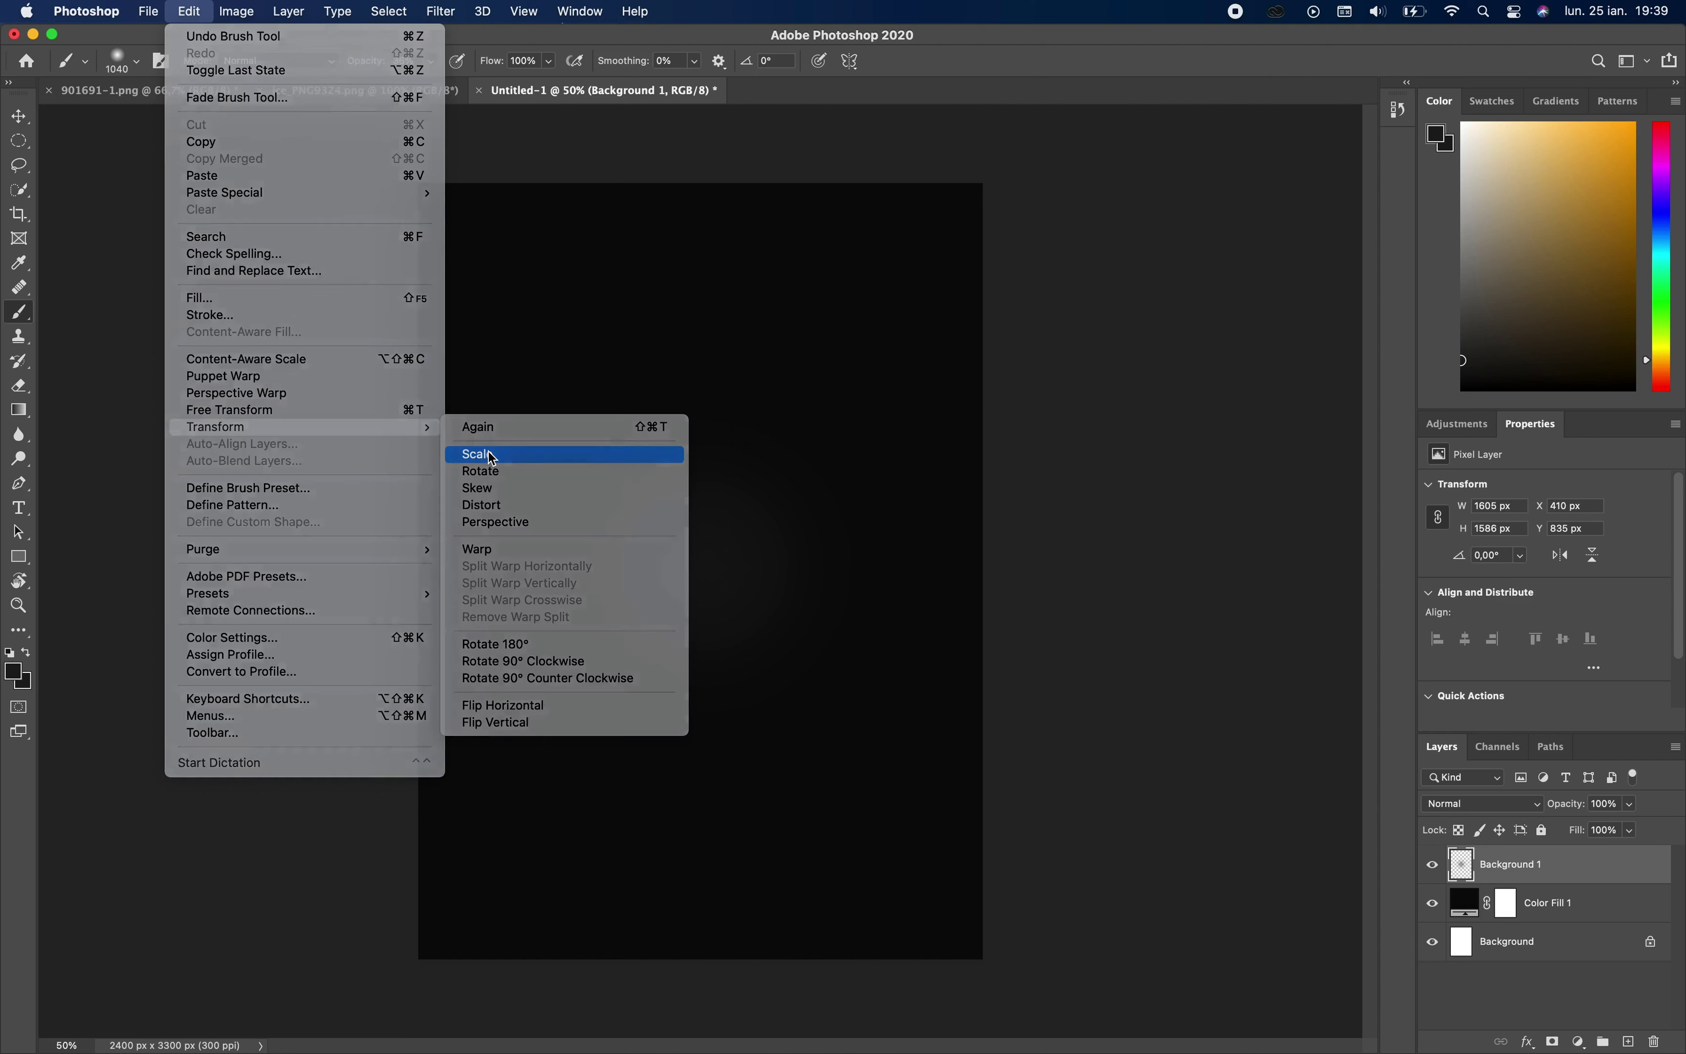
{"action": "left_click", "coordinate": [492, 457]}
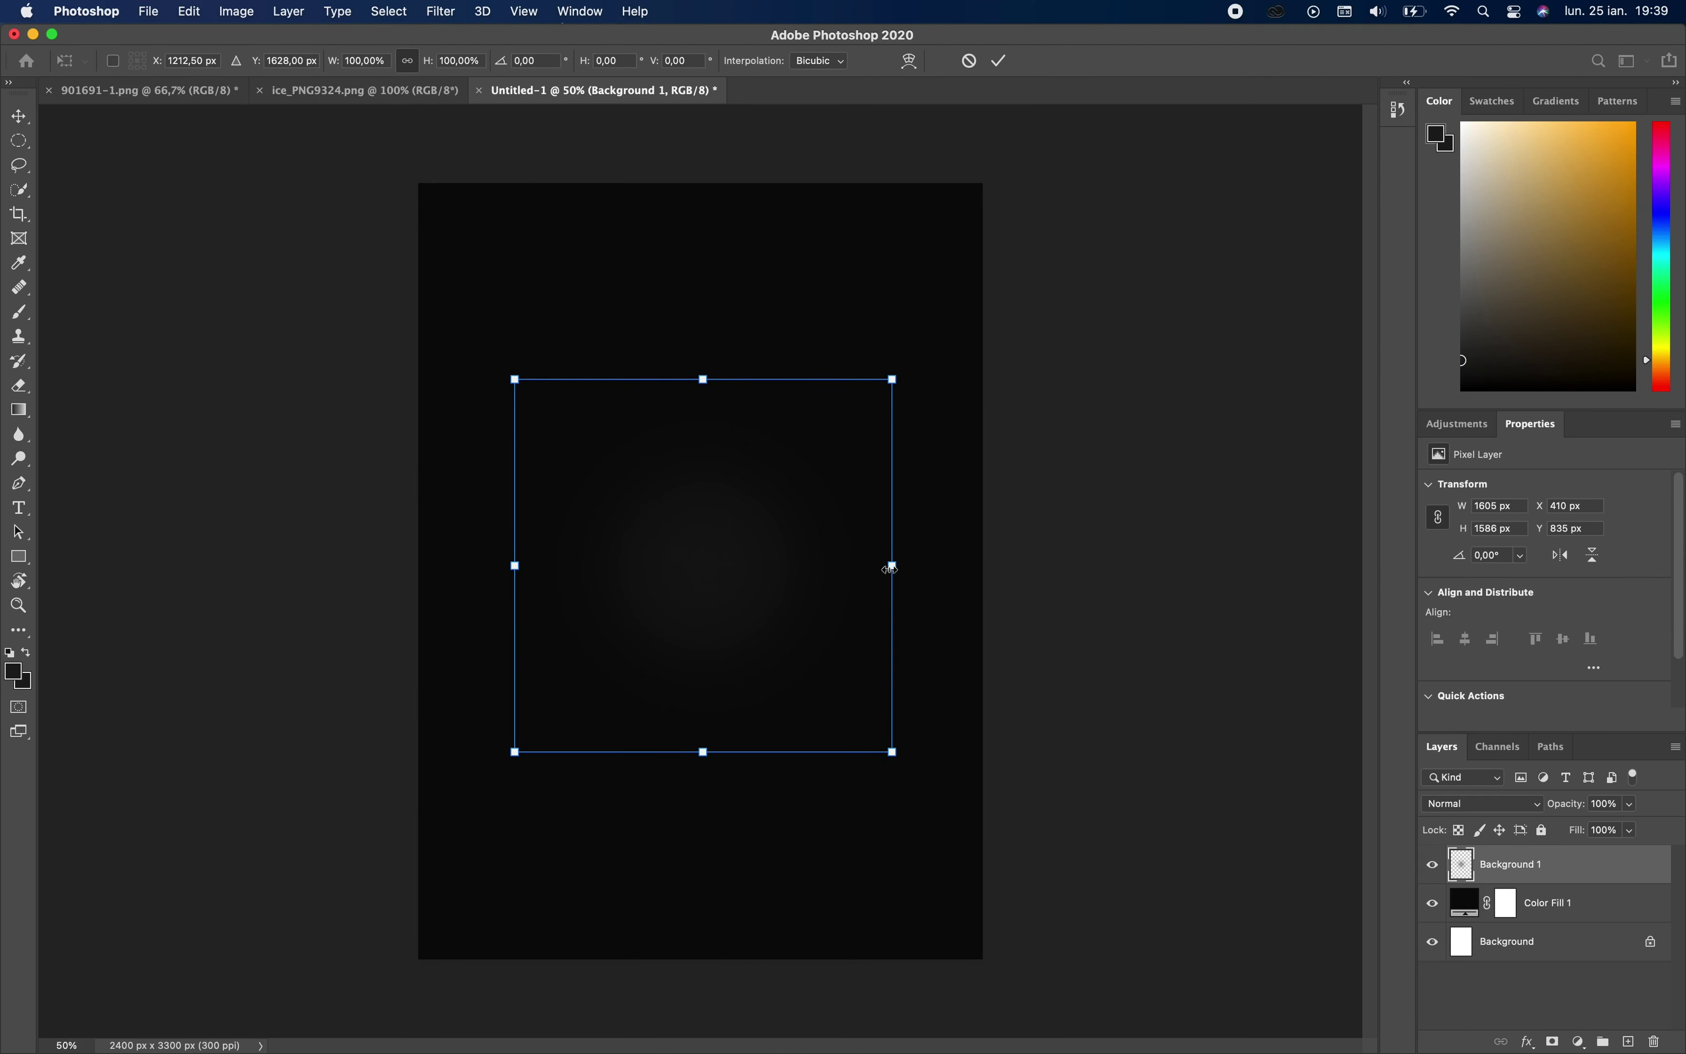
{"action": "left_click_drag", "start_coordinate": [893, 568], "coordinate": [1301, 569]}
{"action": "mouse_move", "coordinate": [1147, 591]}
{"action": "left_mouse_down"}
{"action": "mouse_move", "coordinate": [1036, 665]}
{"action": "mouse_move", "coordinate": [939, 813]}
{"action": "left_mouse_up"}
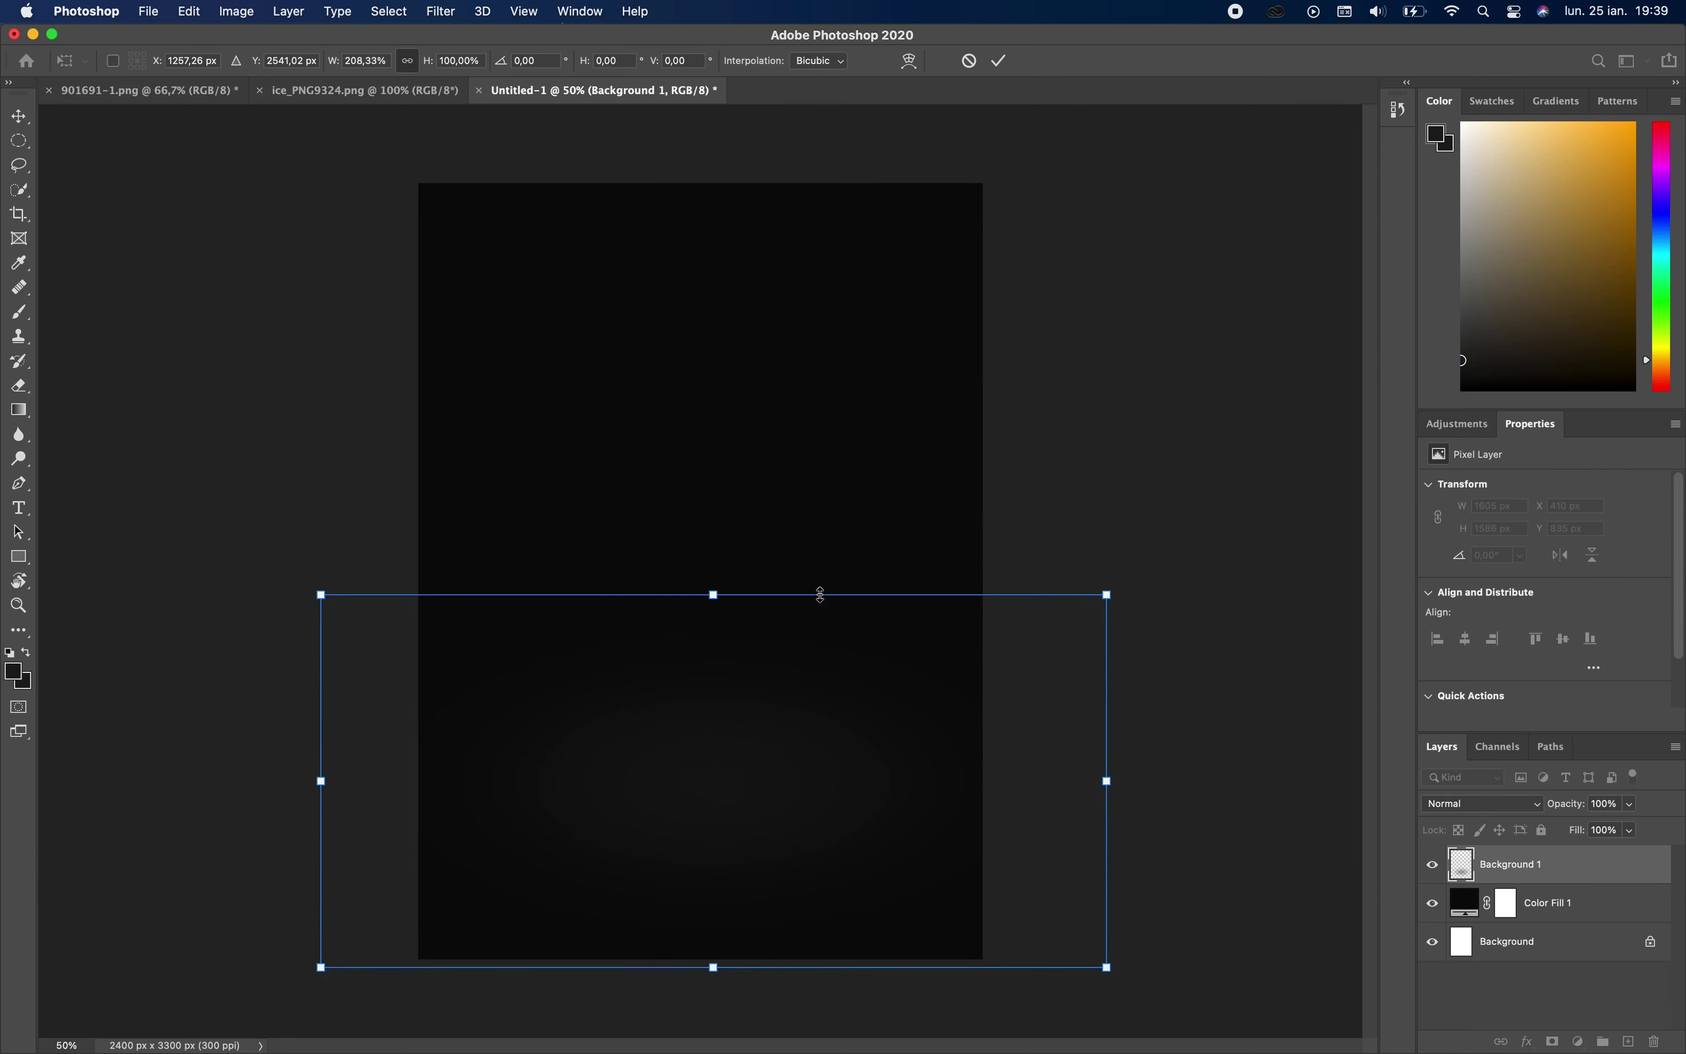
{"action": "mouse_move", "coordinate": [721, 595]}
{"action": "left_mouse_down"}
{"action": "mouse_move", "coordinate": [718, 515]}
{"action": "mouse_move", "coordinate": [752, 358]}
{"action": "left_mouse_up"}
{"action": "mouse_move", "coordinate": [833, 619]}
{"action": "left_mouse_down"}
{"action": "mouse_move", "coordinate": [838, 721]}
{"action": "mouse_move", "coordinate": [824, 660]}
{"action": "left_mouse_up"}
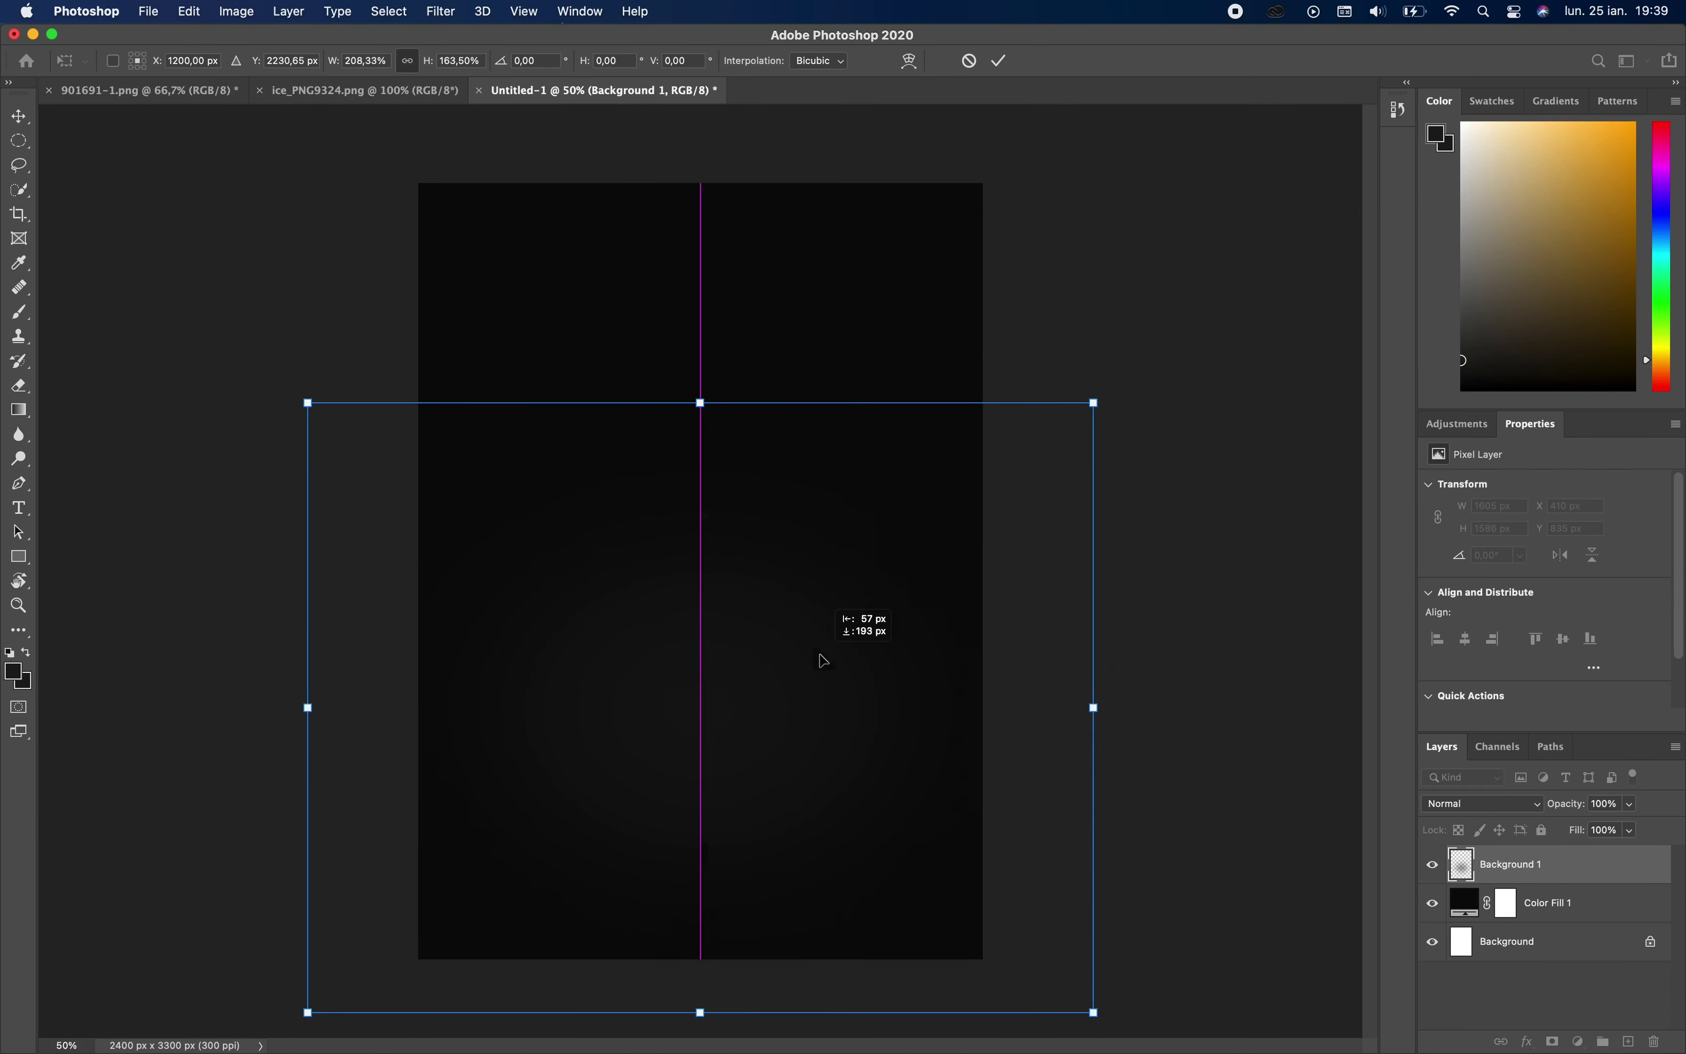
{"action": "left_click", "coordinate": [1001, 61]}
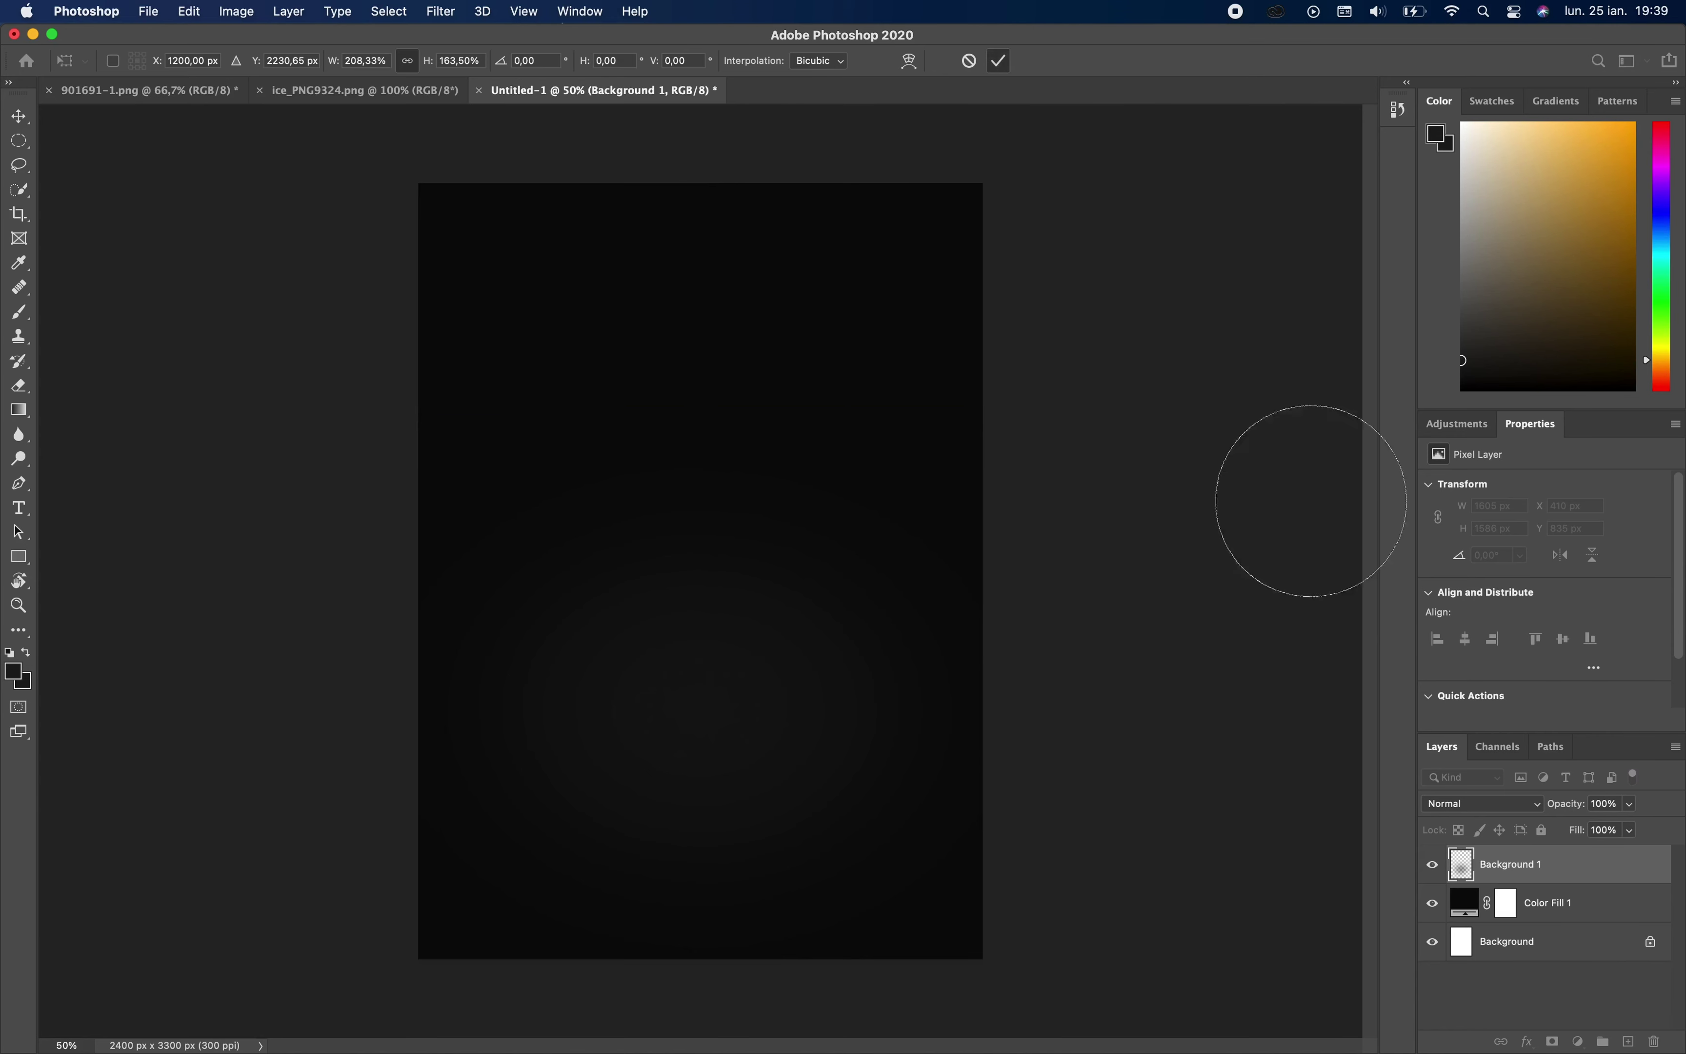
- Add a new layer and paint a soft orange glow in the upper middle
{"action": "left_click", "coordinate": [1631, 1042]}
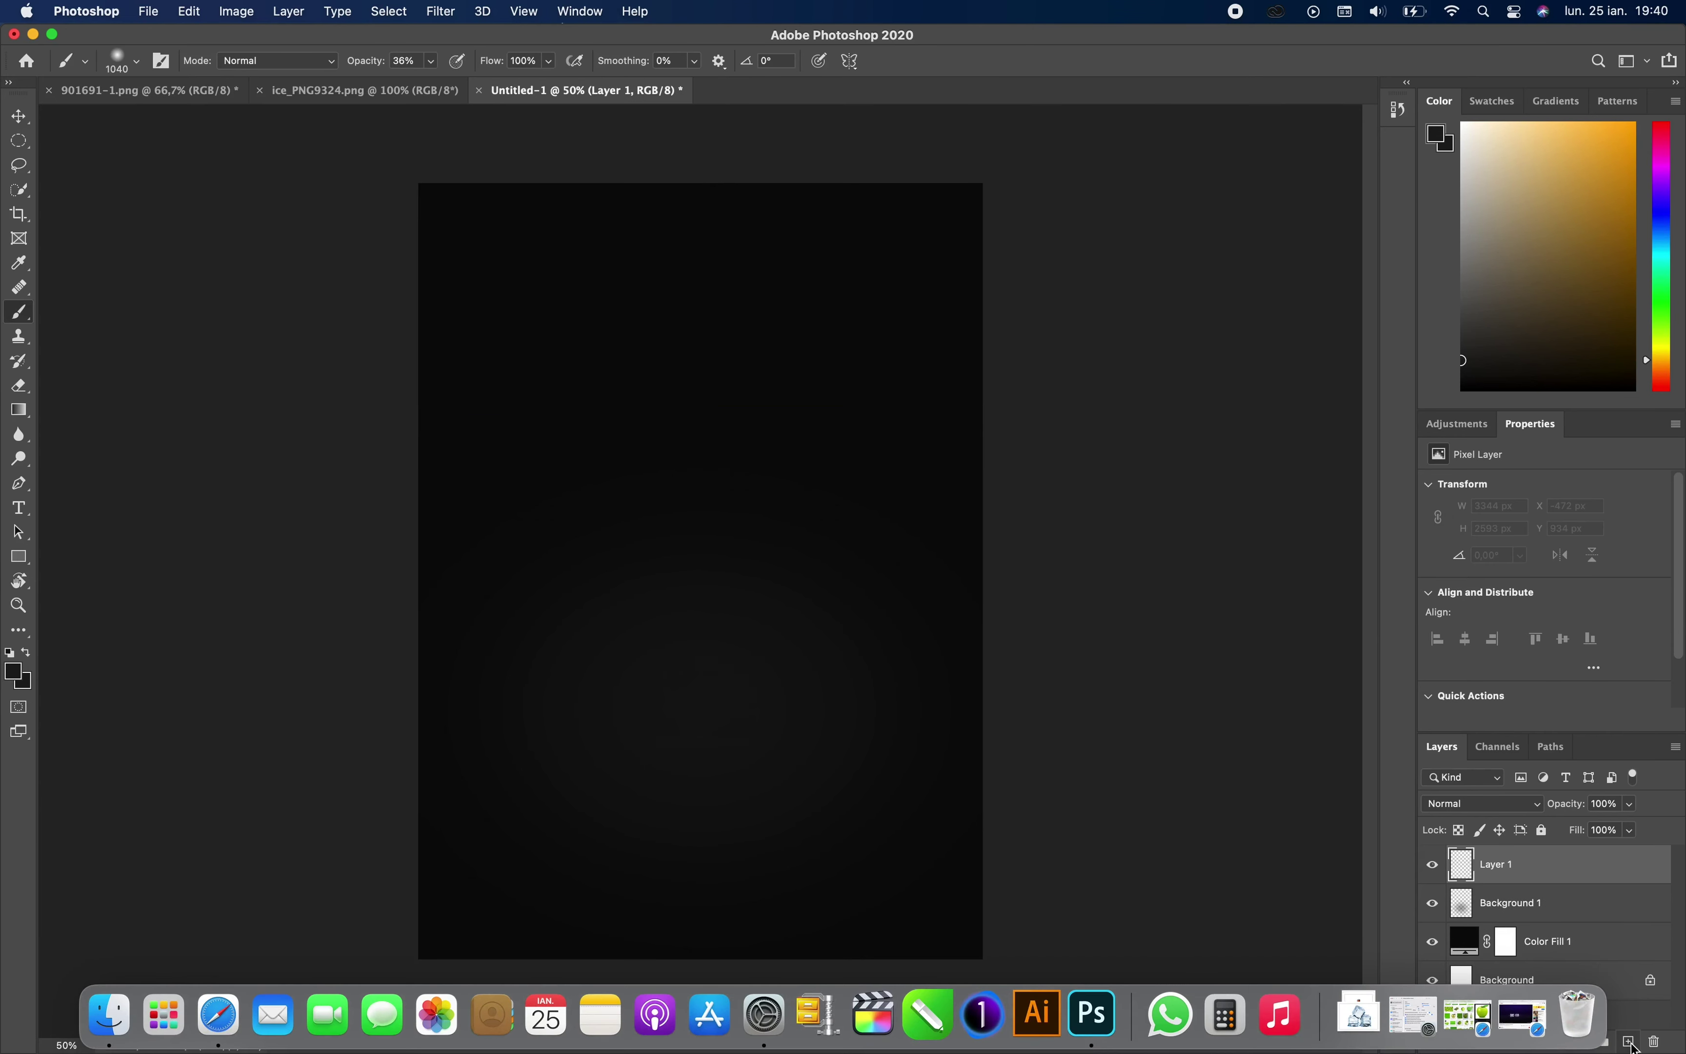
{"action": "left_click", "coordinate": [1634, 122]}
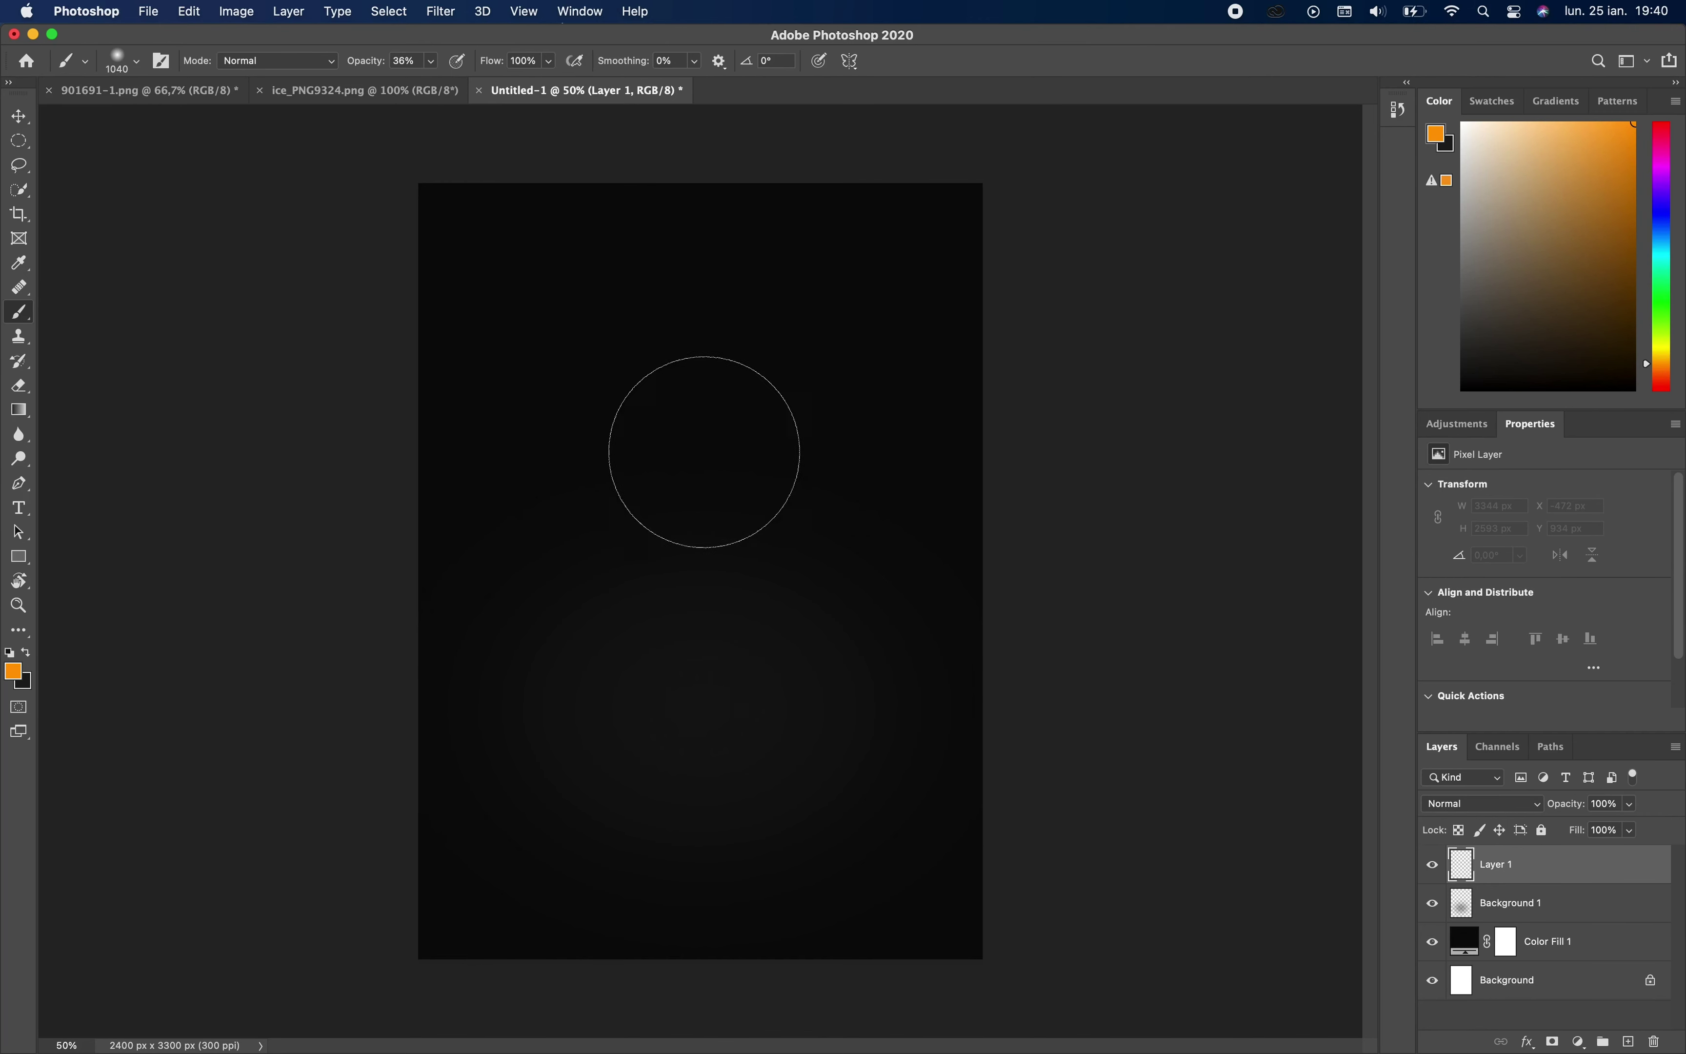
{"action": "left_click", "coordinate": [702, 450]}
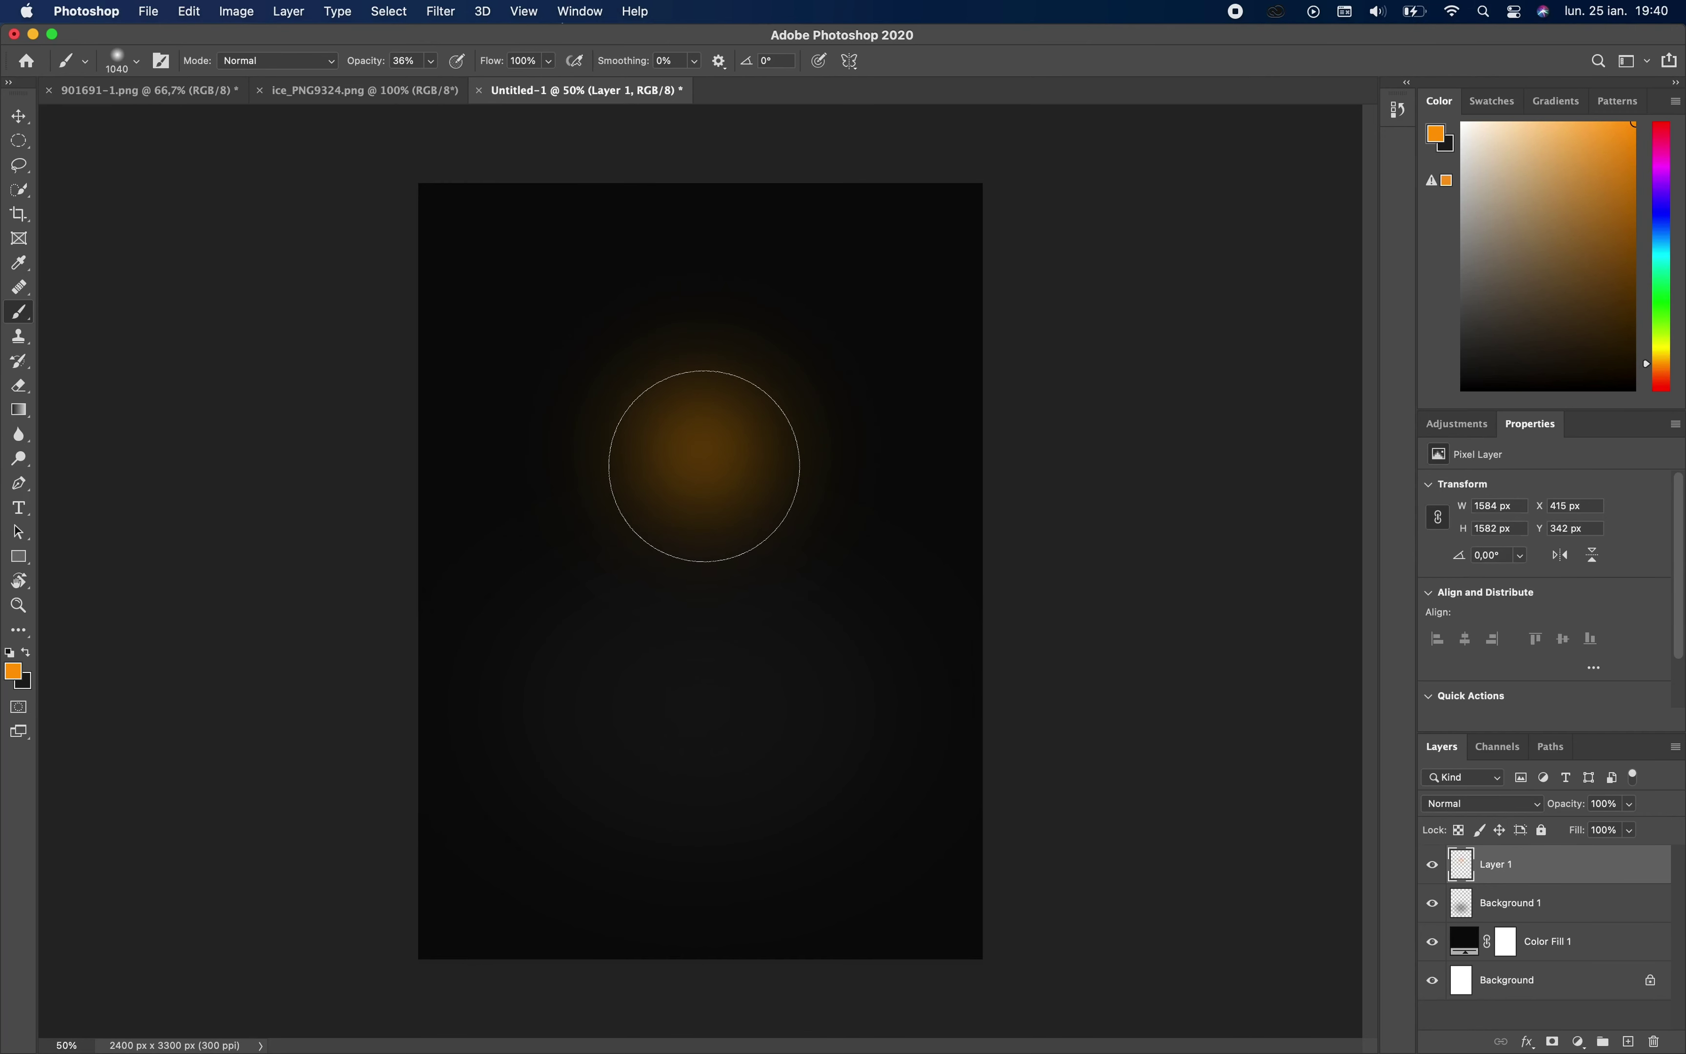
- Scale the orange glow larger and taller and move it to the top edge
{"action": "left_click", "coordinate": [237, 11]}
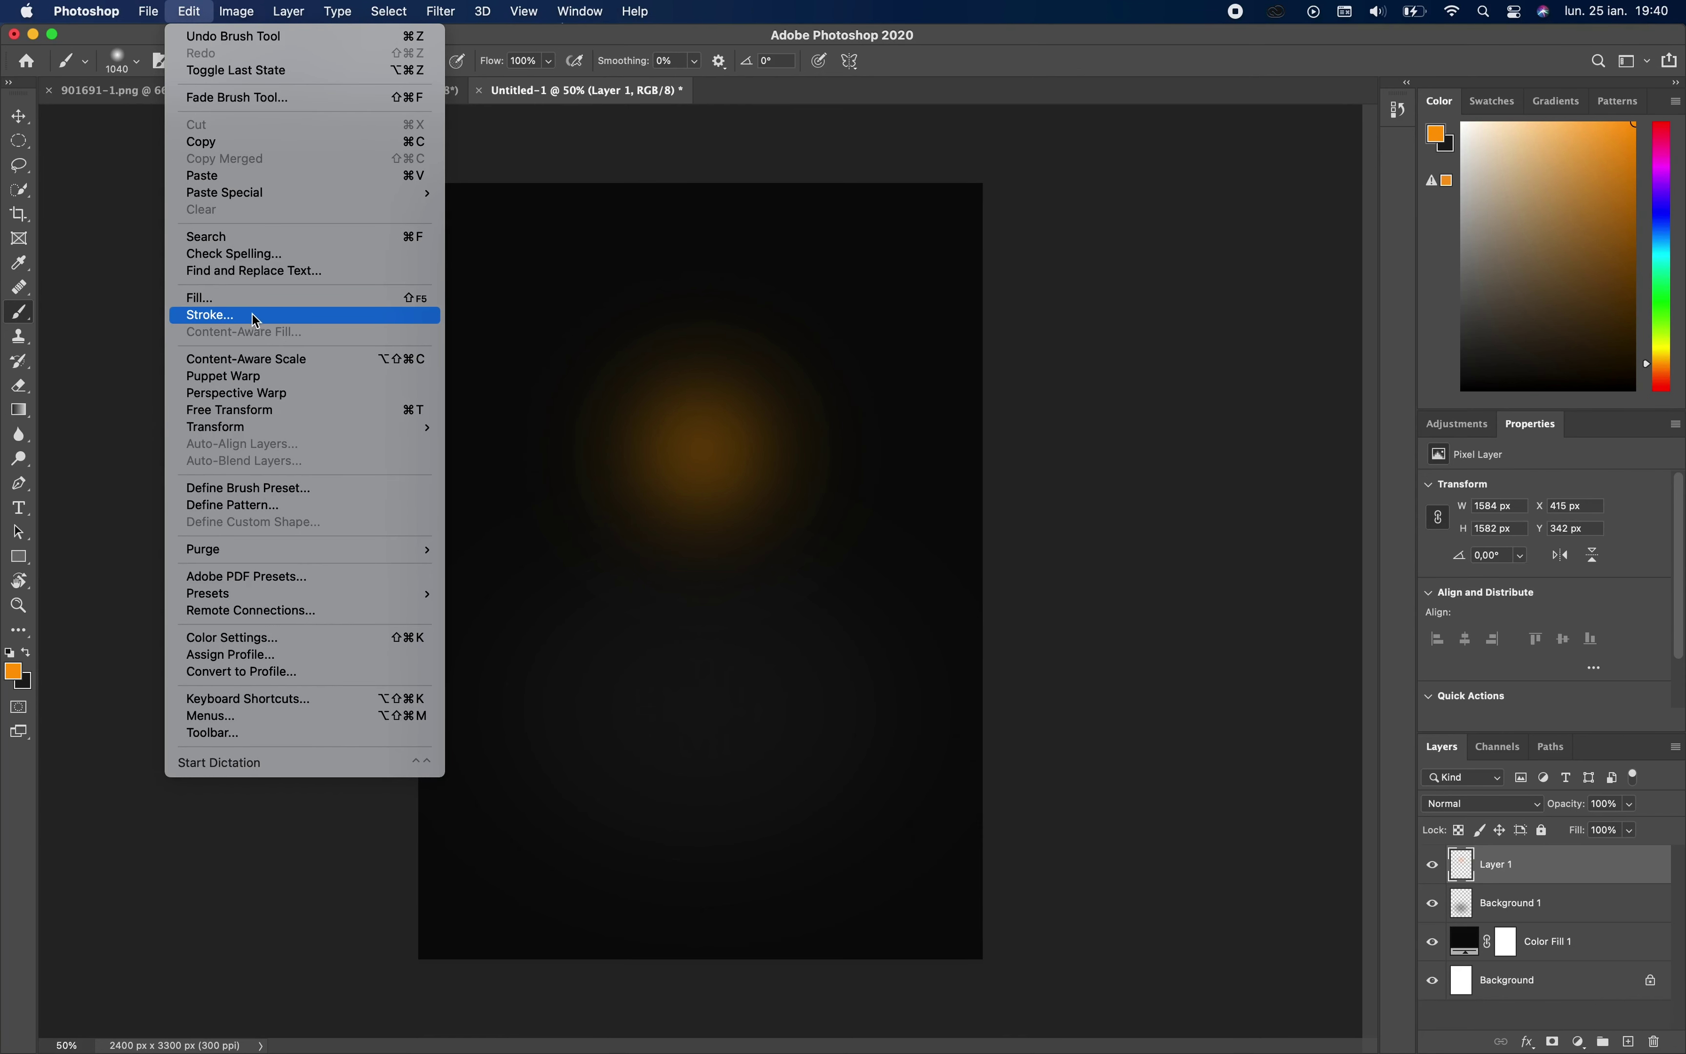
{"action": "mouse_move", "coordinate": [215, 427]}
{"action": "left_click", "coordinate": [508, 467]}
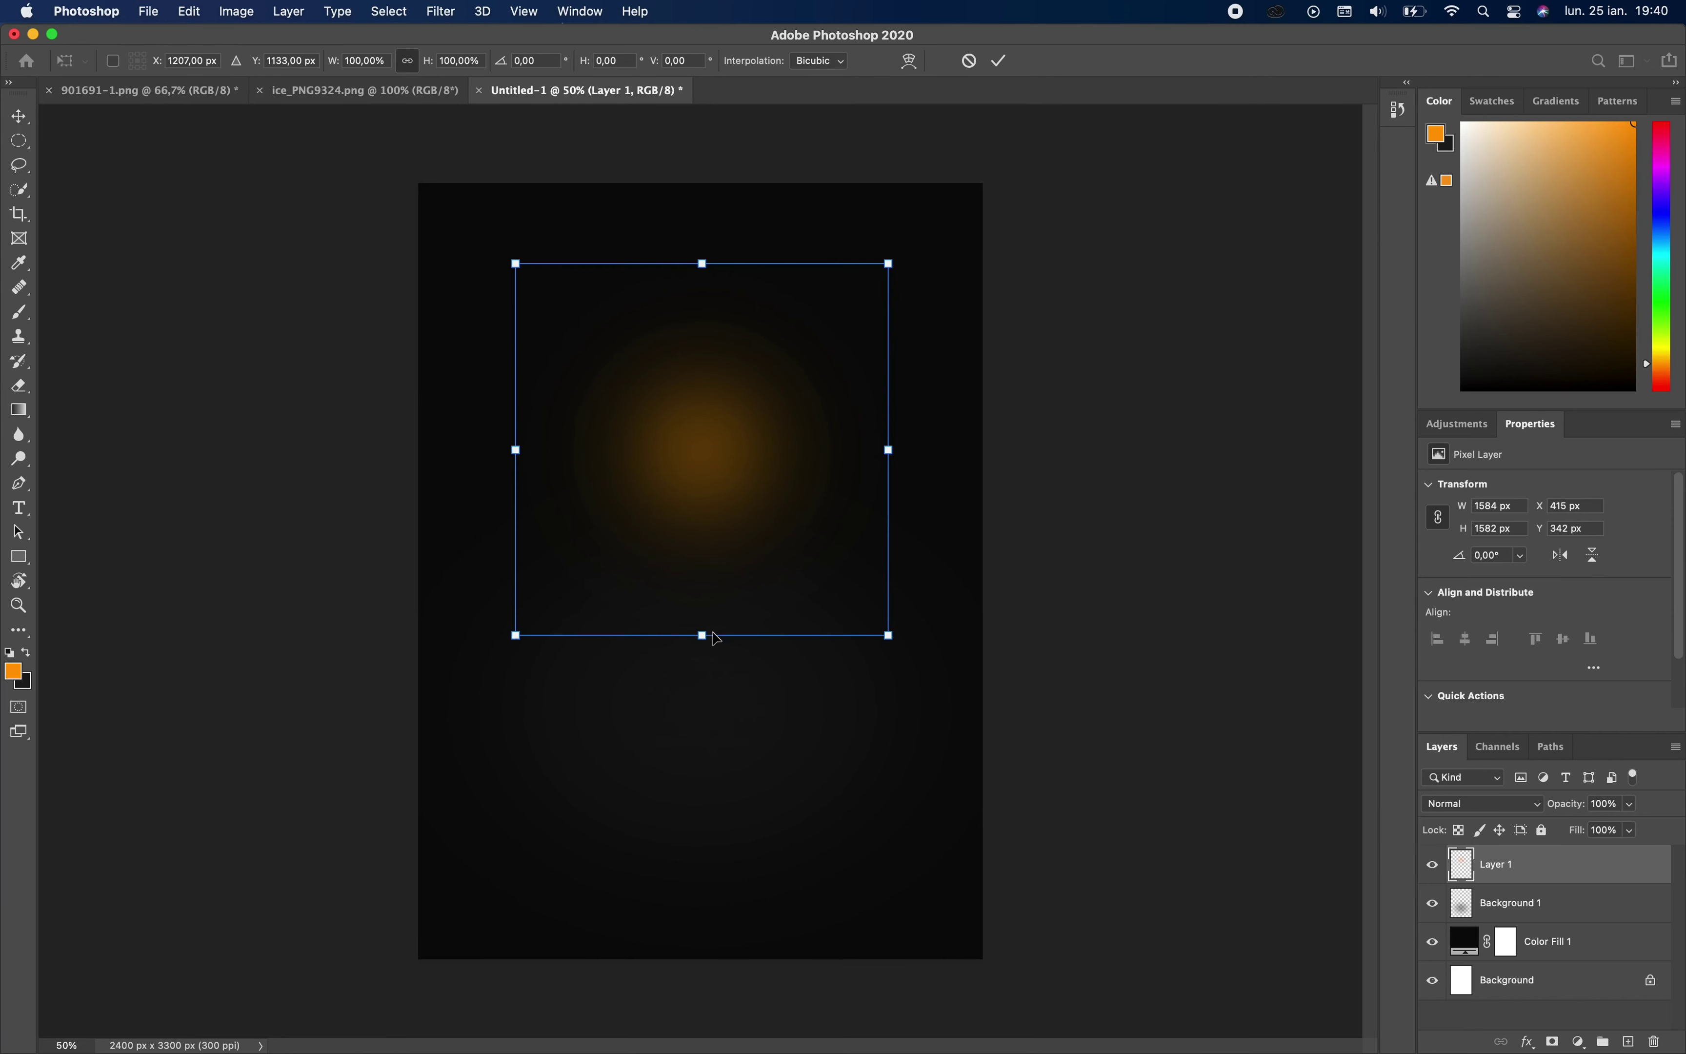
{"action": "left_click_drag", "start_coordinate": [705, 636], "coordinate": [705, 1032]}
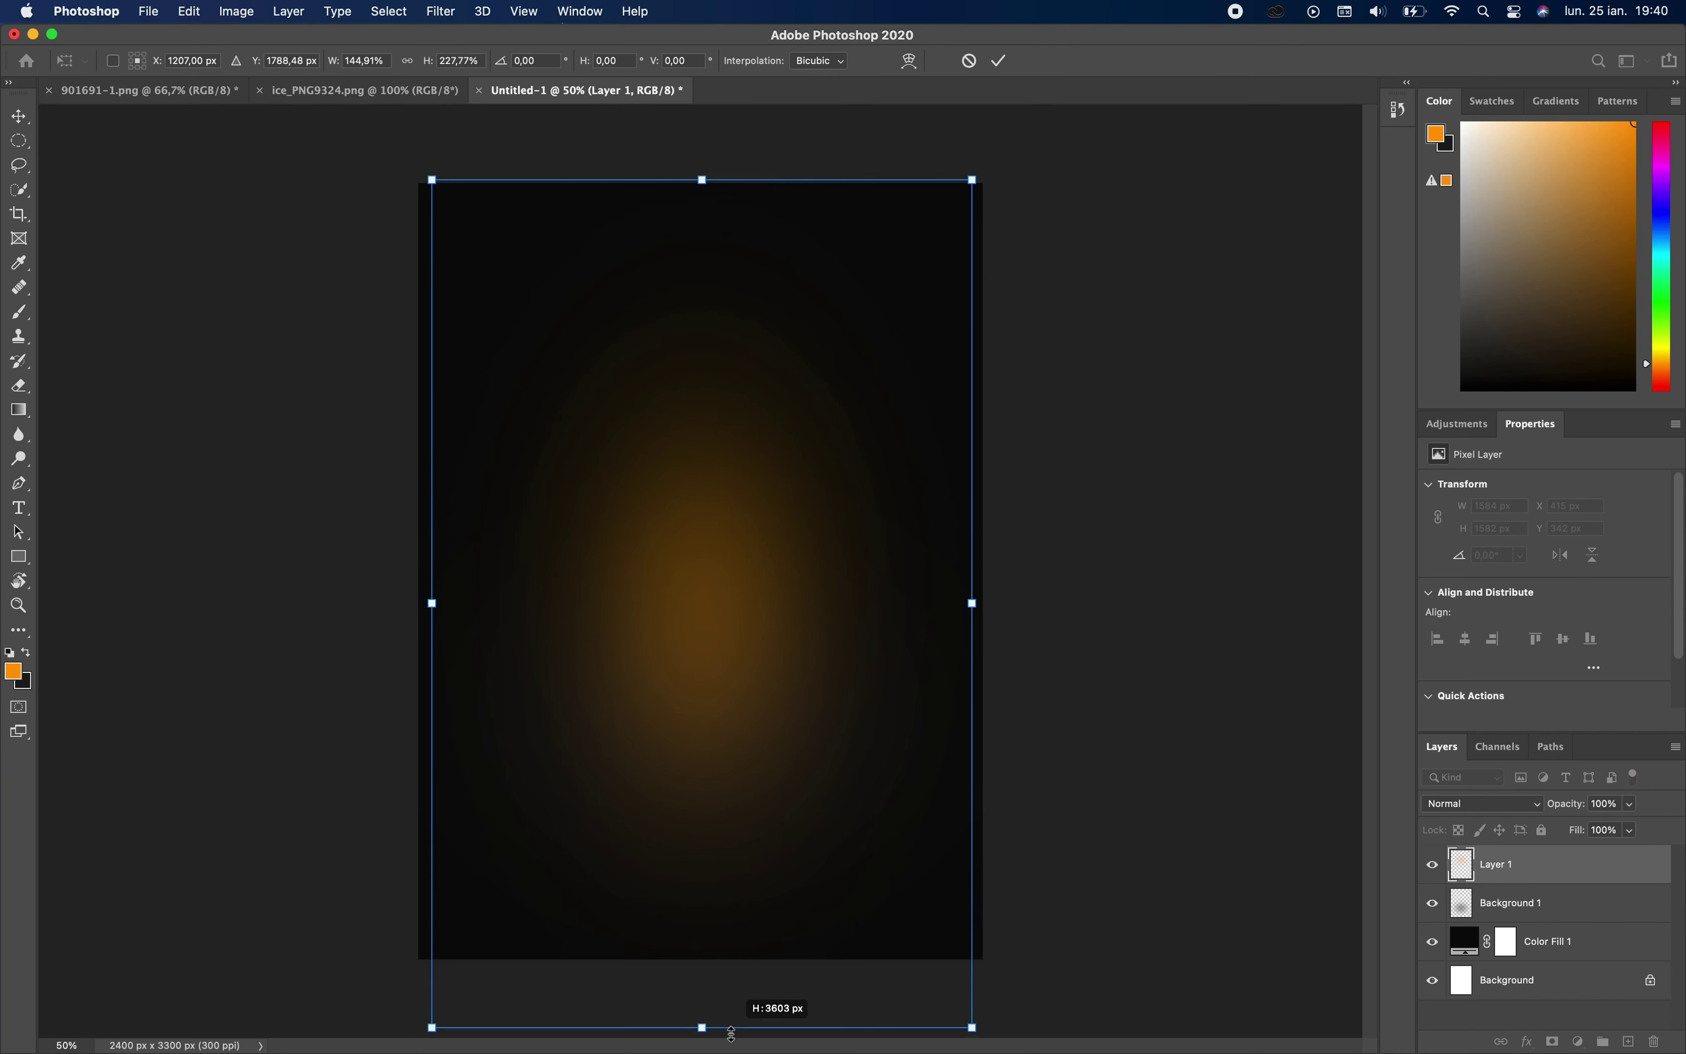
{"action": "left_click_drag", "start_coordinate": [705, 179], "coordinate": [705, 74]}
{"action": "left_click_drag", "start_coordinate": [783, 522], "coordinate": [788, 219]}
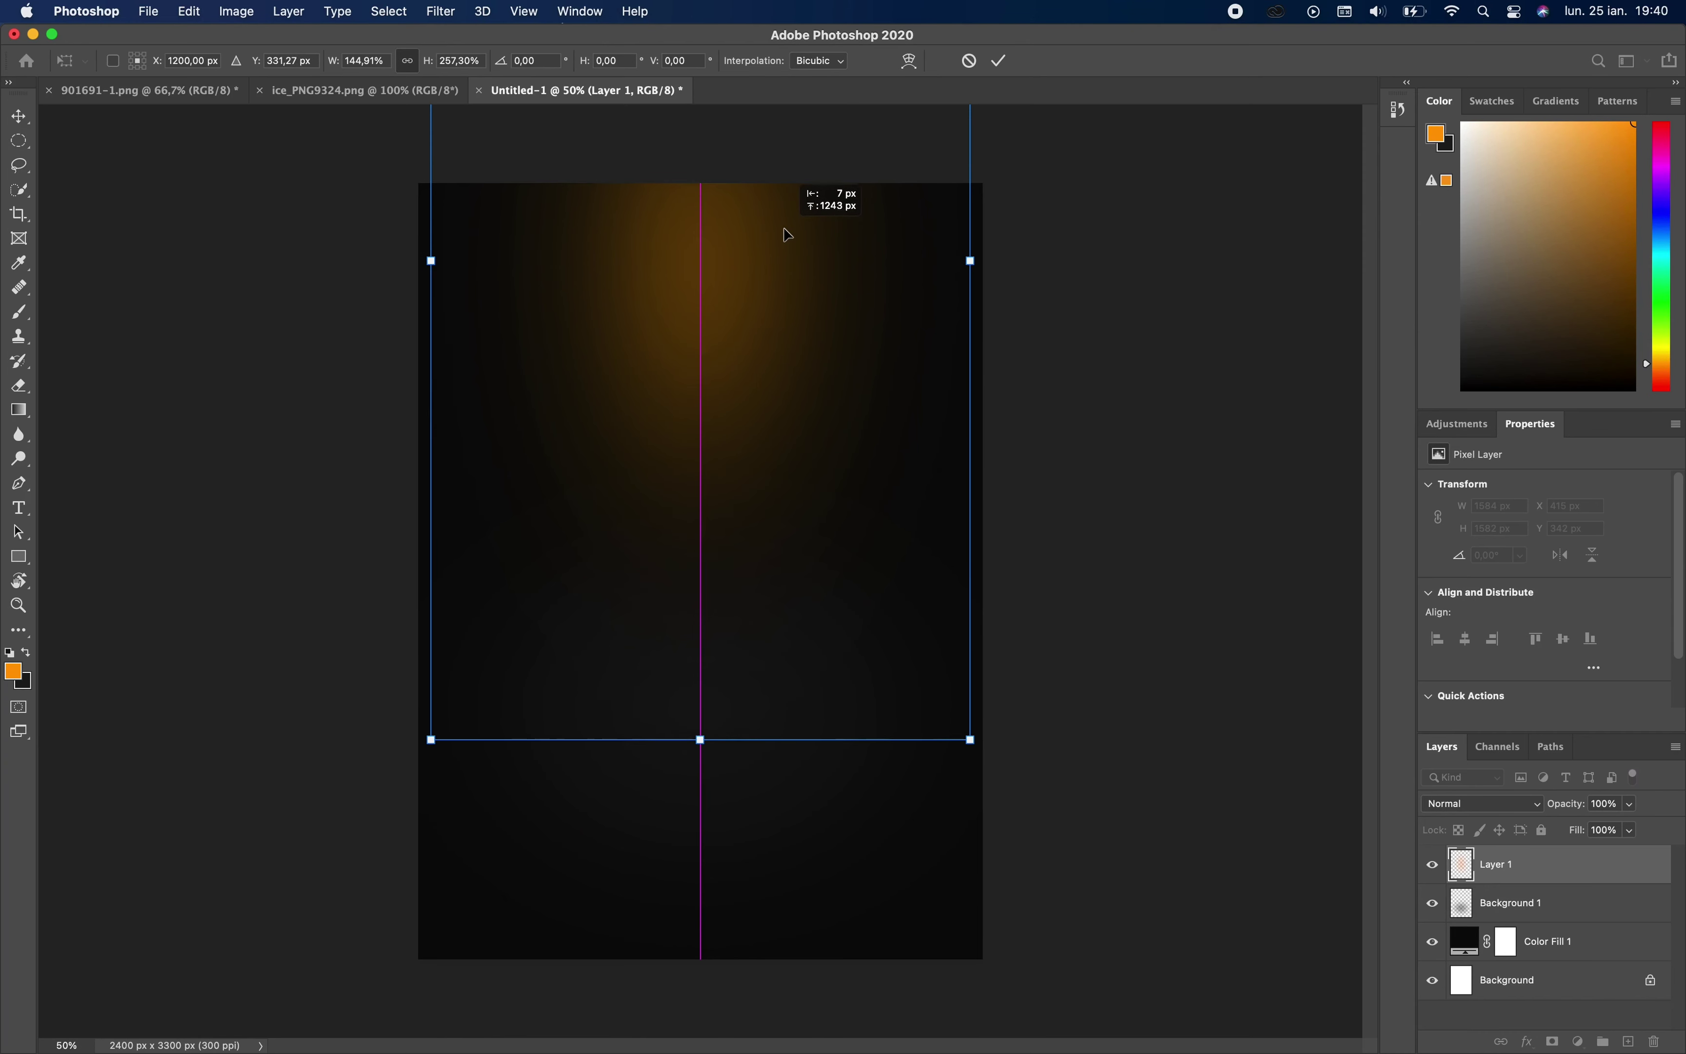
{"action": "left_click", "coordinate": [1000, 60]}
{"action": "key", "text": "b"}
{"action": "right_click", "coordinate": [1529, 865]}
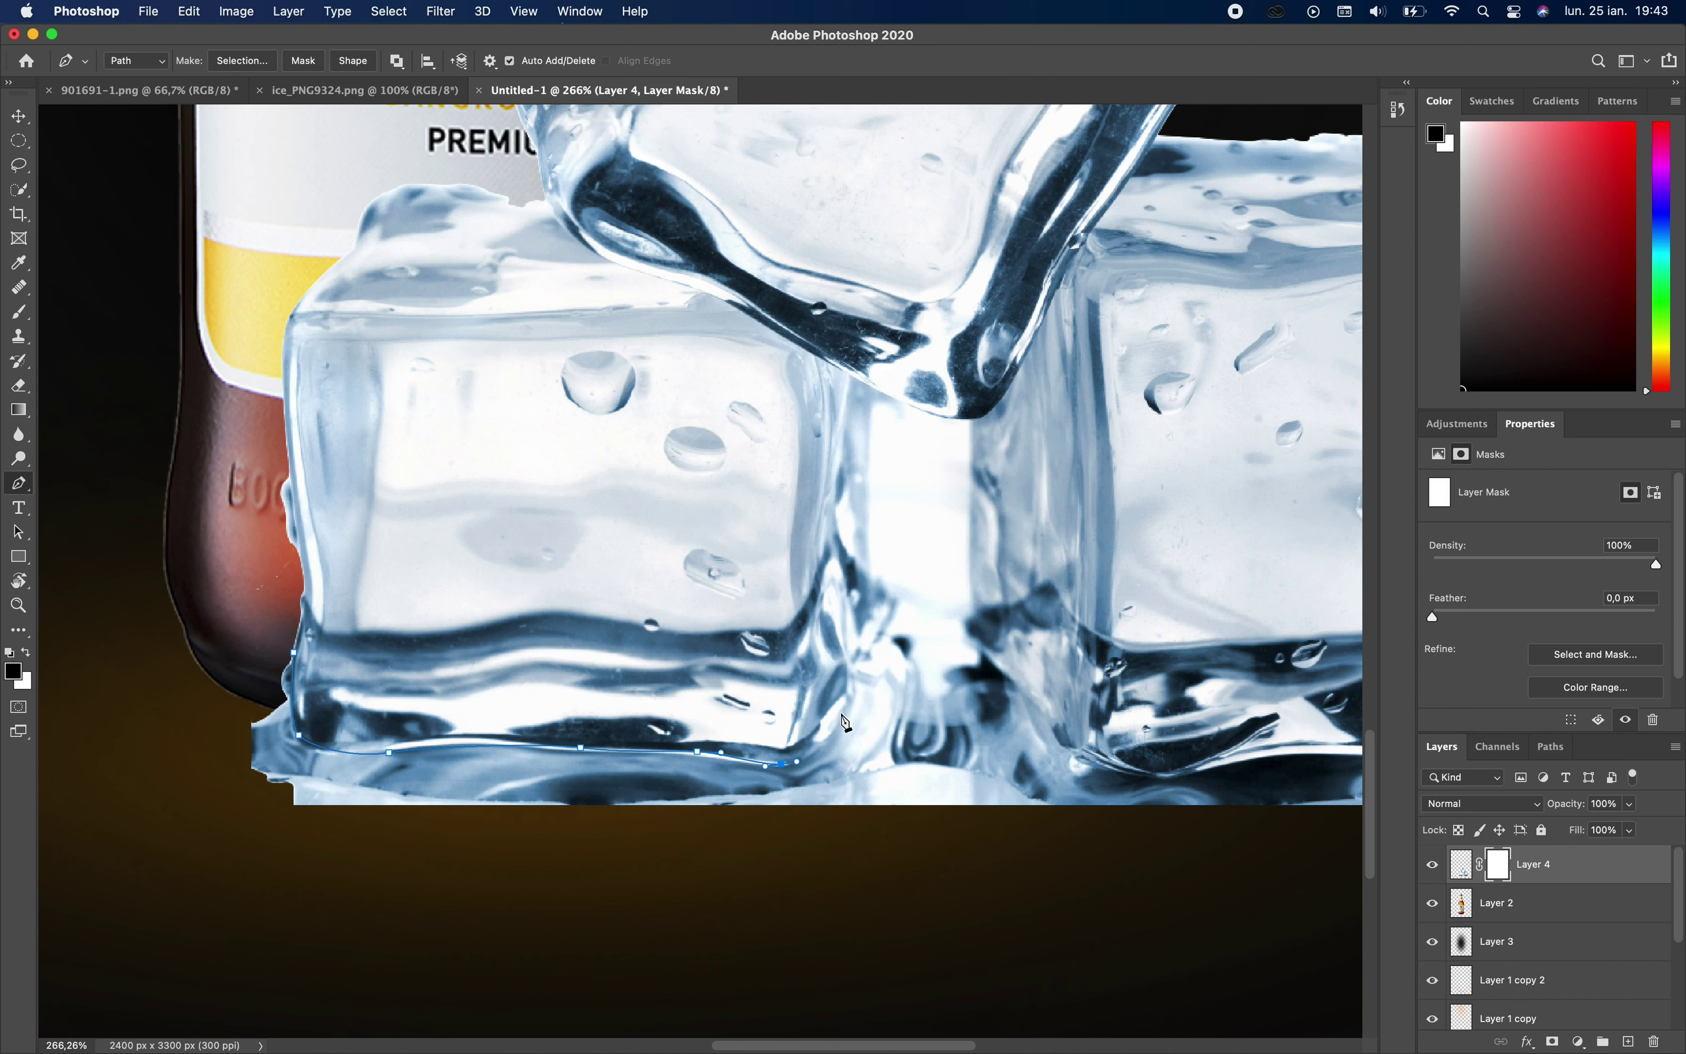
- Trace the Pen path along the bottom edges of both ice cubes
{"action": "left_click", "coordinate": [846, 703]}
{"action": "left_click_drag", "start_coordinate": [877, 580], "coordinate": [876, 566]}
{"action": "left_click", "coordinate": [874, 392]}
{"action": "left_click_drag", "start_coordinate": [968, 420], "coordinate": [974, 454]}
{"action": "left_click_drag", "start_coordinate": [971, 617], "coordinate": [977, 641]}
{"action": "mouse_move", "coordinate": [1029, 706]}
{"action": "left_mouse_down"}
{"action": "mouse_move", "coordinate": [1077, 760]}
{"action": "mouse_move", "coordinate": [1172, 779]}
{"action": "left_mouse_up"}
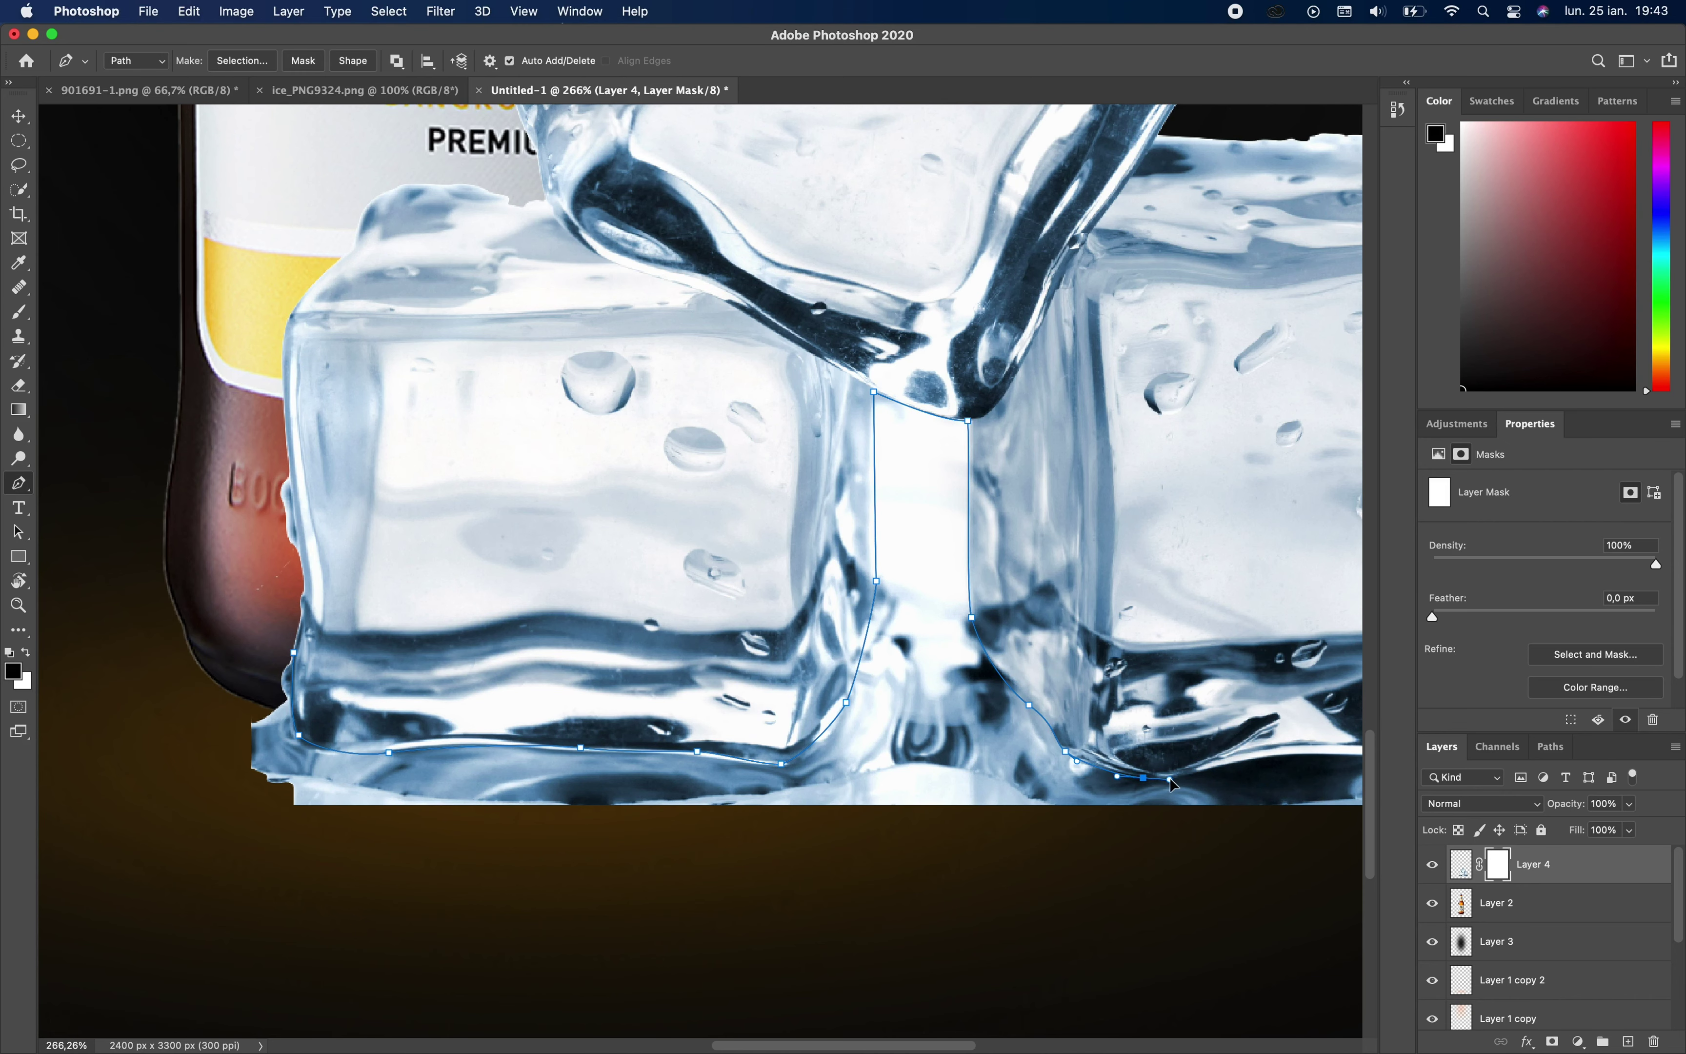
{"action": "left_click_drag", "start_coordinate": [1297, 756], "coordinate": [1320, 760]}
{"action": "left_click_drag", "start_coordinate": [891, 1047], "coordinate": [965, 1048]}
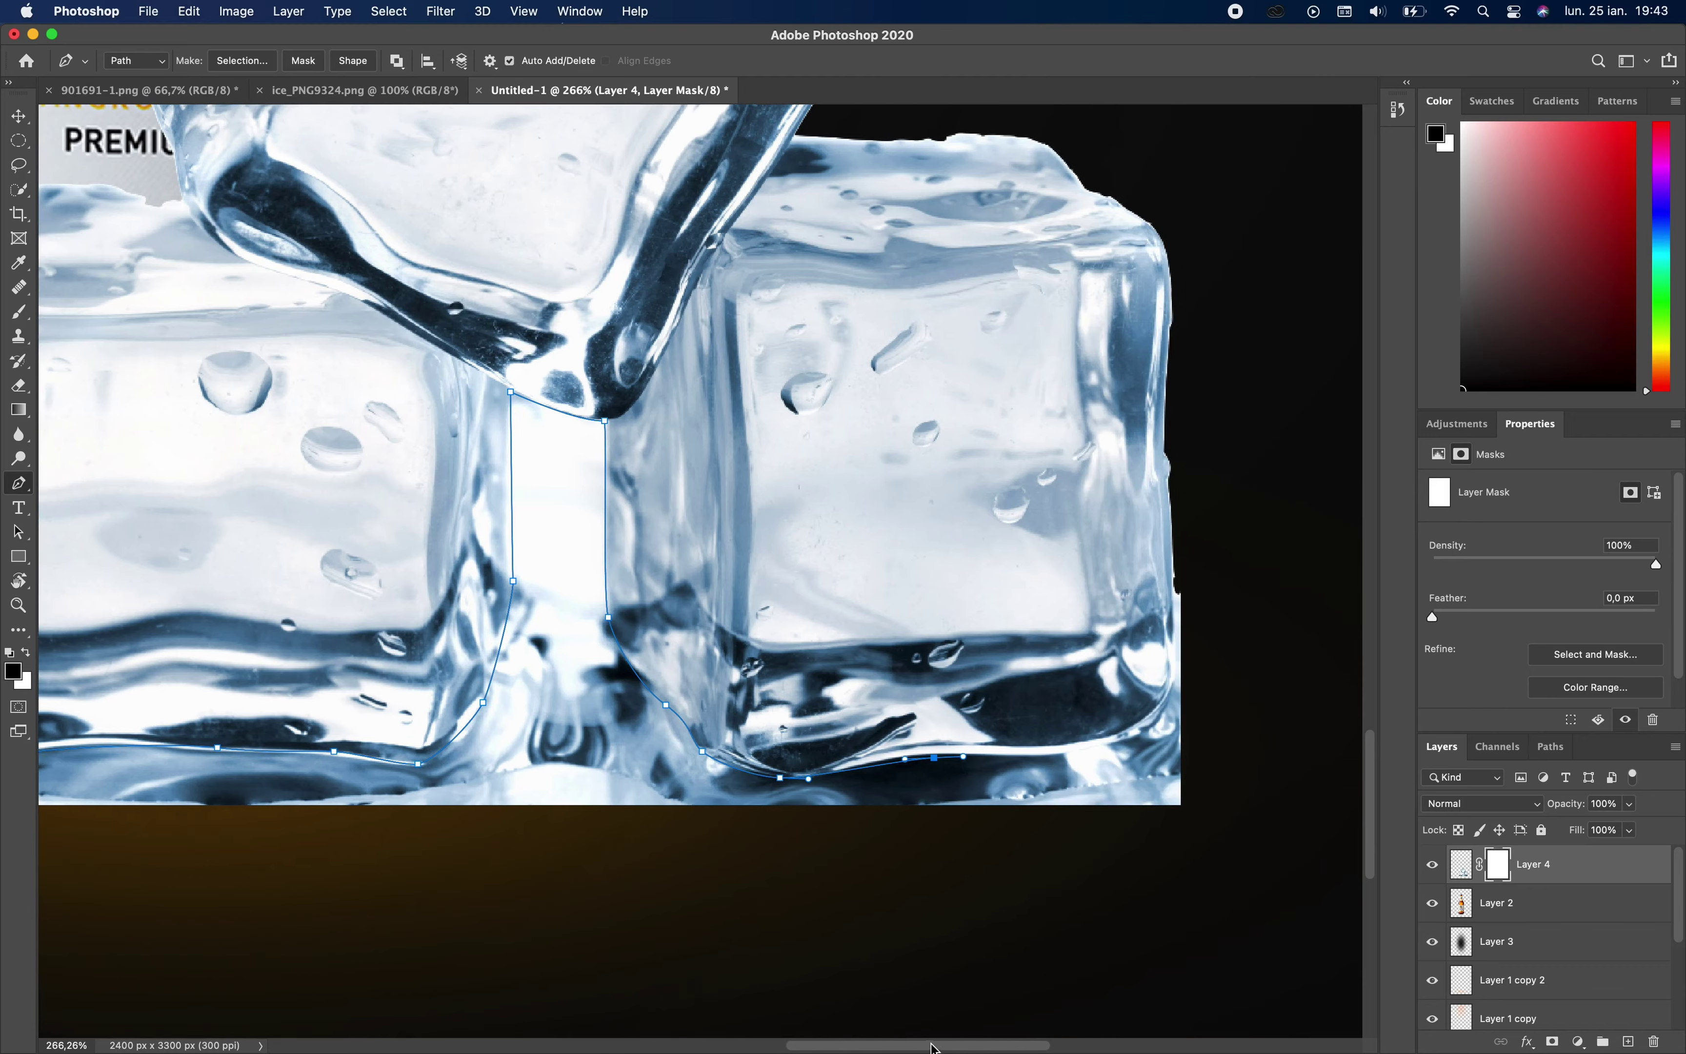
{"action": "left_click_drag", "start_coordinate": [1093, 746], "coordinate": [1115, 740]}
{"action": "left_click_drag", "start_coordinate": [1171, 688], "coordinate": [1174, 665]}
- Carry the path around the background and bottle base, closing it at the start
{"action": "left_click", "coordinate": [1174, 581]}
{"action": "left_click", "coordinate": [1206, 501]}
{"action": "left_click", "coordinate": [1309, 548]}
{"action": "left_click", "coordinate": [1268, 926]}
{"action": "left_click", "coordinate": [169, 901]}
{"action": "left_click_drag", "start_coordinate": [884, 1047], "coordinate": [761, 1046]}
{"action": "left_click", "coordinate": [288, 771]}
{"action": "left_click", "coordinate": [269, 444]}
{"action": "left_click", "coordinate": [394, 364]}
{"action": "left_click", "coordinate": [451, 583]}
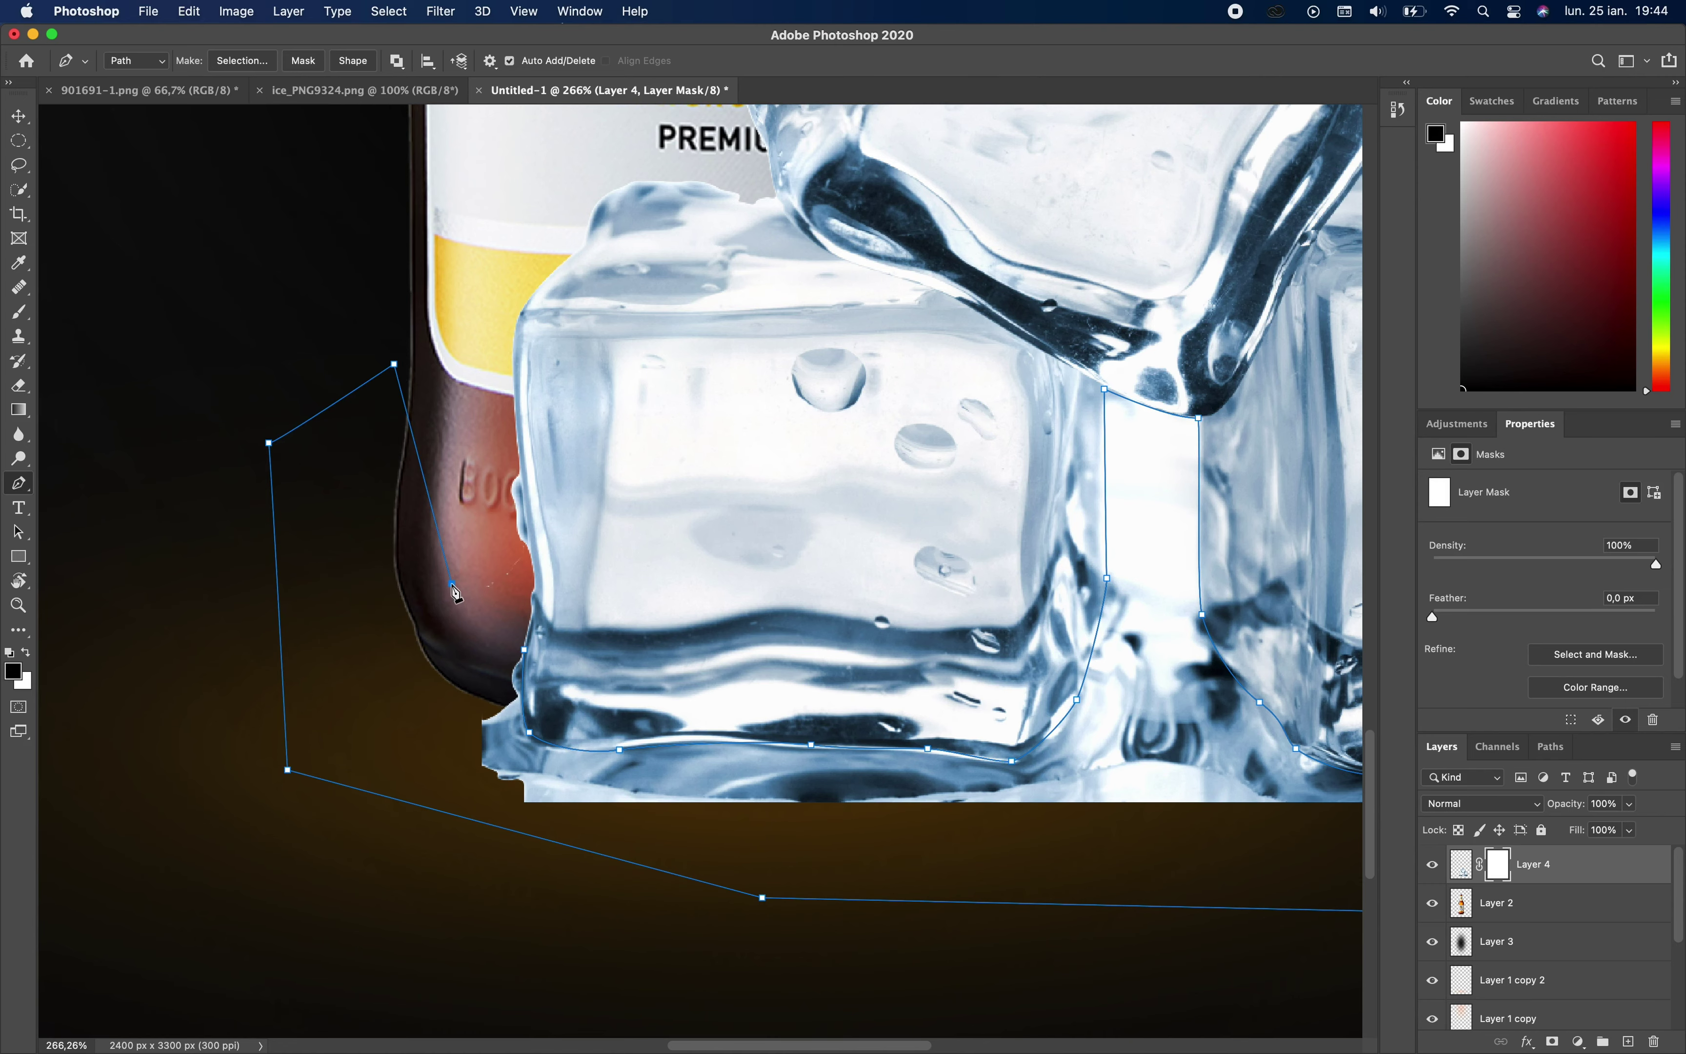
{"action": "left_click", "coordinate": [524, 650]}
{"action": "scroll", "coordinate": [683, 631], "scroll_direction": "up", "scroll_amount": 2}
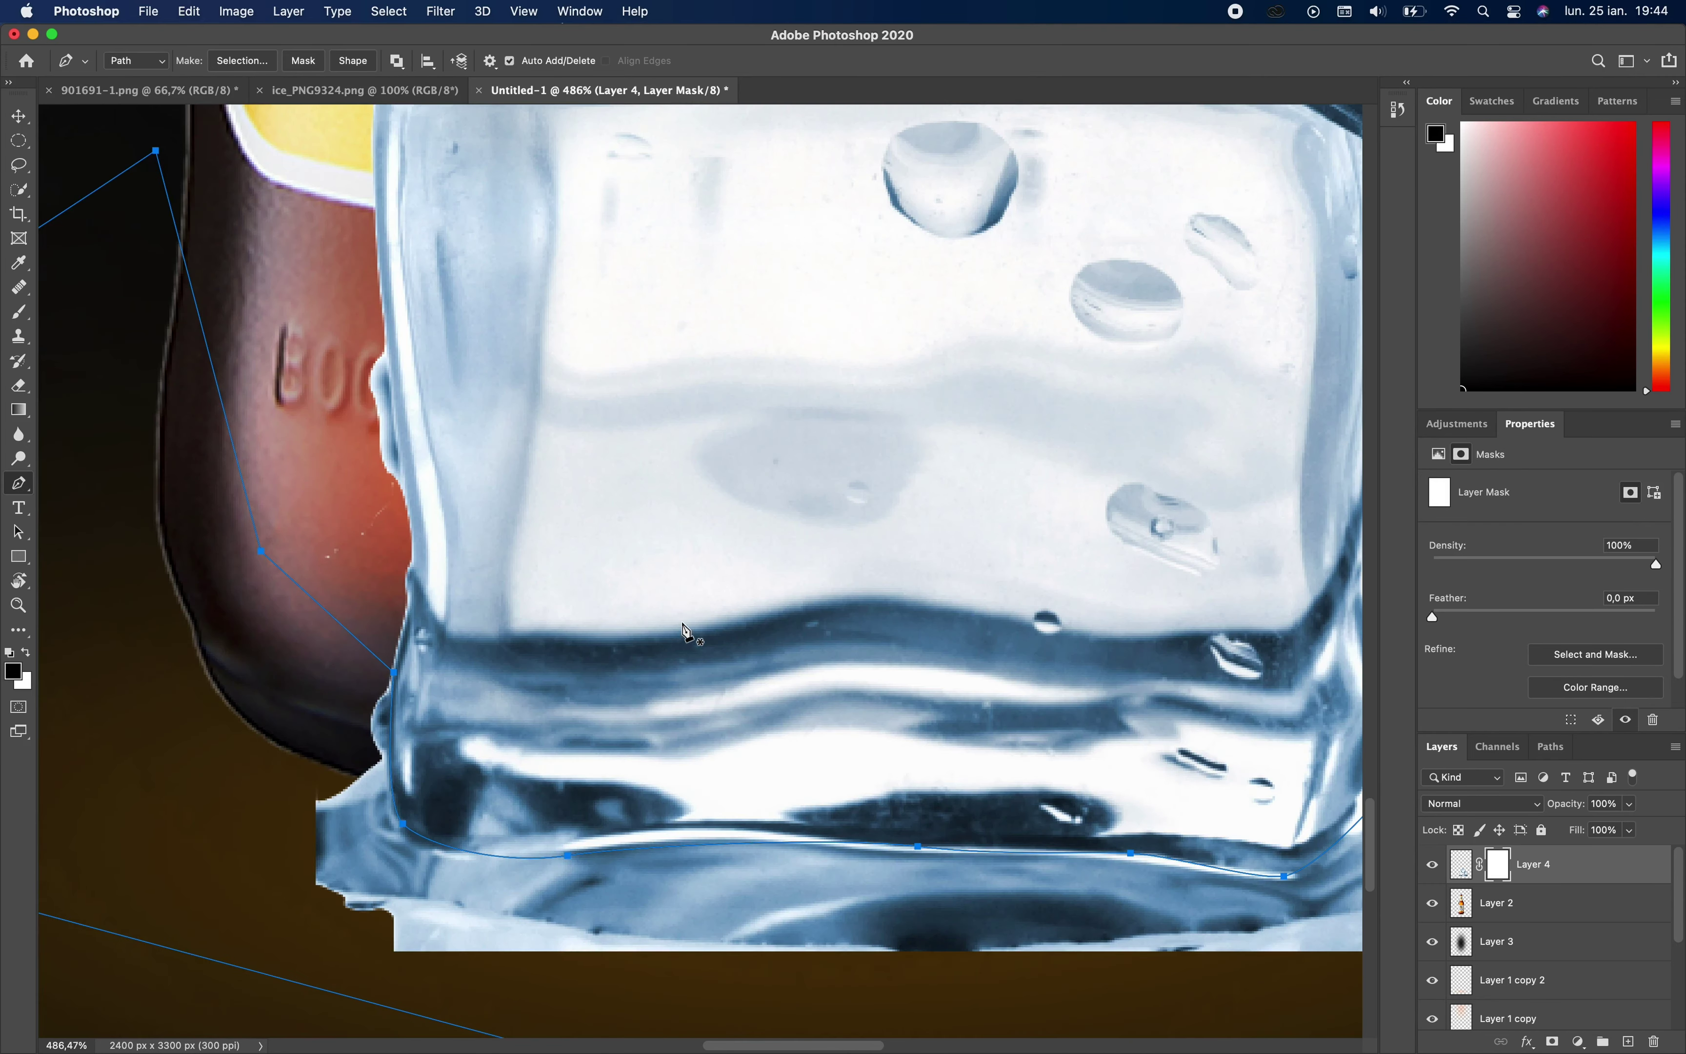
{"action": "scroll", "coordinate": [683, 631], "scroll_direction": "down", "scroll_amount": 5}
- Convert the closed path into a selection with no feathering
{"action": "right_click", "coordinate": [941, 735]}
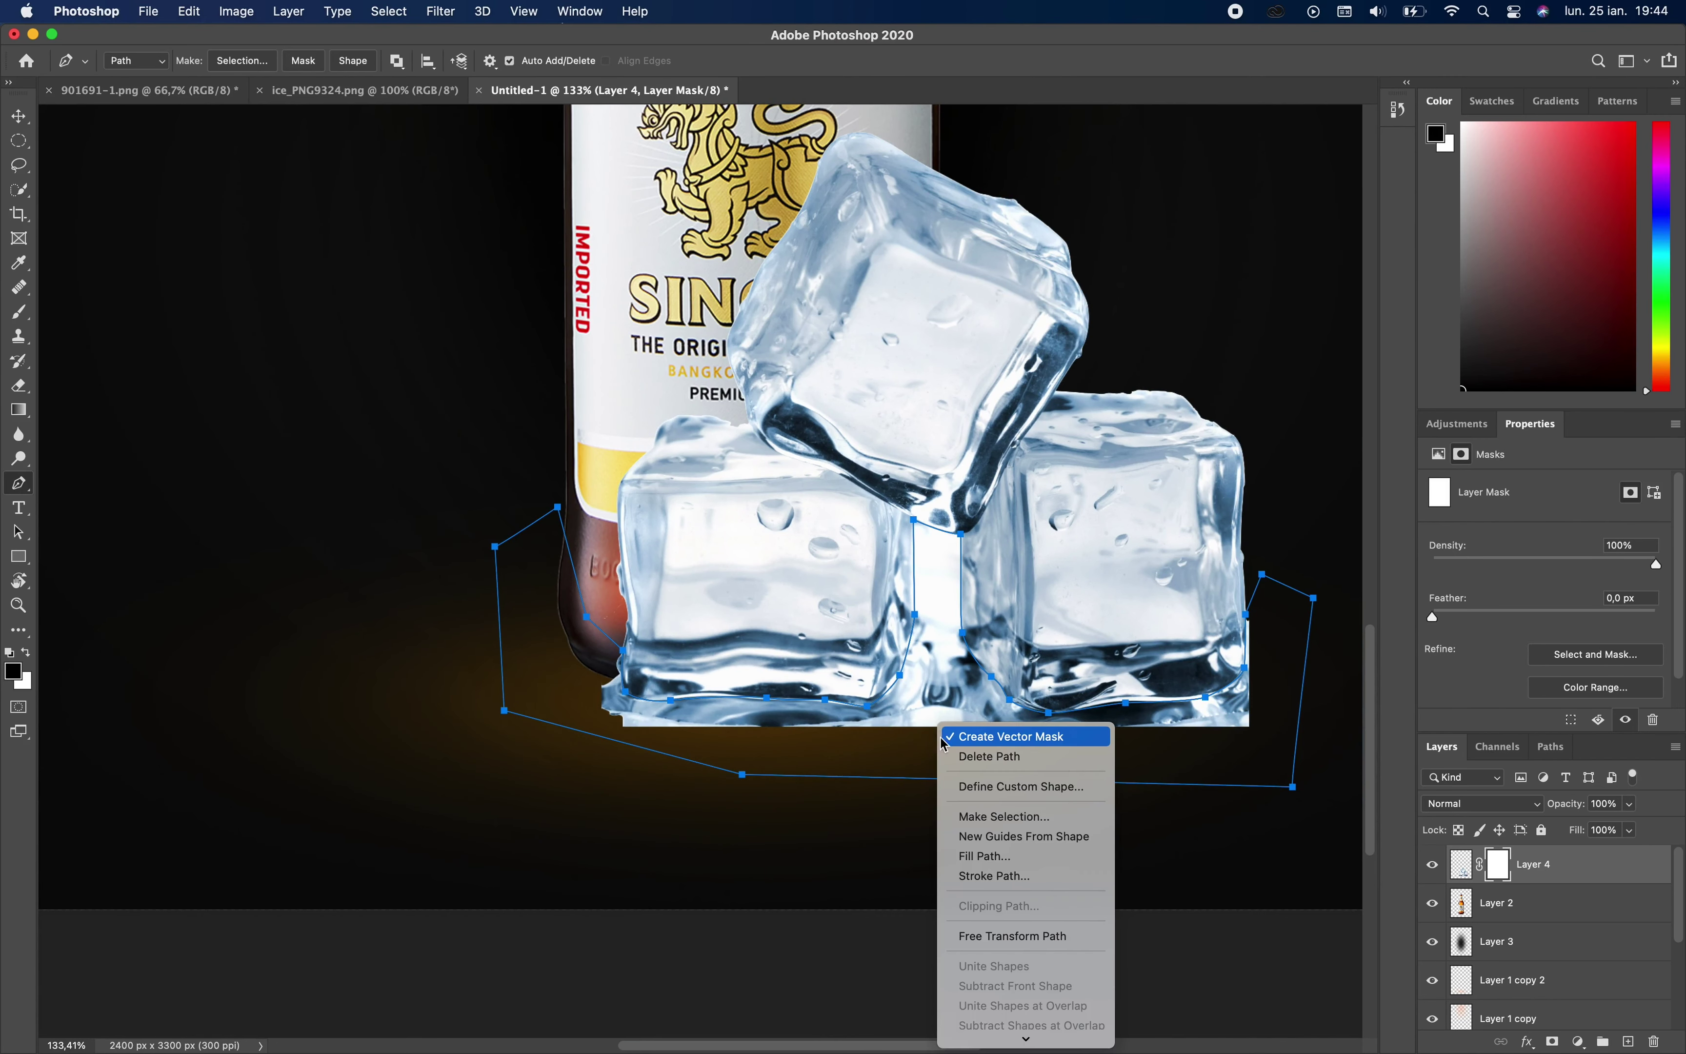
{"action": "left_click", "coordinate": [1029, 823]}
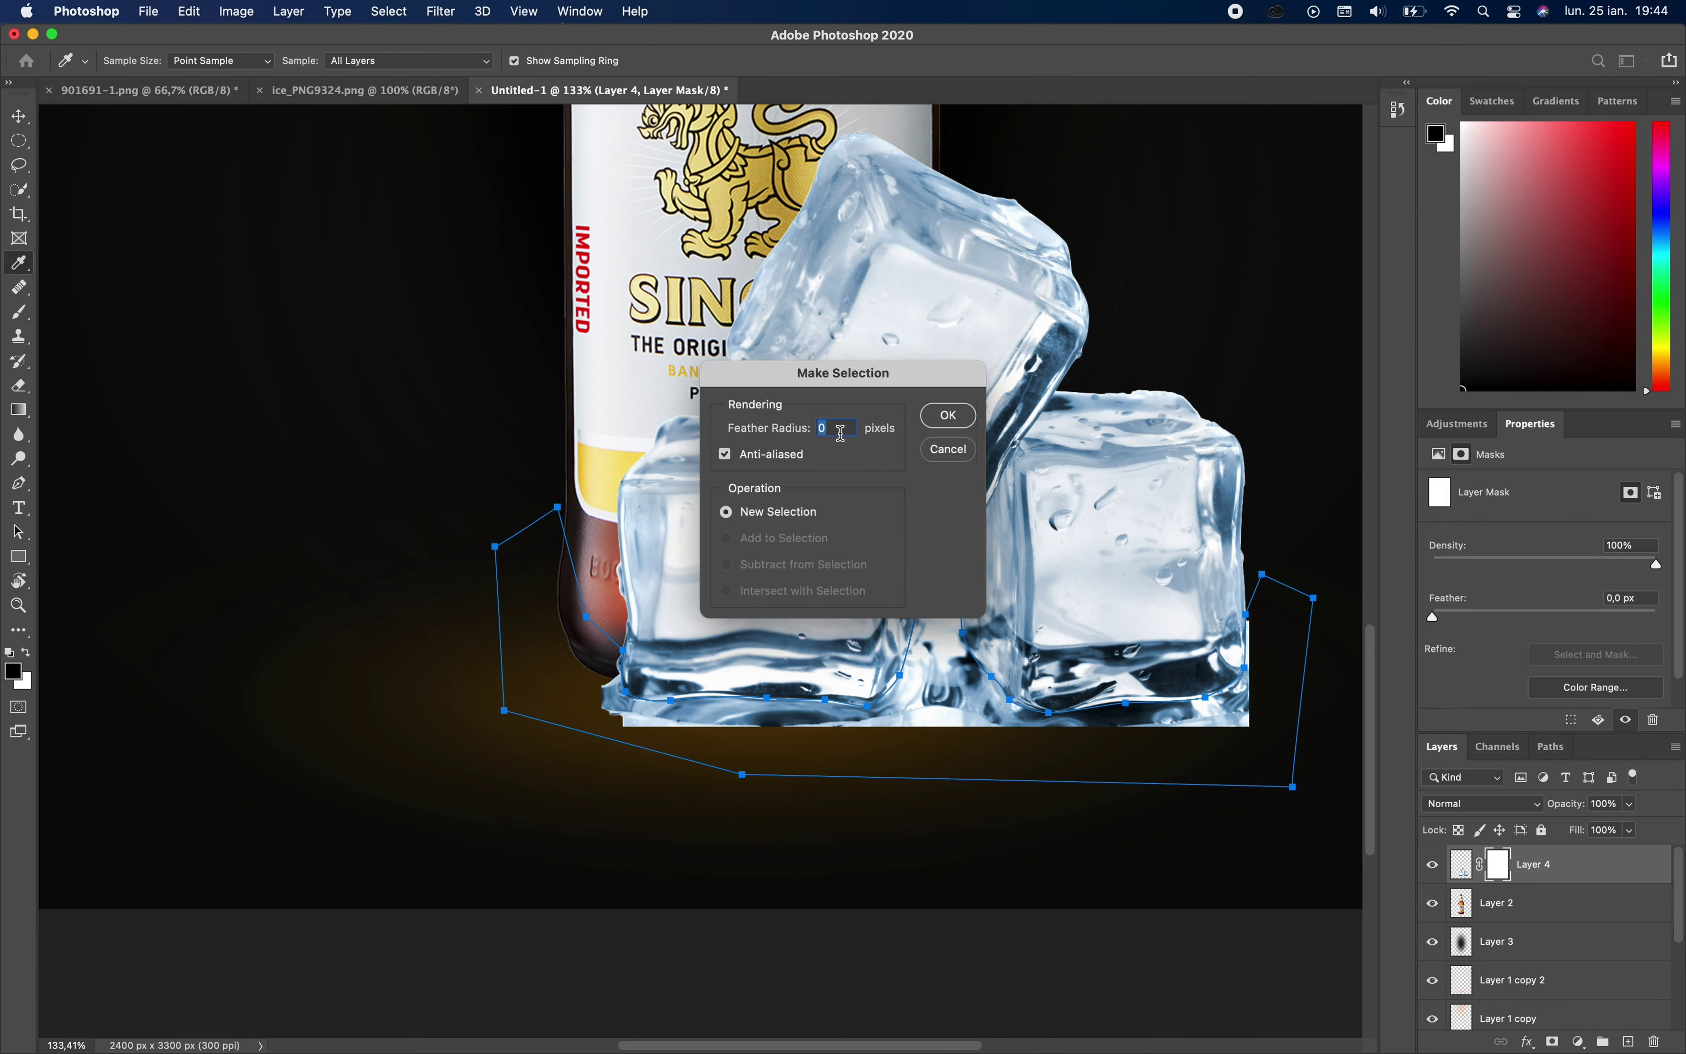
{"action": "left_click", "coordinate": [956, 420]}
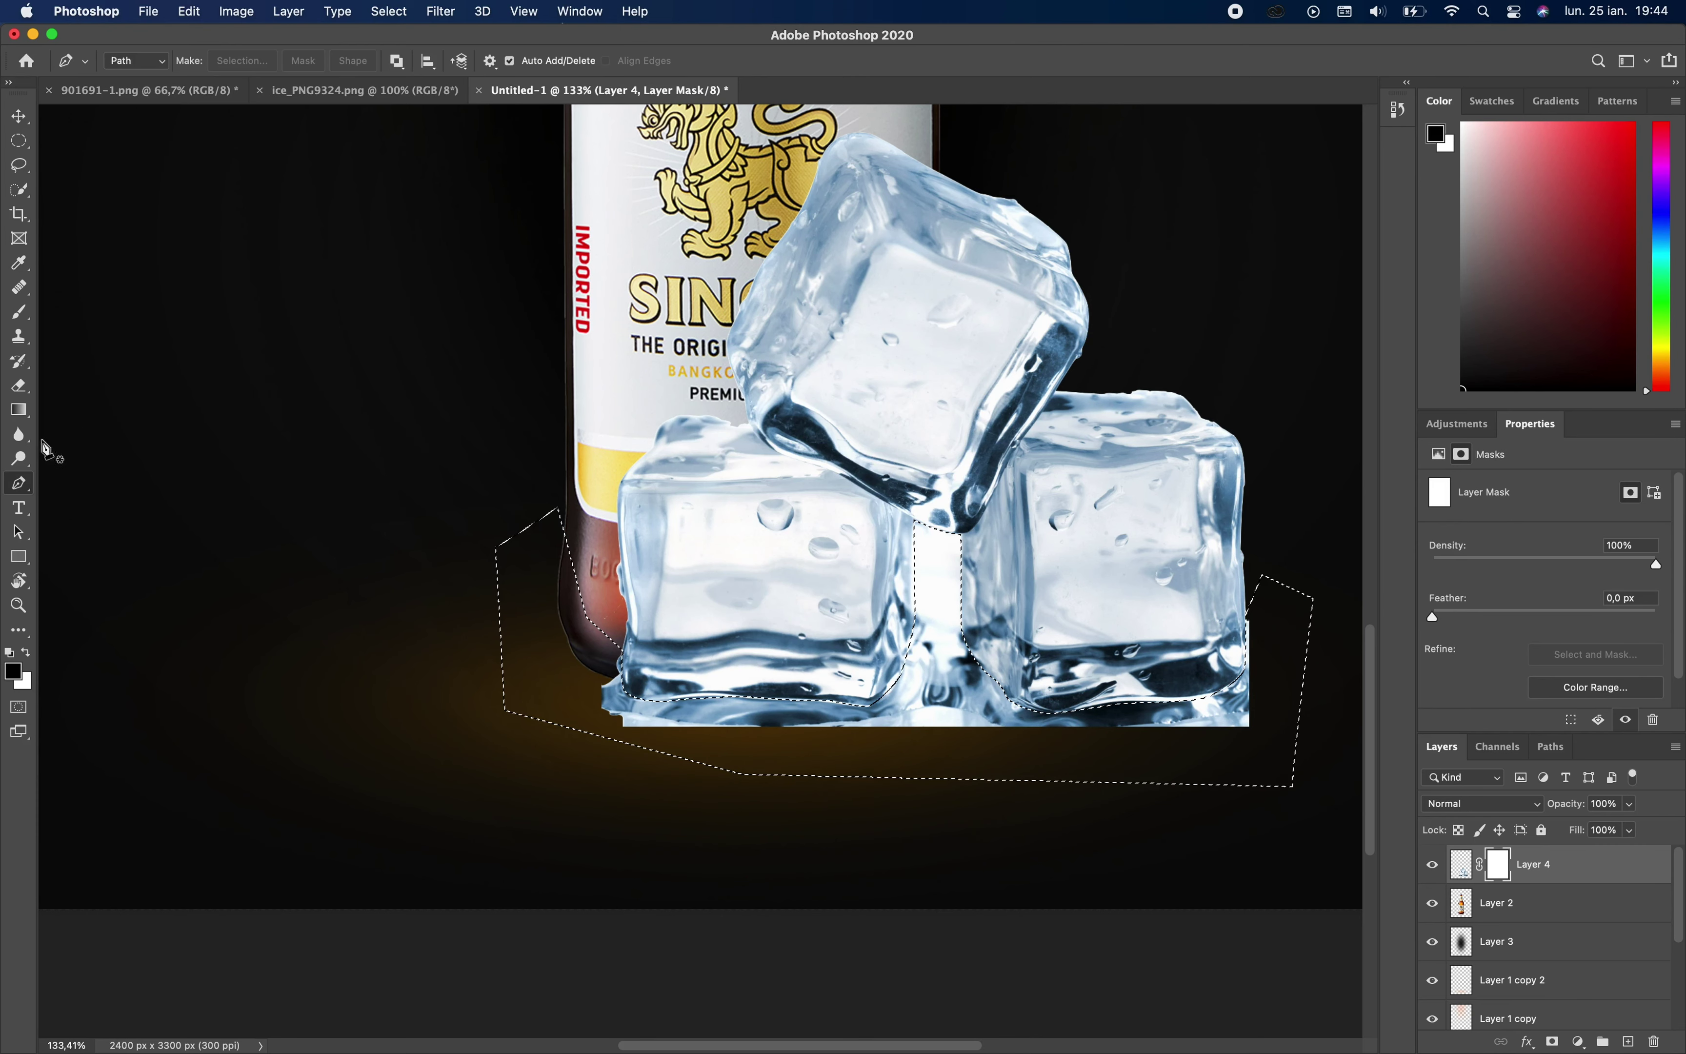
- Paint black at 100% opacity on Layer 4's mask to hide the white under the cubes
{"action": "left_click", "coordinate": [19, 311]}
{"action": "left_click_drag", "start_coordinate": [719, 701], "coordinate": [795, 718]}
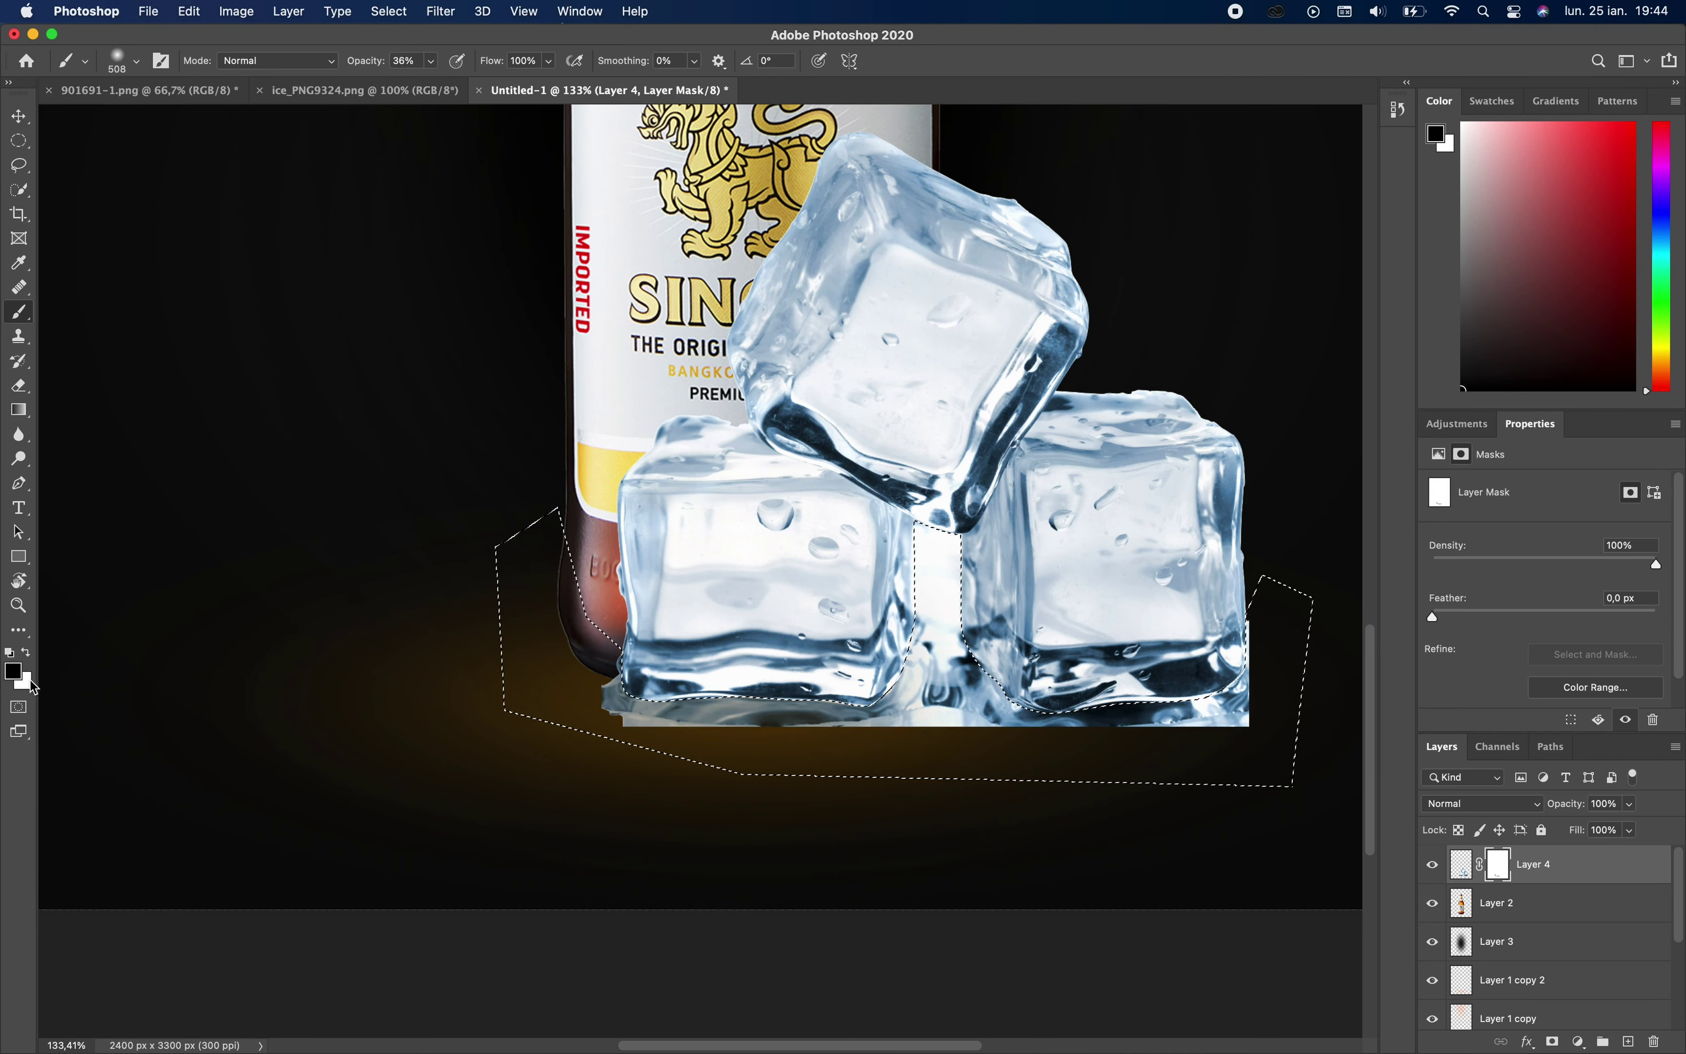
{"action": "key", "text": "x"}
{"action": "left_click", "coordinate": [26, 652]}
{"action": "left_click", "coordinate": [431, 60]}
{"action": "left_click_drag", "start_coordinate": [428, 82], "coordinate": [486, 82]}
{"action": "left_click_drag", "start_coordinate": [752, 472], "coordinate": [1294, 639]}
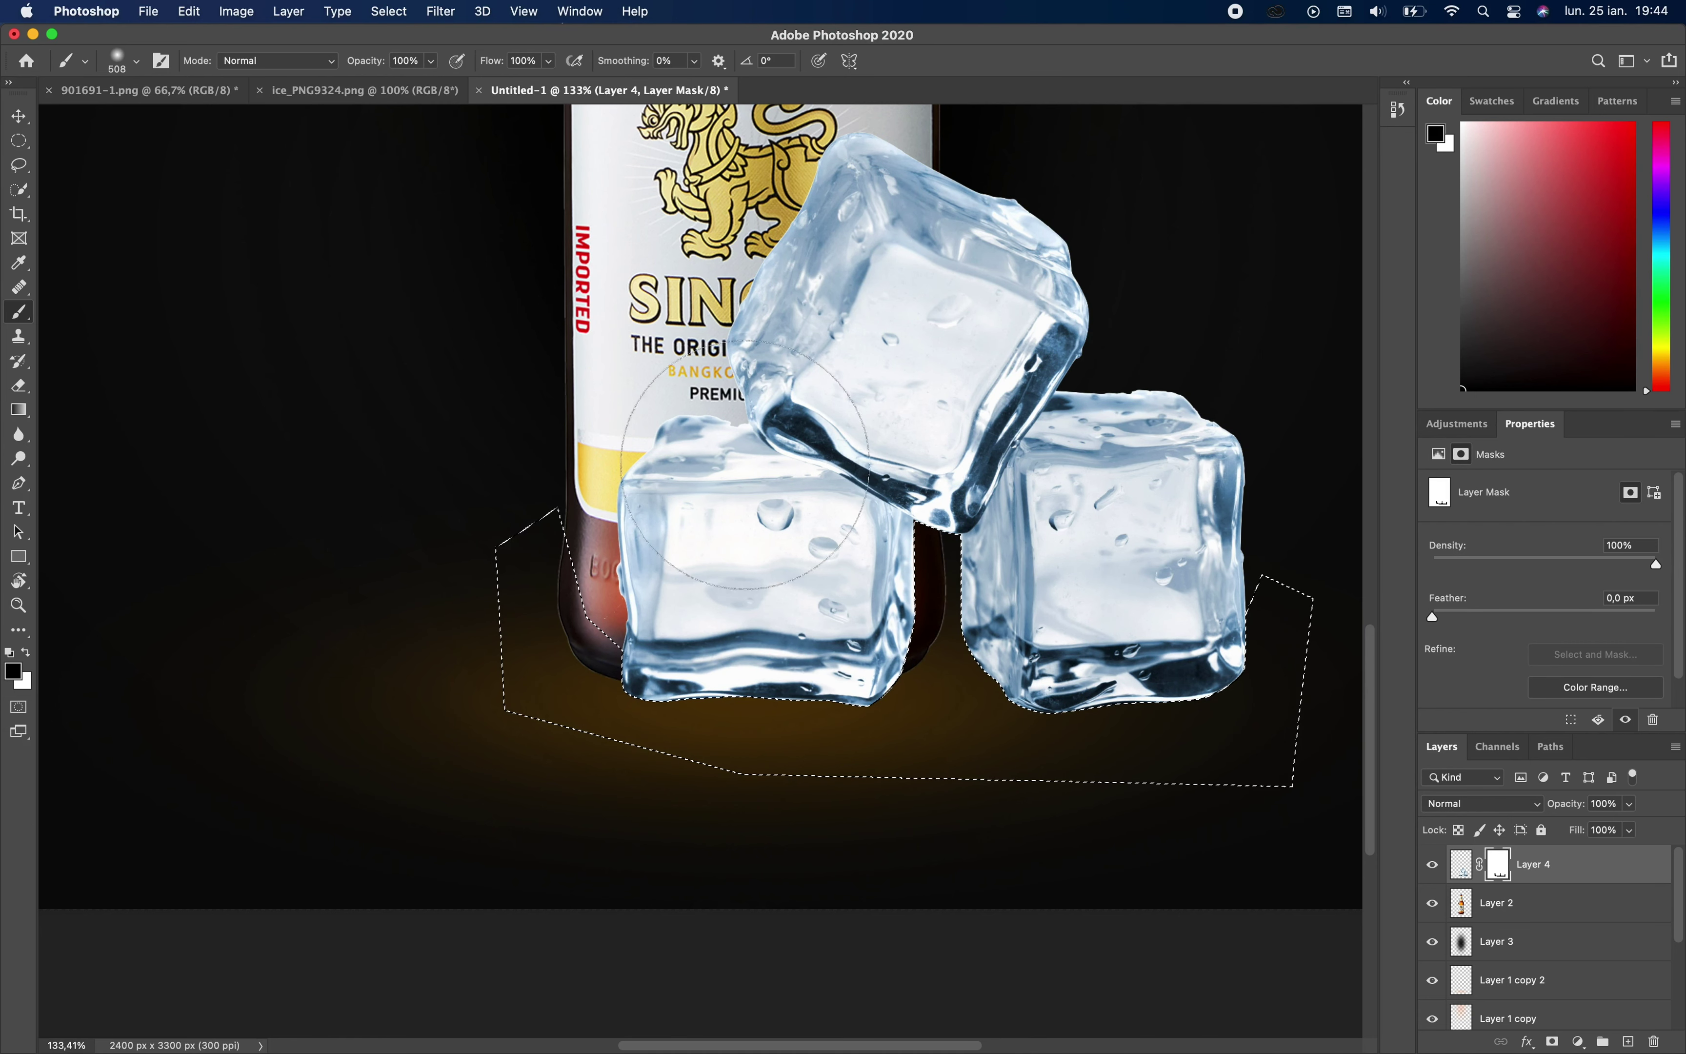
{"action": "left_click", "coordinate": [17, 122]}
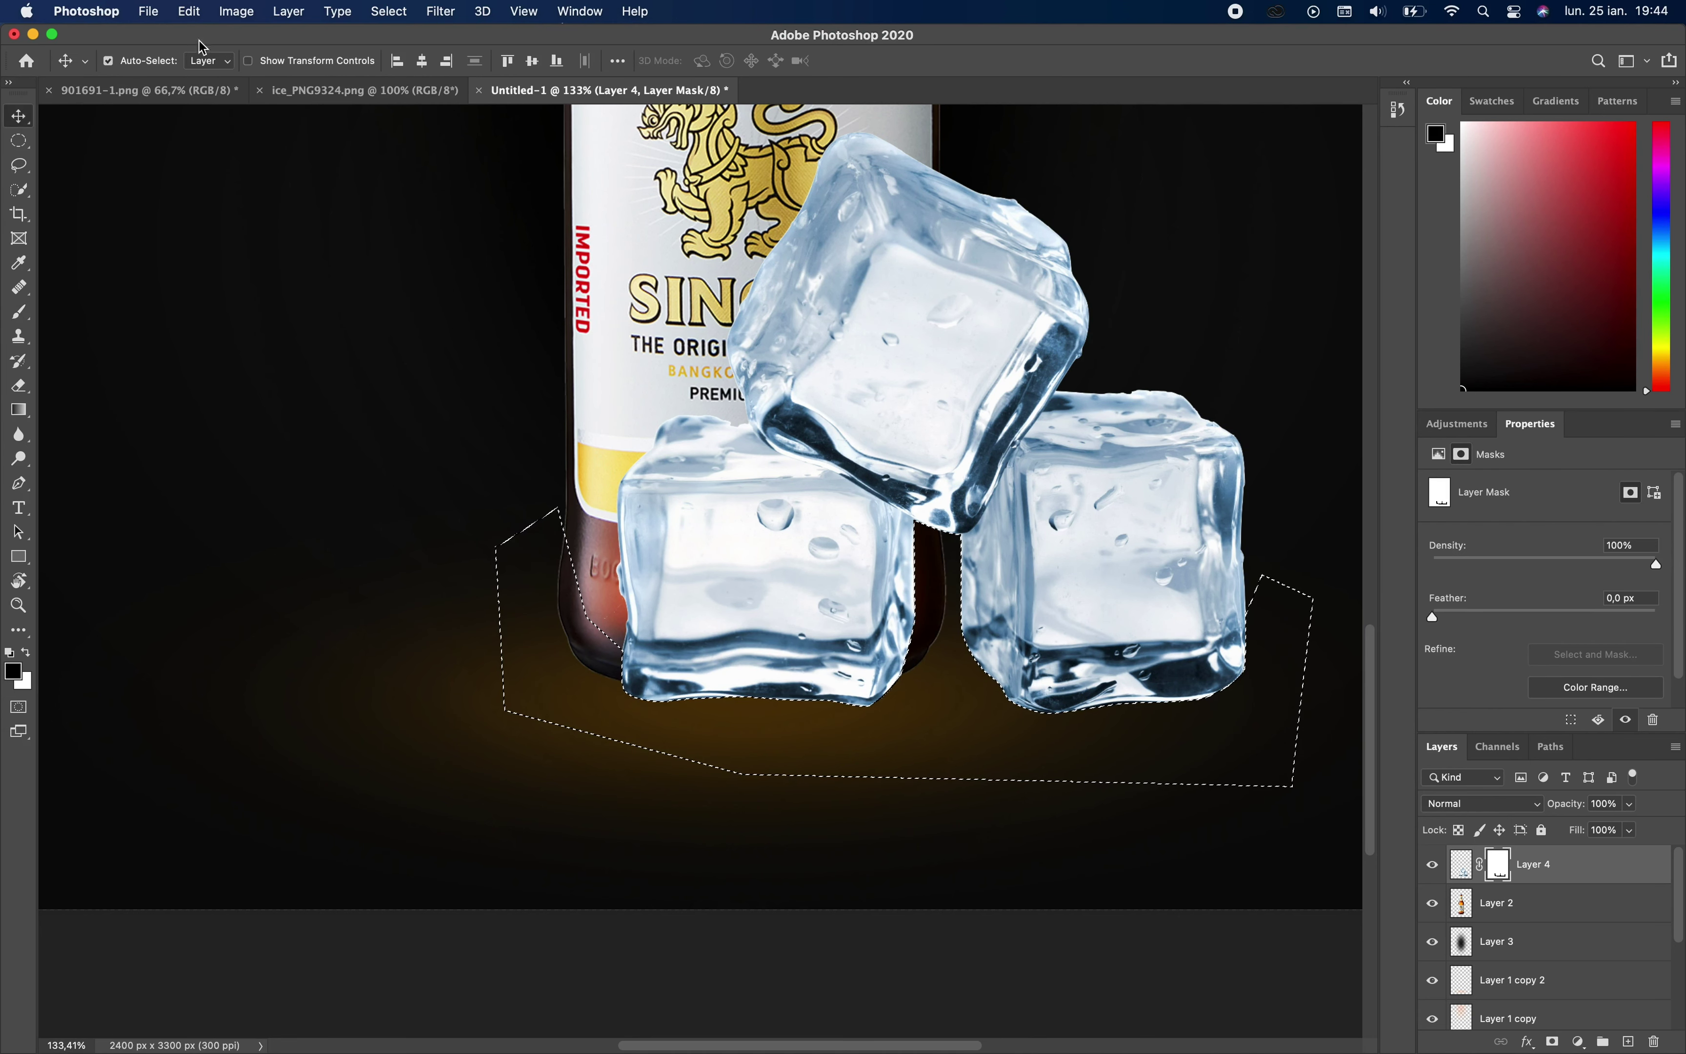
- Deselect the selection and zoom out to see the whole bottle
{"action": "left_click", "coordinate": [388, 12]}
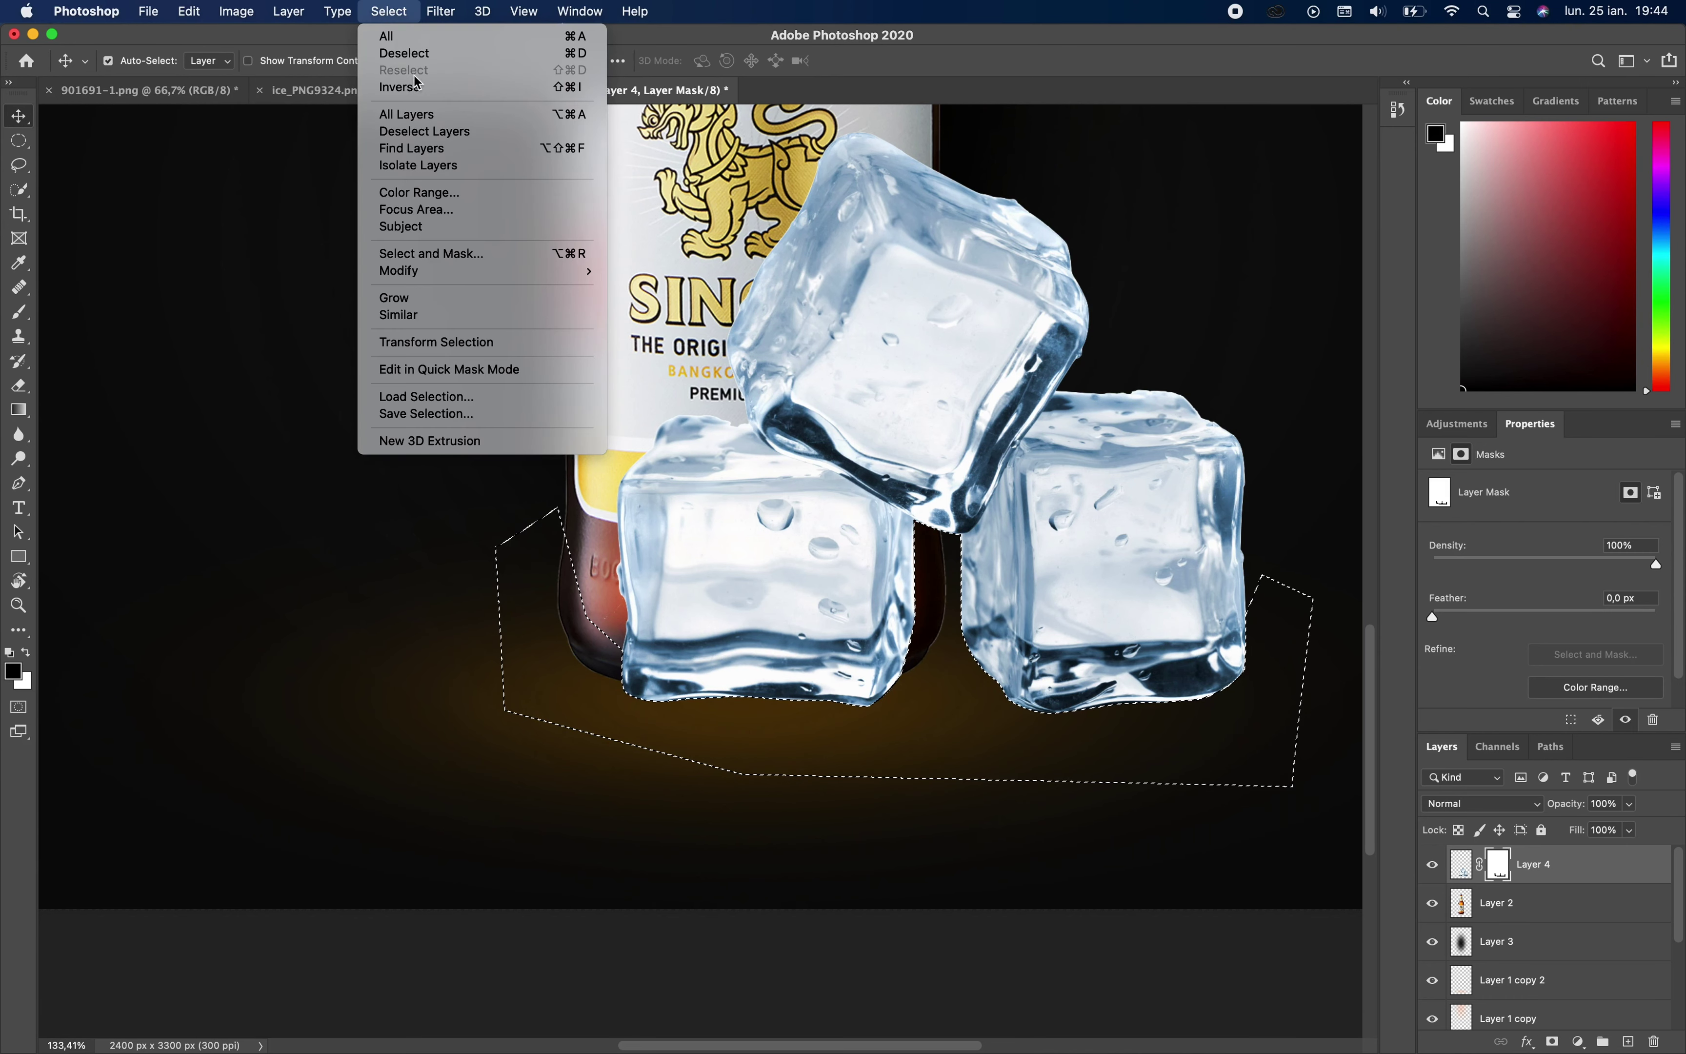
{"action": "left_click", "coordinate": [426, 55]}
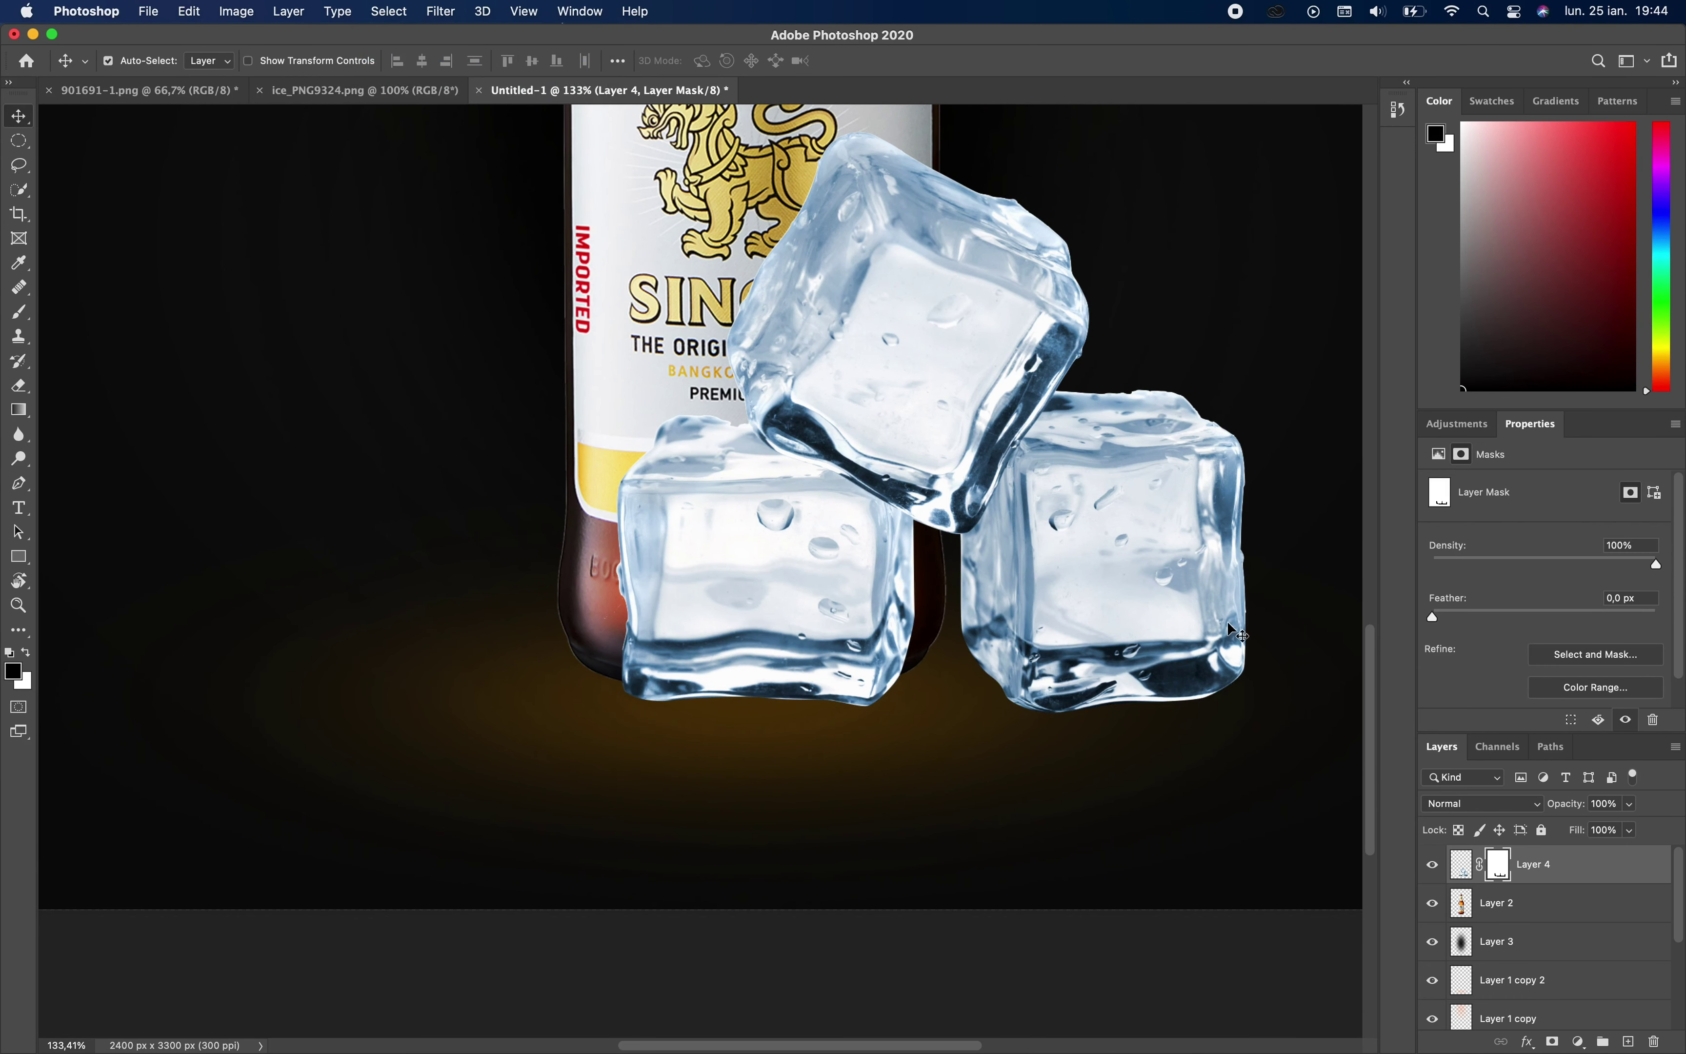
{"action": "scroll", "coordinate": [1024, 530], "scroll_direction": "up", "scroll_amount": 1}
{"action": "scroll", "coordinate": [1024, 529], "scroll_direction": "down", "scroll_amount": 3}
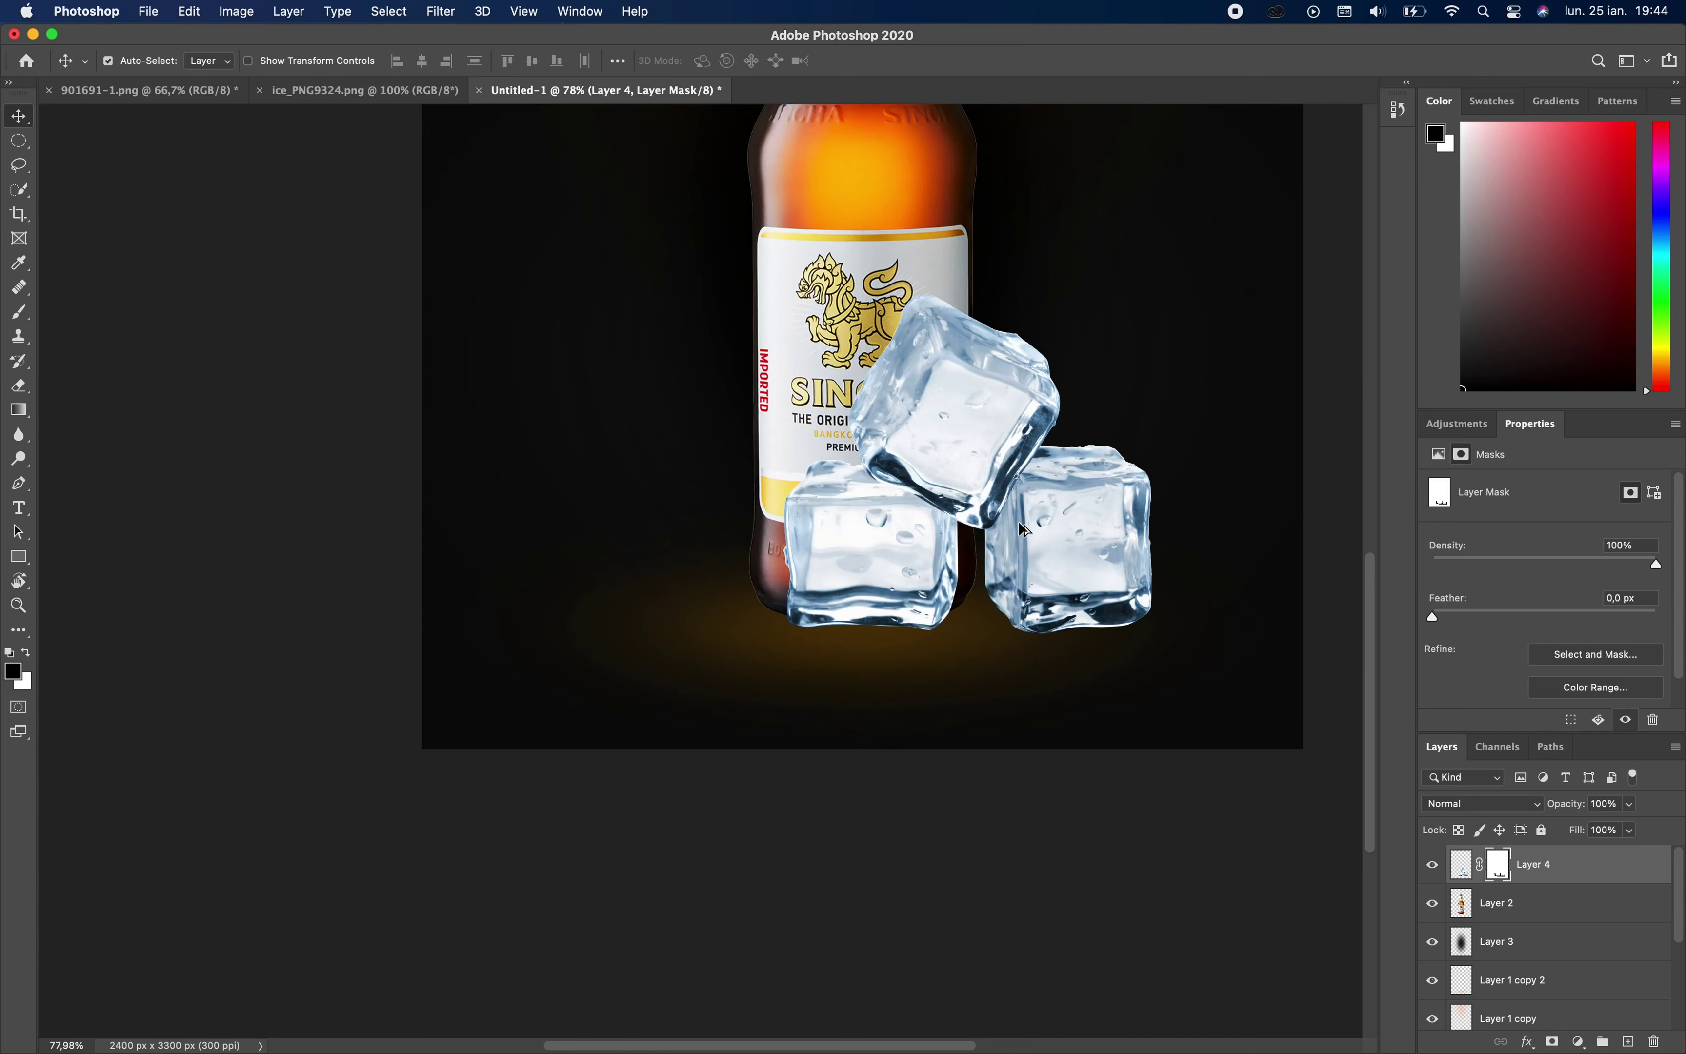
{"action": "scroll", "coordinate": [1024, 530], "scroll_direction": "down", "scroll_amount": 1}
{"action": "scroll", "coordinate": [1024, 530], "scroll_direction": "down", "scroll_amount": 3}
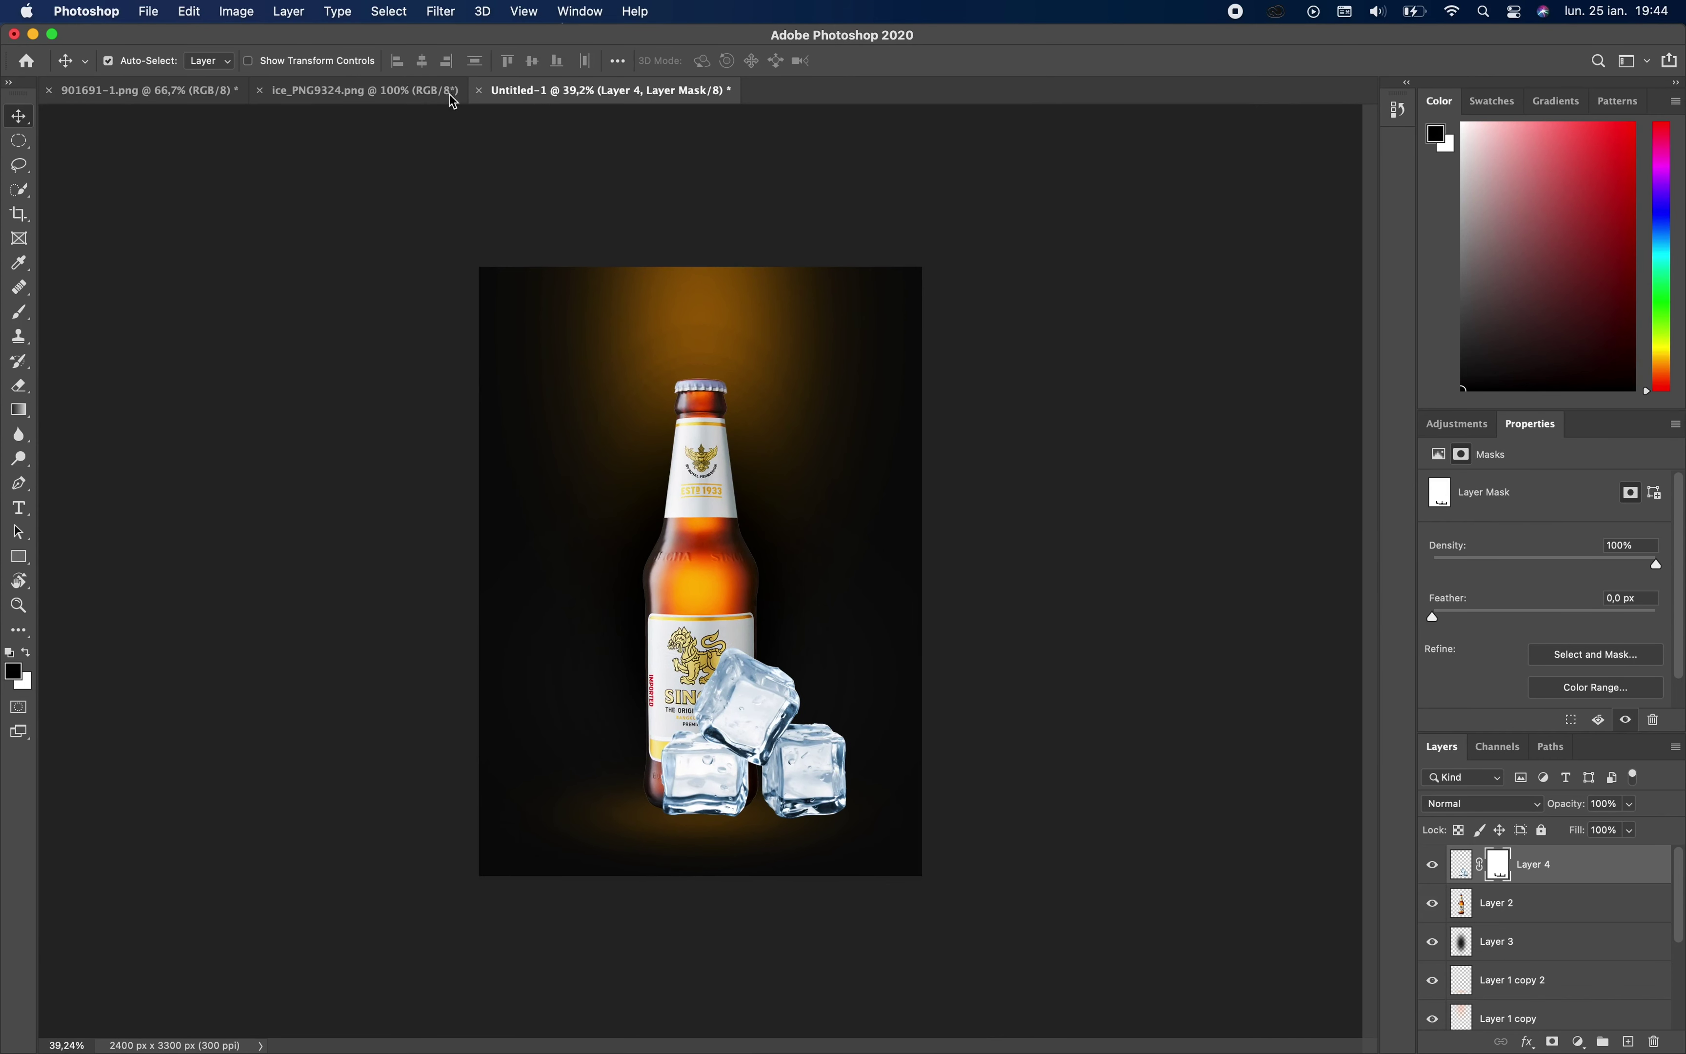
- Shrink the ice cubes to fit the bottle's base and add a new empty layer
{"action": "left_click", "coordinate": [189, 11]}
{"action": "mouse_move", "coordinate": [274, 427]}
{"action": "left_click", "coordinate": [478, 454]}
{"action": "left_click_drag", "start_coordinate": [648, 647], "coordinate": [728, 688]}
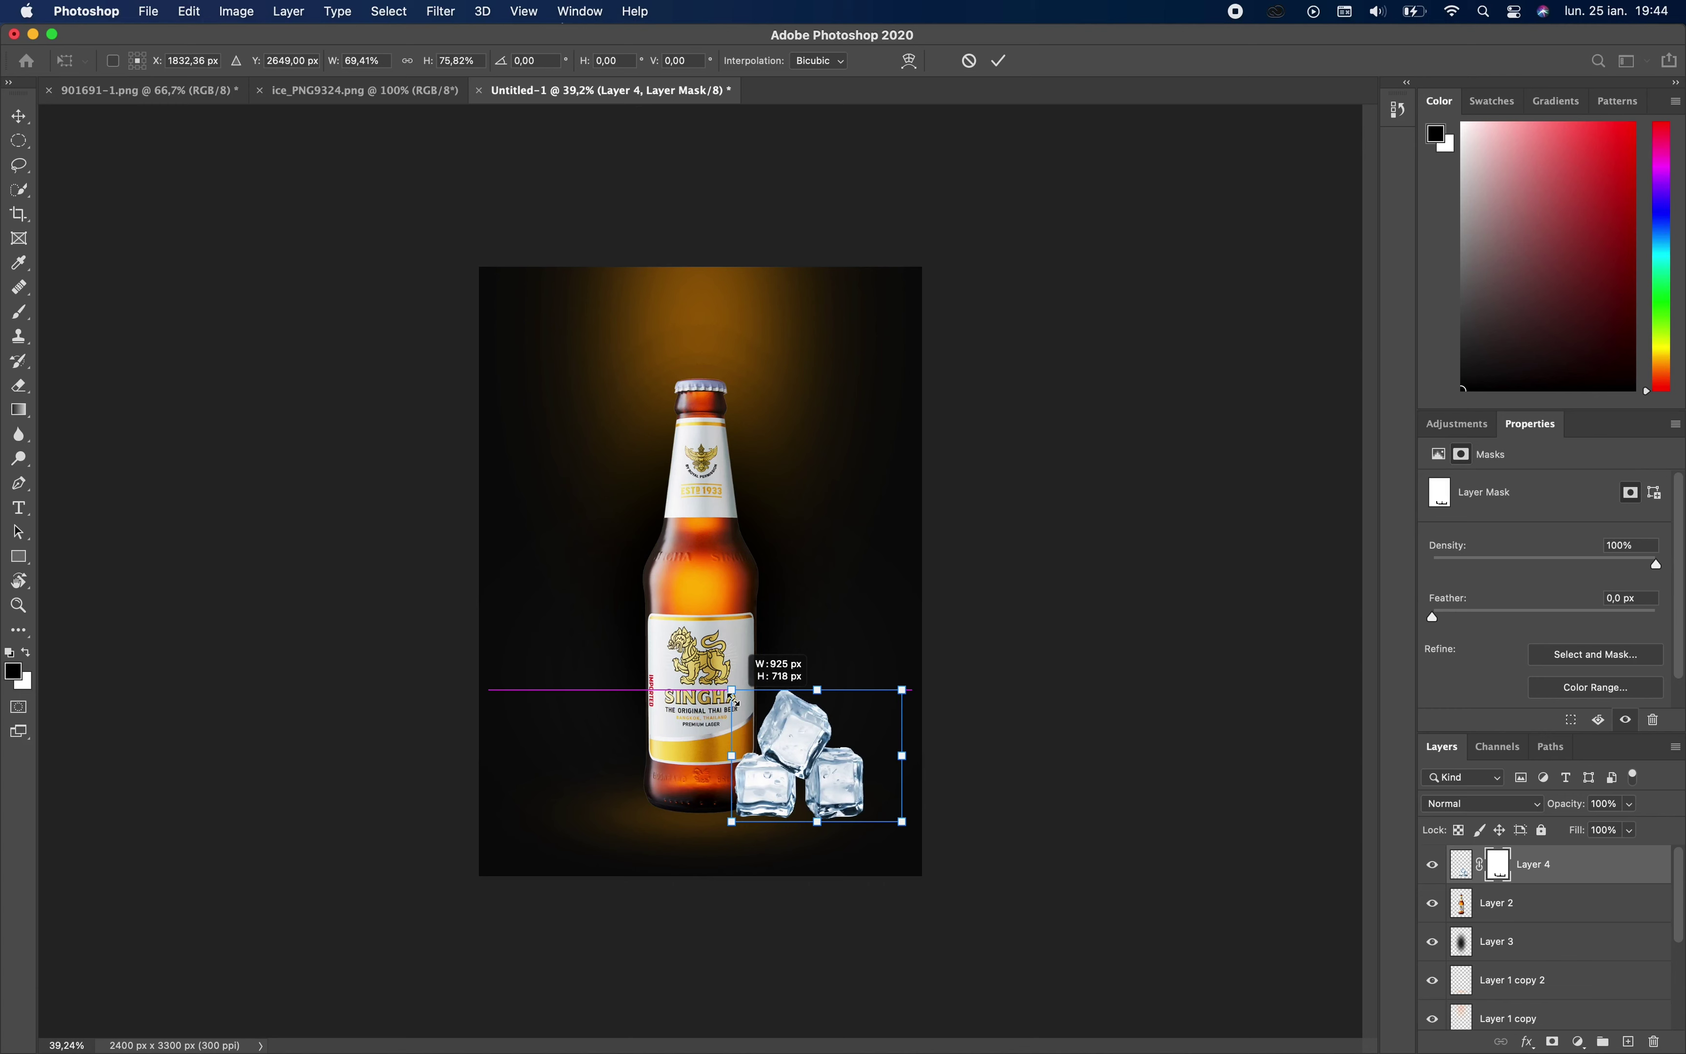
{"action": "mouse_move", "coordinate": [910, 781]}
{"action": "left_mouse_down"}
{"action": "mouse_move", "coordinate": [859, 808]}
{"action": "mouse_move", "coordinate": [782, 784]}
{"action": "left_mouse_up"}
{"action": "key", "text": "Return"}
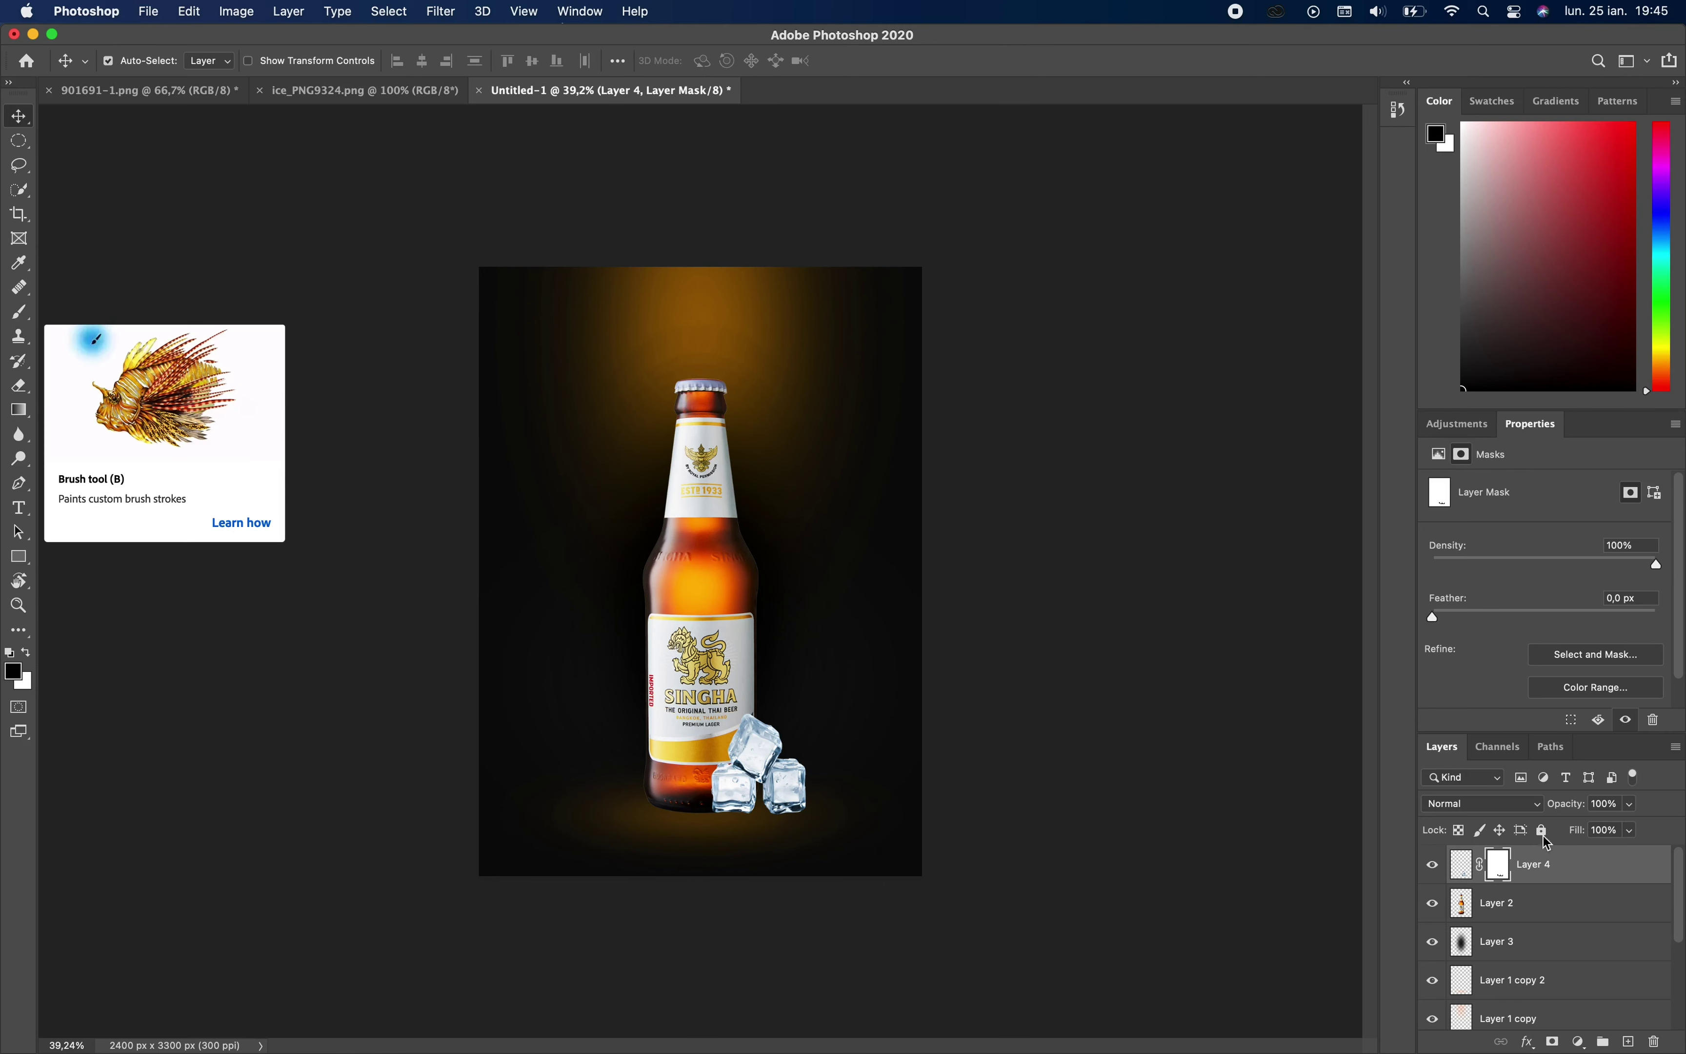
{"action": "left_click", "coordinate": [1629, 1041]}
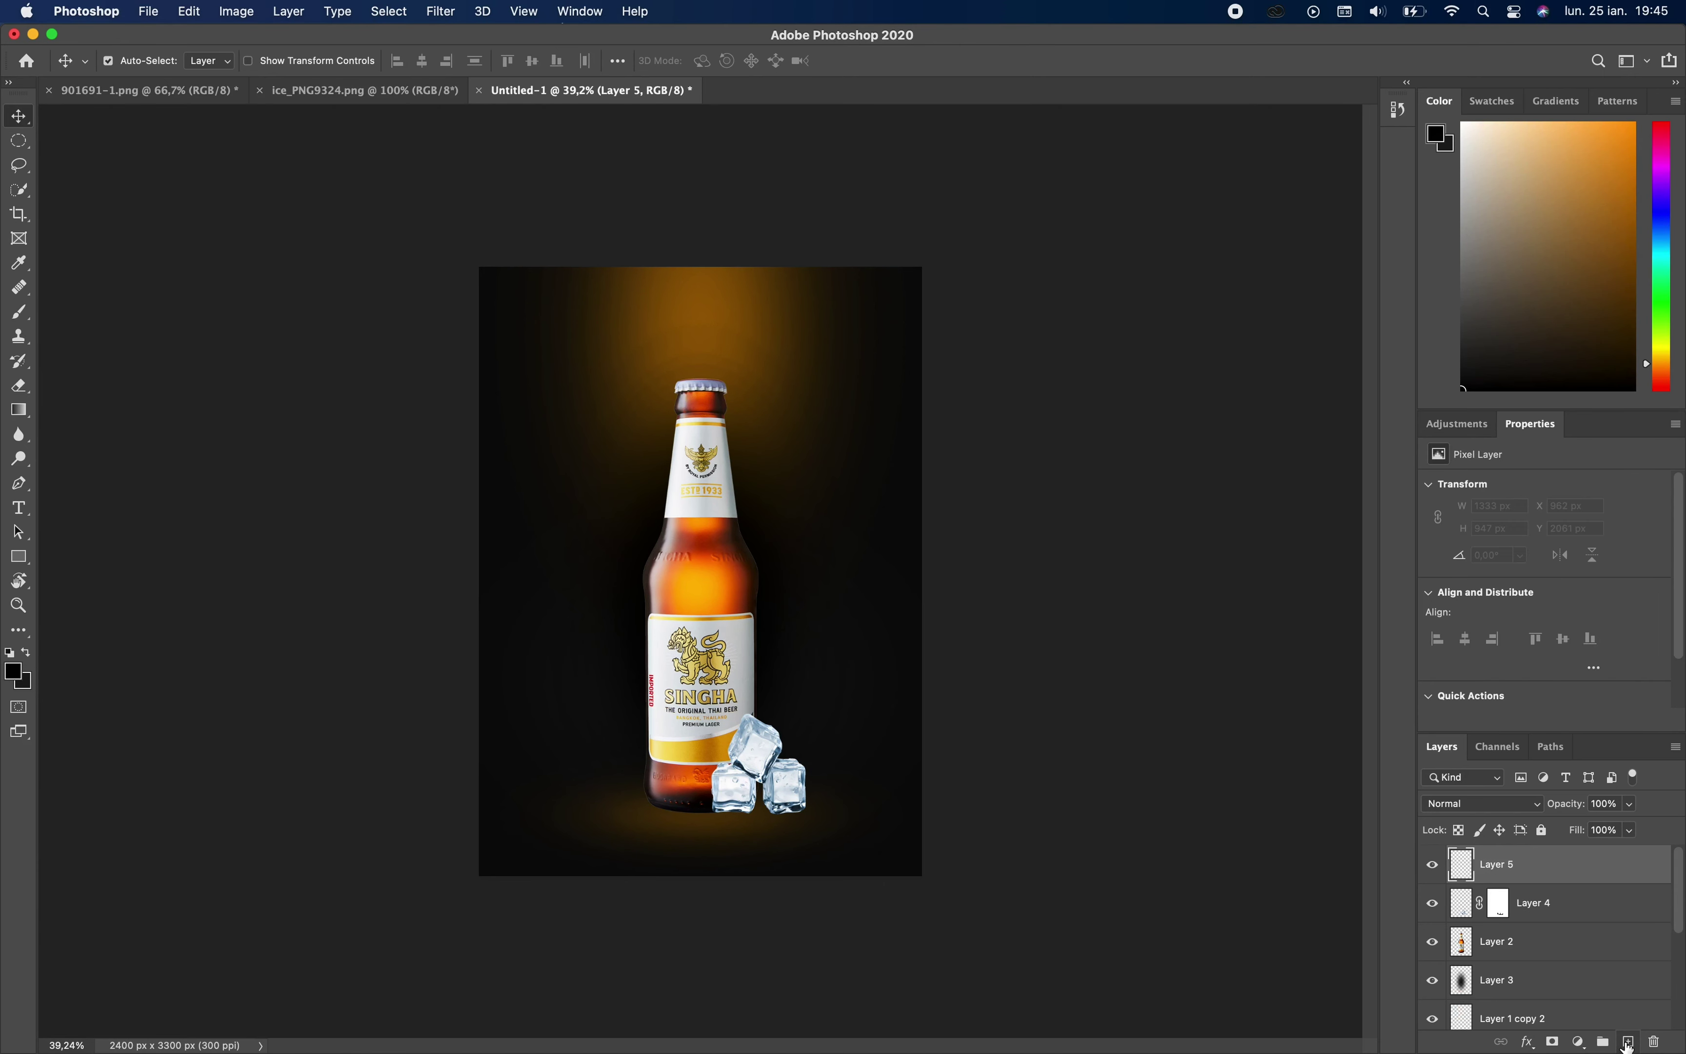
{"action": "left_click", "coordinate": [21, 318]}
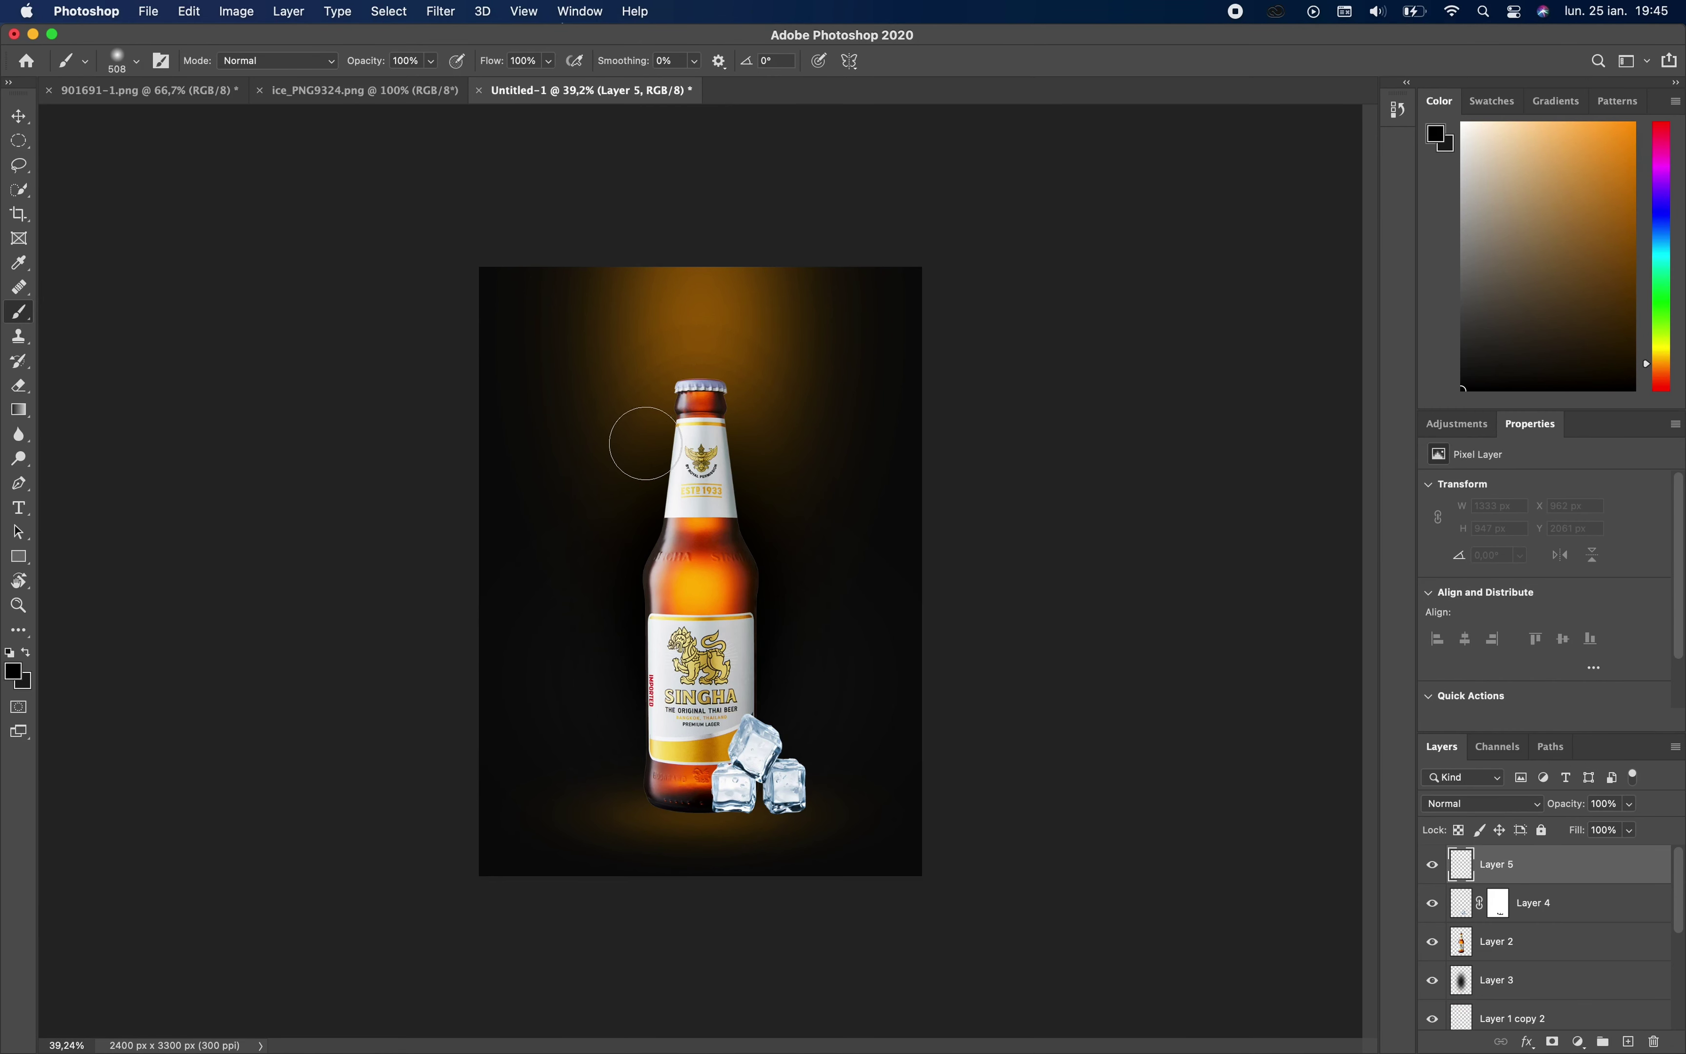
- Load the 2910 px Splash 3 brush from the Free Water Splash set
{"action": "right_click", "coordinate": [648, 444]}
{"action": "left_click", "coordinate": [669, 607]}
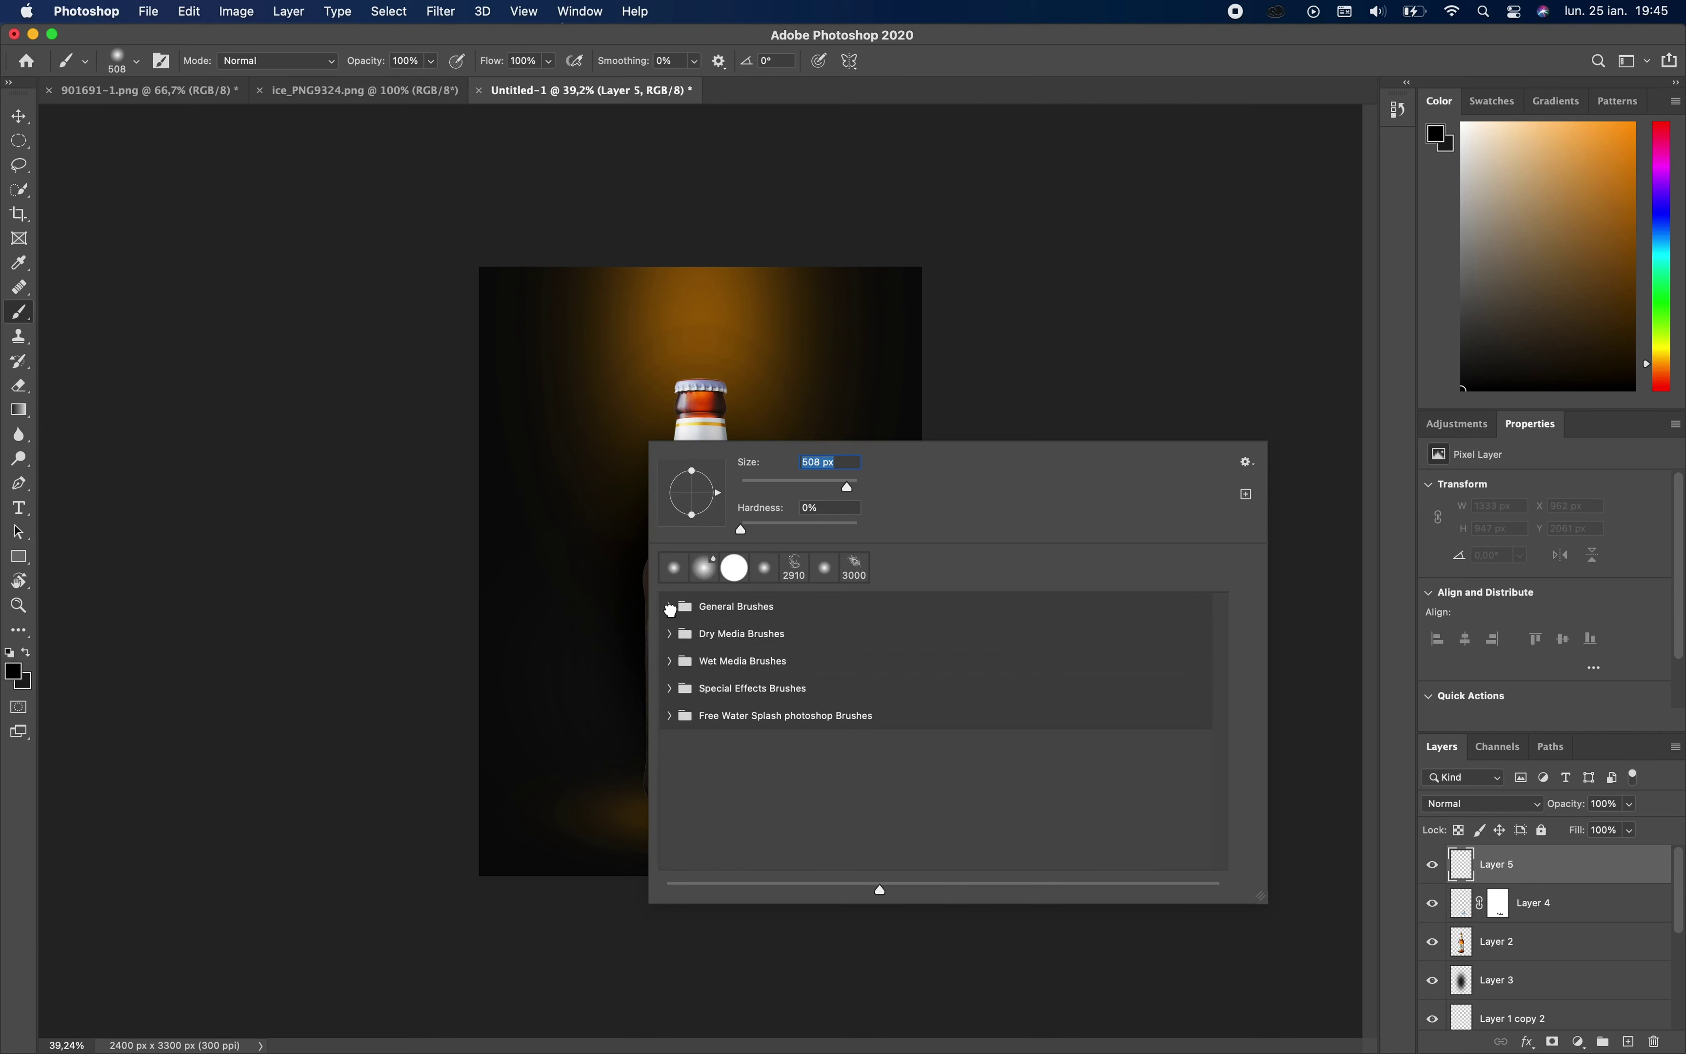
{"action": "left_click", "coordinate": [670, 660]}
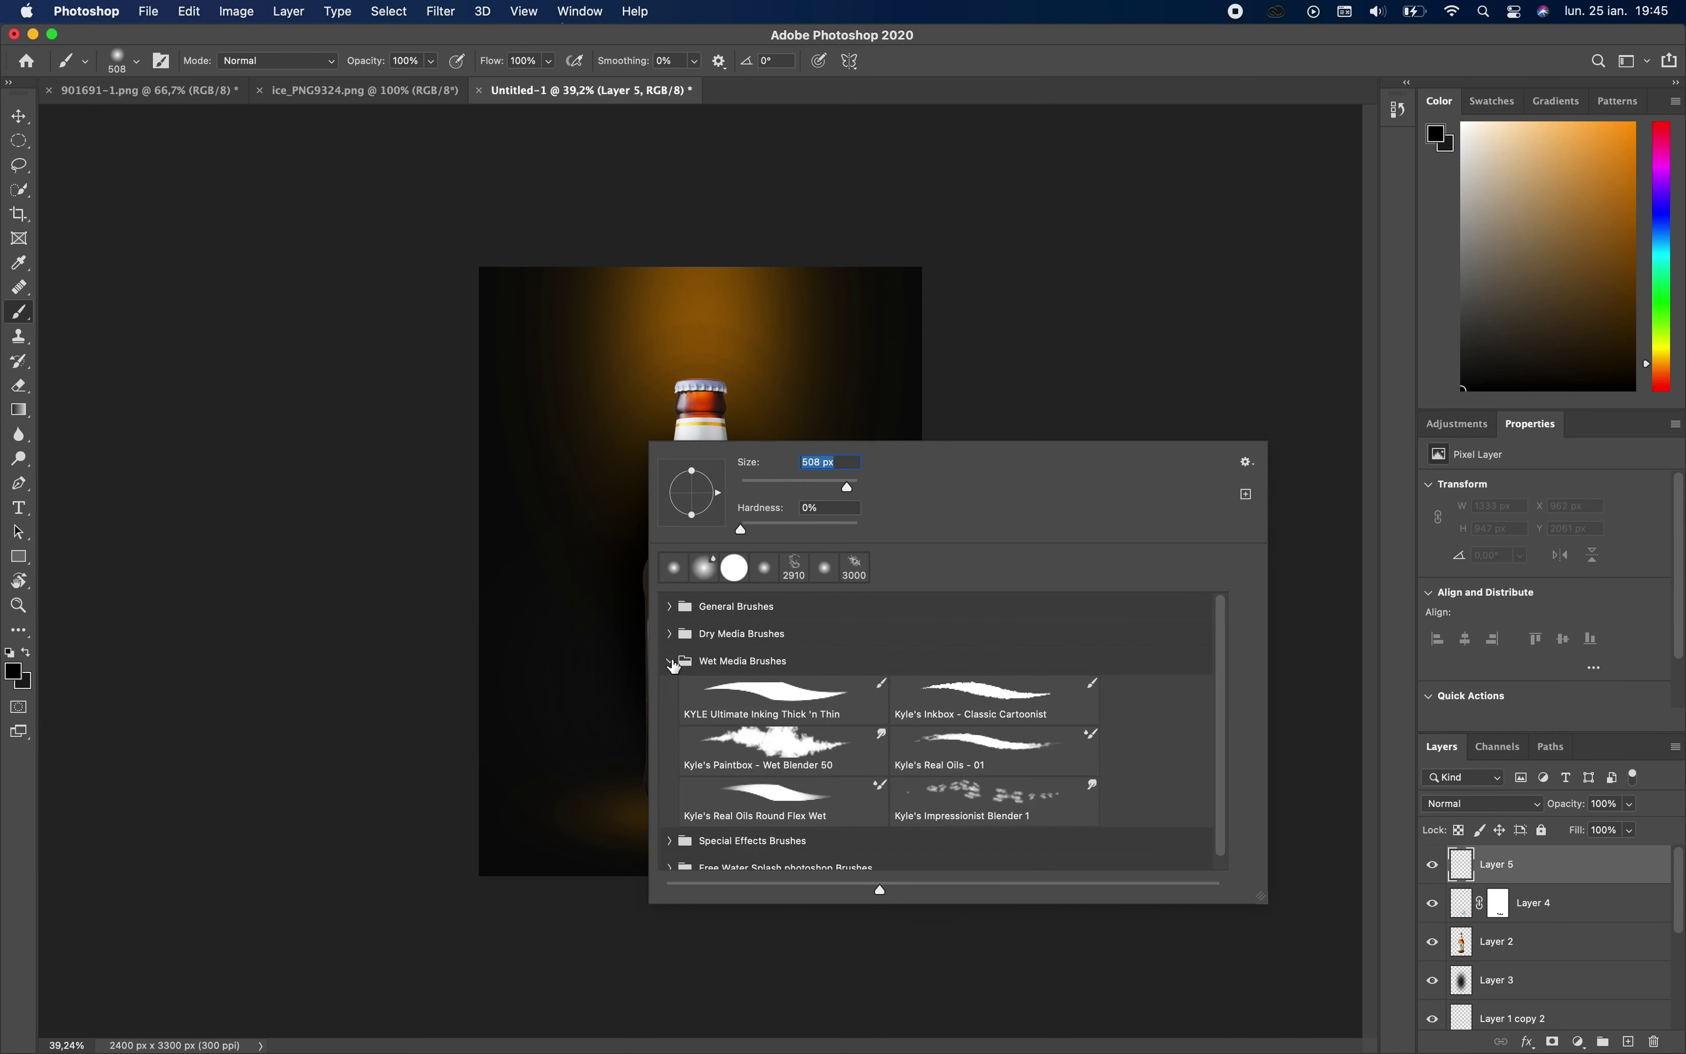
{"action": "left_click", "coordinate": [669, 660]}
{"action": "left_click", "coordinate": [669, 716]}
{"action": "left_click", "coordinate": [782, 802]}
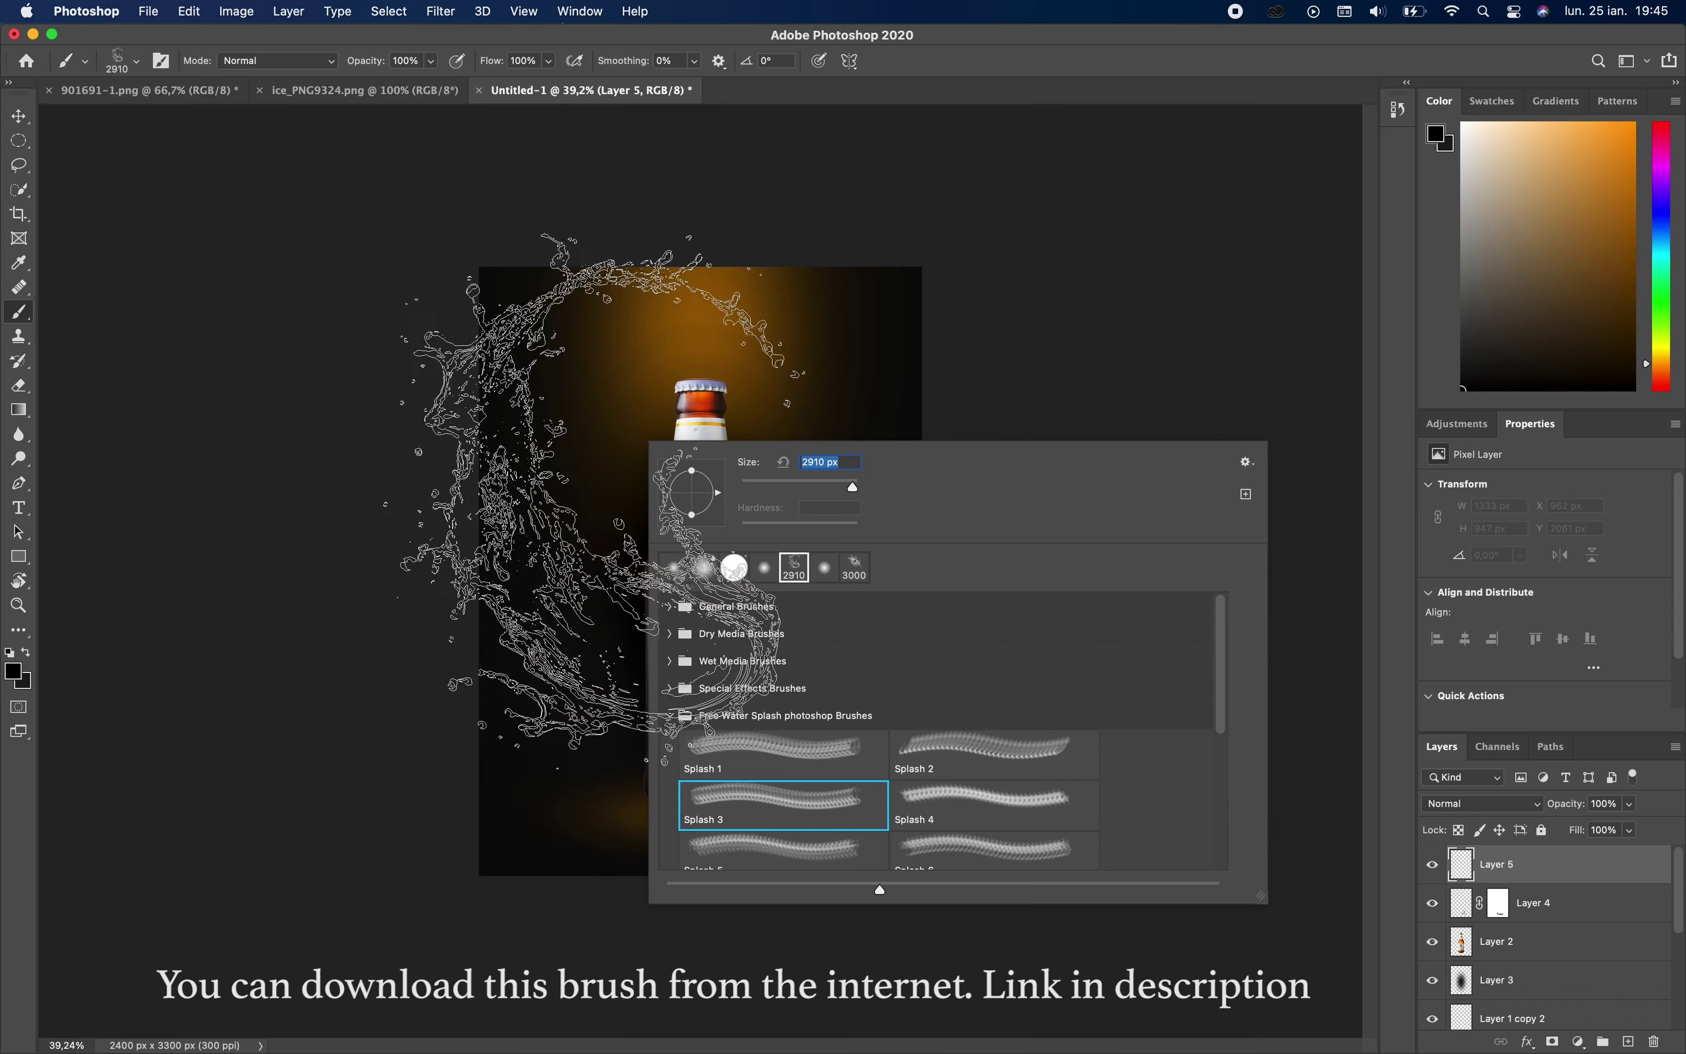
{"action": "key", "text": "Return"}
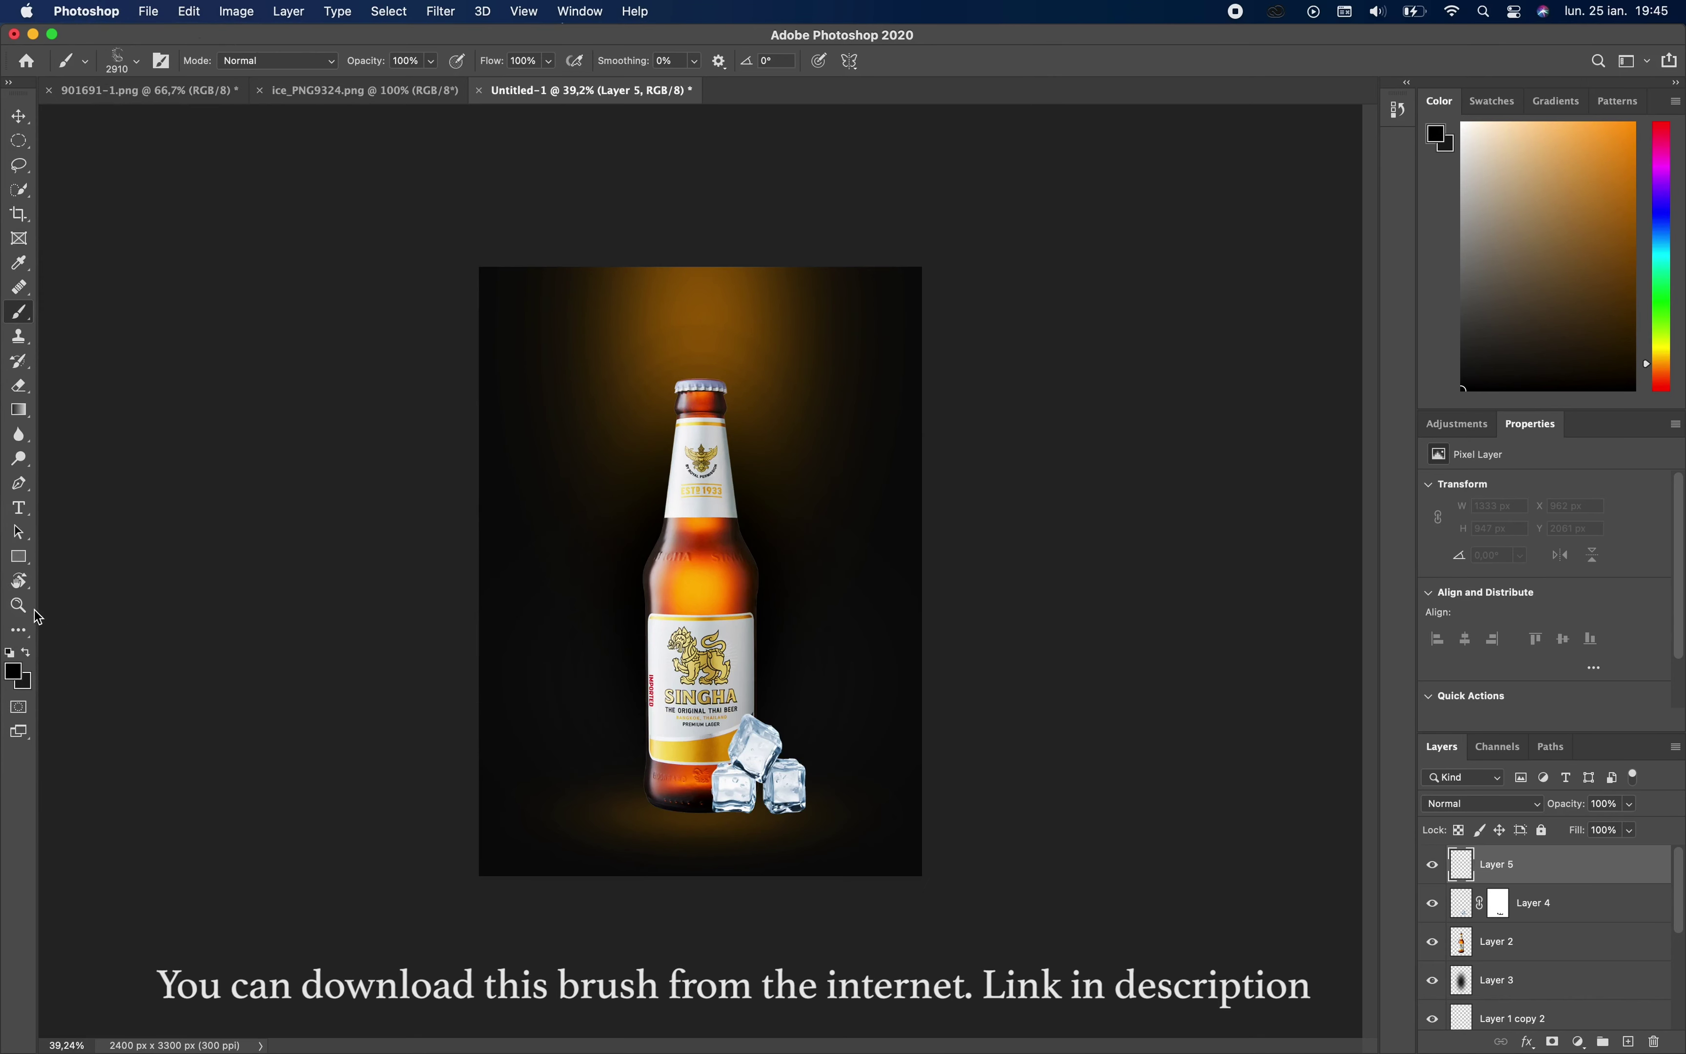
- Set the colour to white and stamp one large splash around the bottle on Layer 5
{"action": "left_click", "coordinate": [14, 673]}
{"action": "left_click_drag", "start_coordinate": [1146, 375], "coordinate": [1018, 303]}
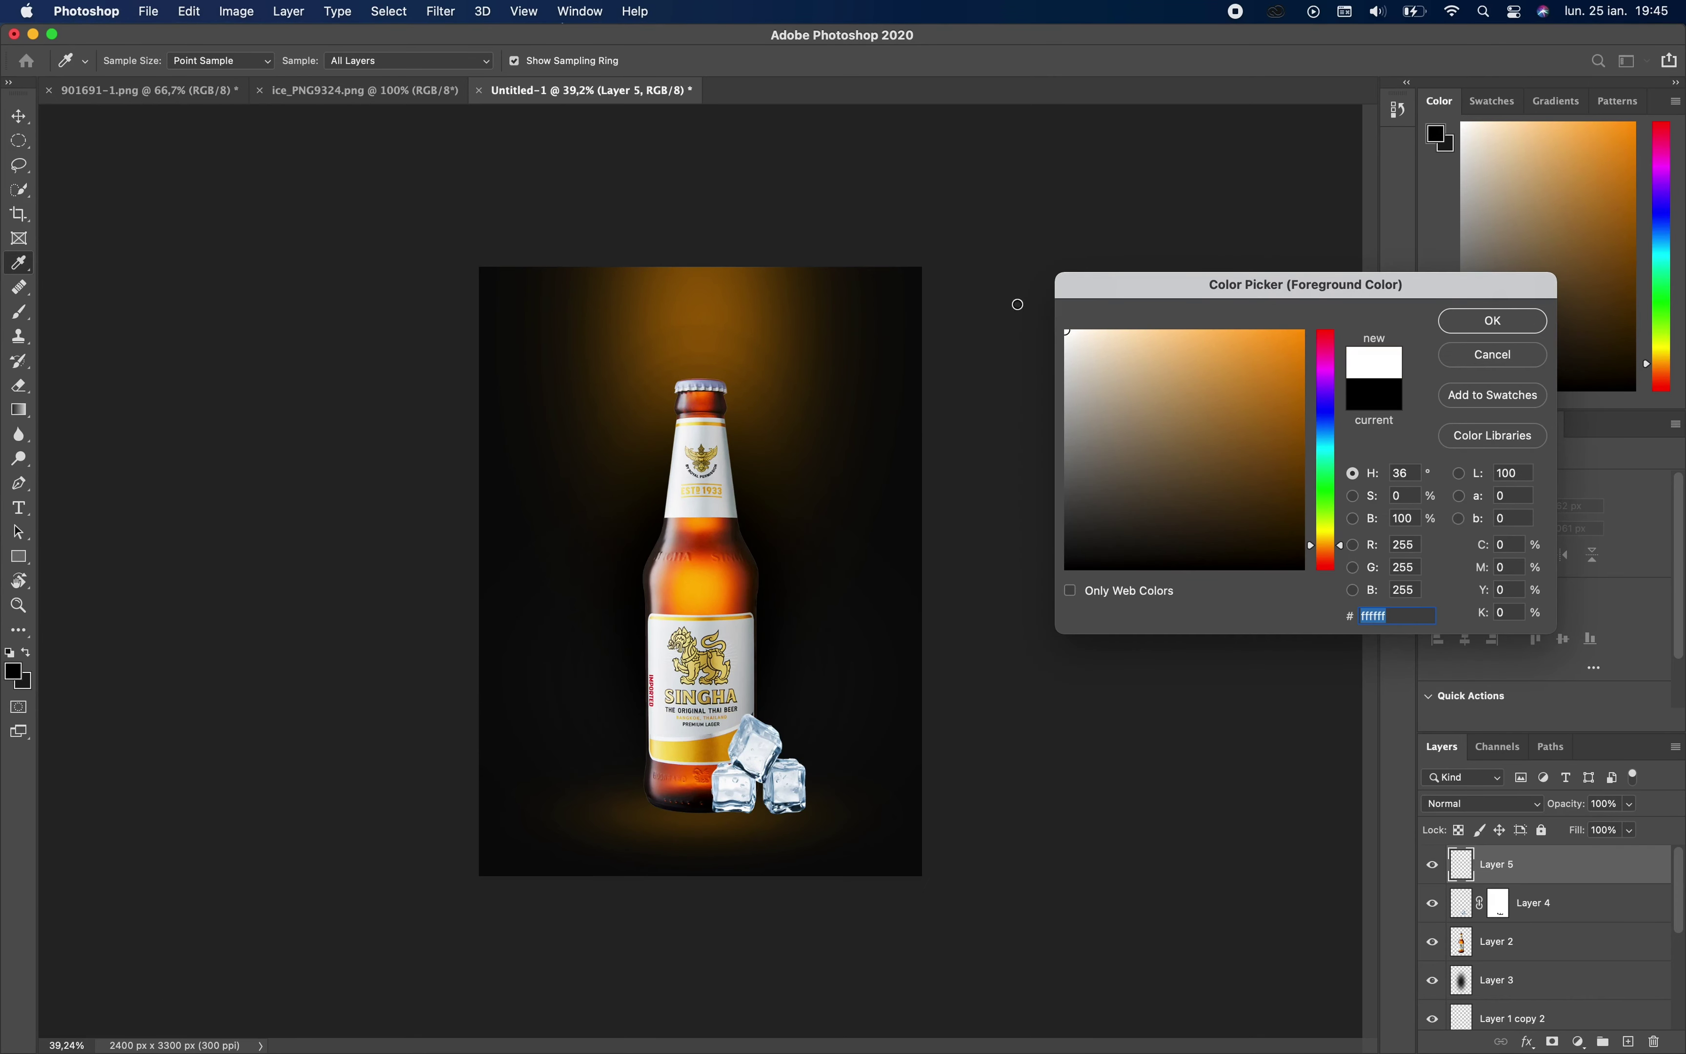
{"action": "left_click", "coordinate": [1478, 329]}
{"action": "key", "text": "b"}
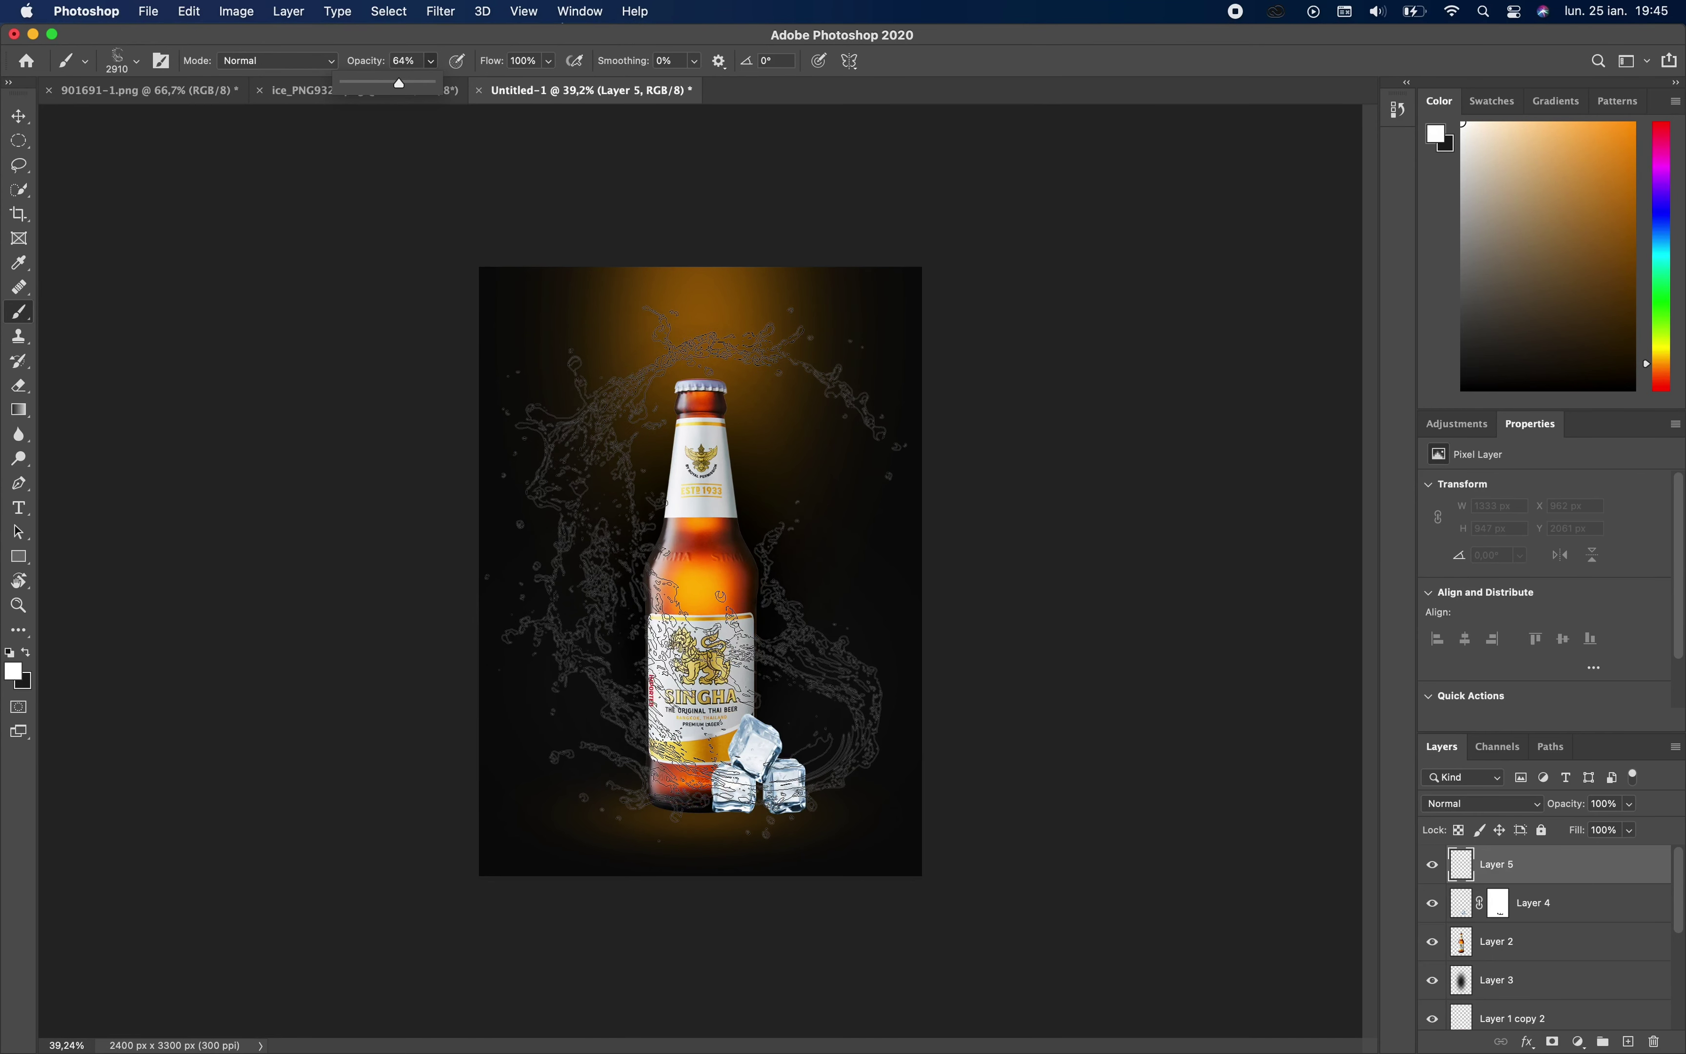
{"action": "left_click", "coordinate": [696, 564]}
{"action": "left_click", "coordinate": [19, 116]}
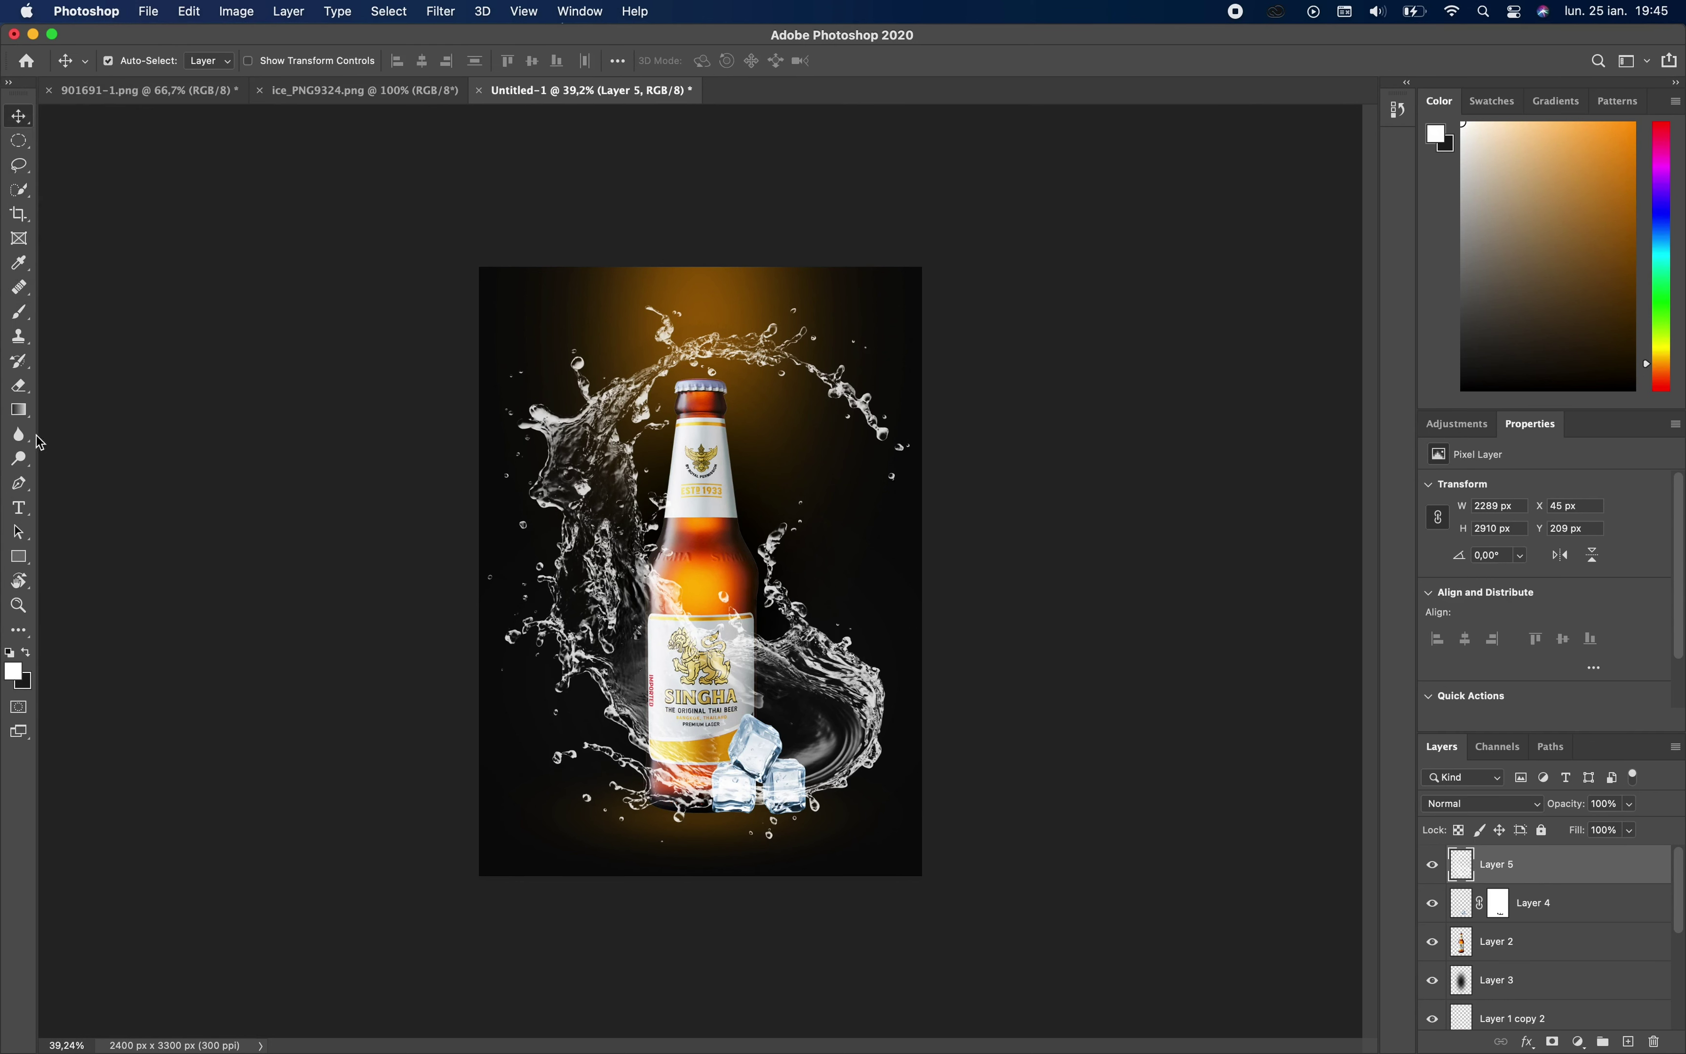
{"action": "left_click", "coordinate": [19, 312]}
- Stamp a second Splash 5 splash at 21% opacity, then undo it
{"action": "right_click", "coordinate": [324, 548]}
{"action": "left_click", "coordinate": [597, 536]}
{"action": "right_click", "coordinate": [597, 537]}
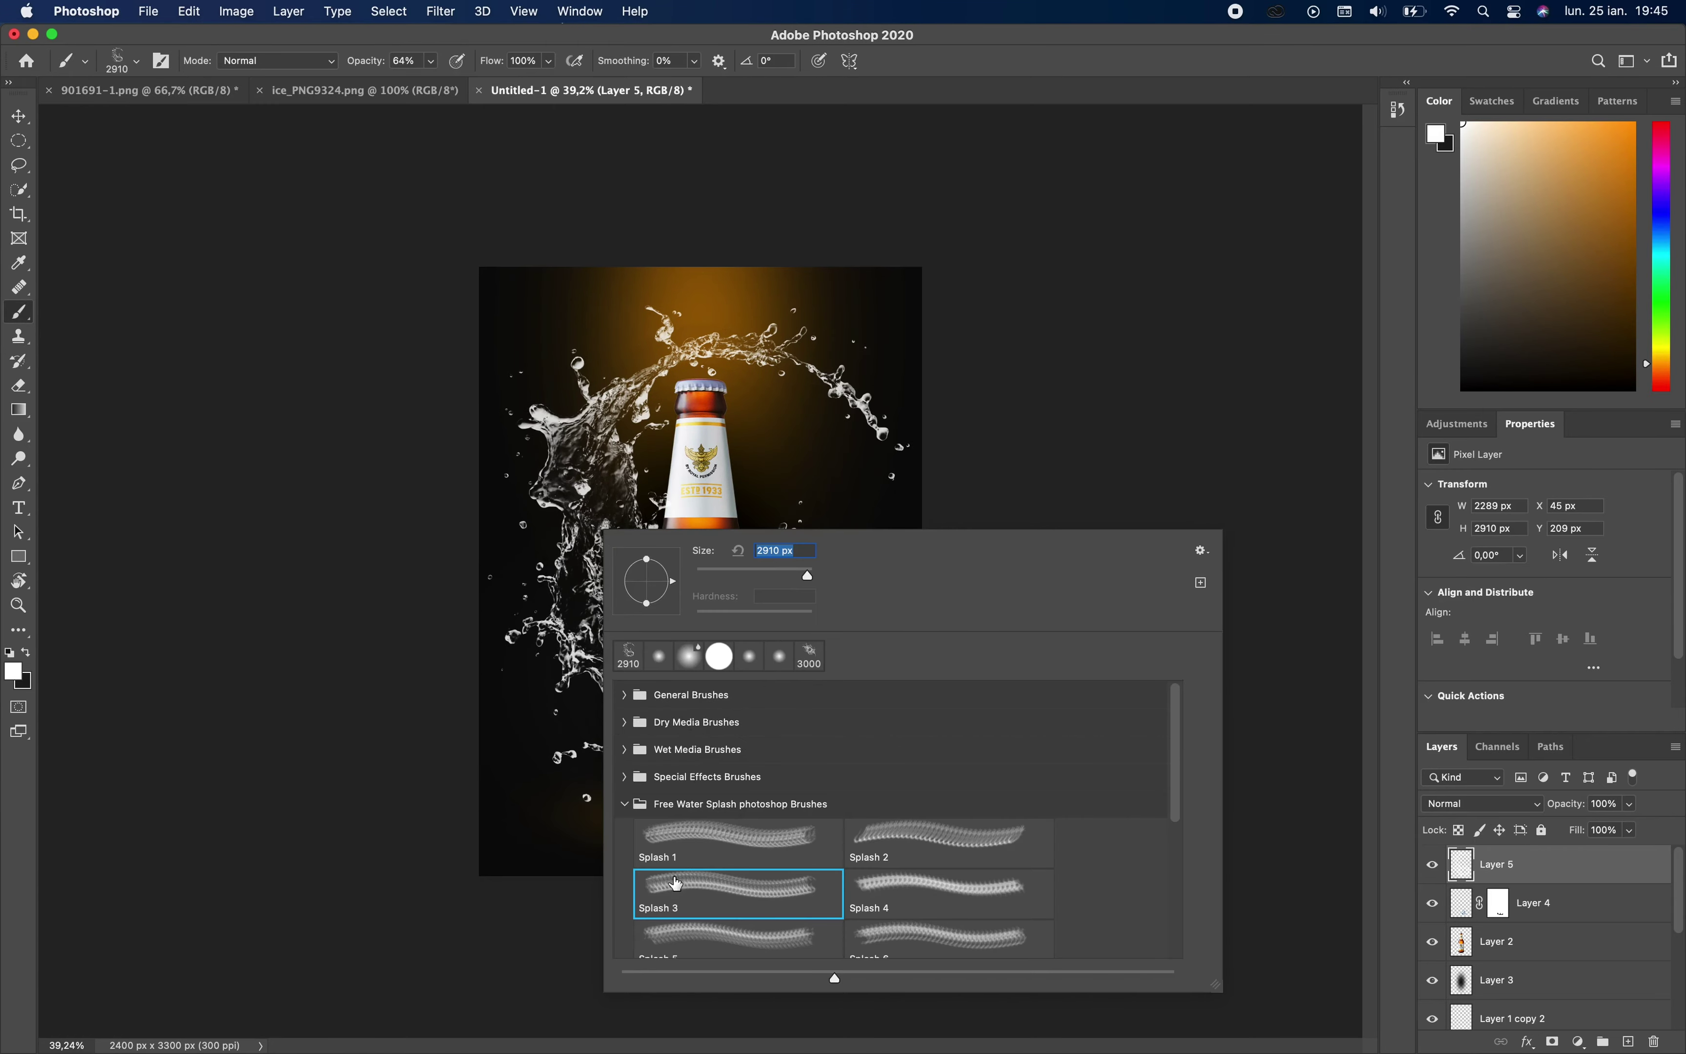
{"action": "left_click", "coordinate": [700, 955]}
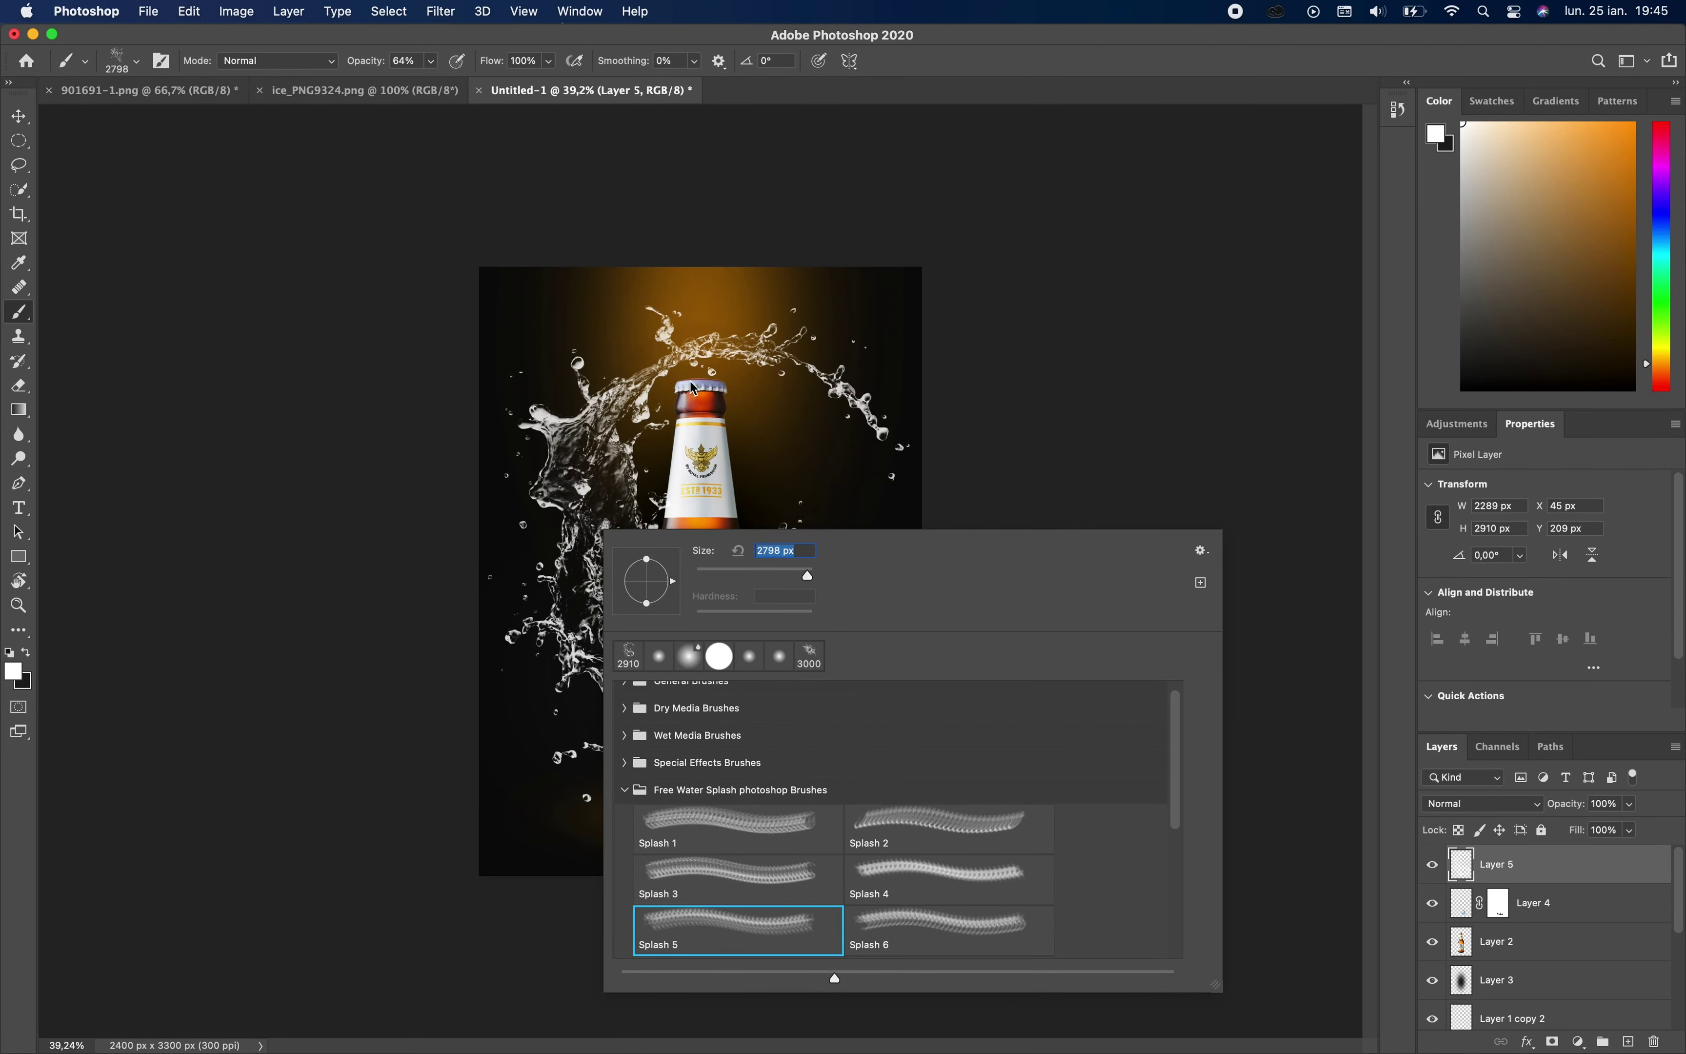
{"action": "key", "text": "Return"}
{"action": "key", "text": "2"}
{"action": "key", "text": "1"}
{"action": "left_click", "coordinate": [738, 648]}
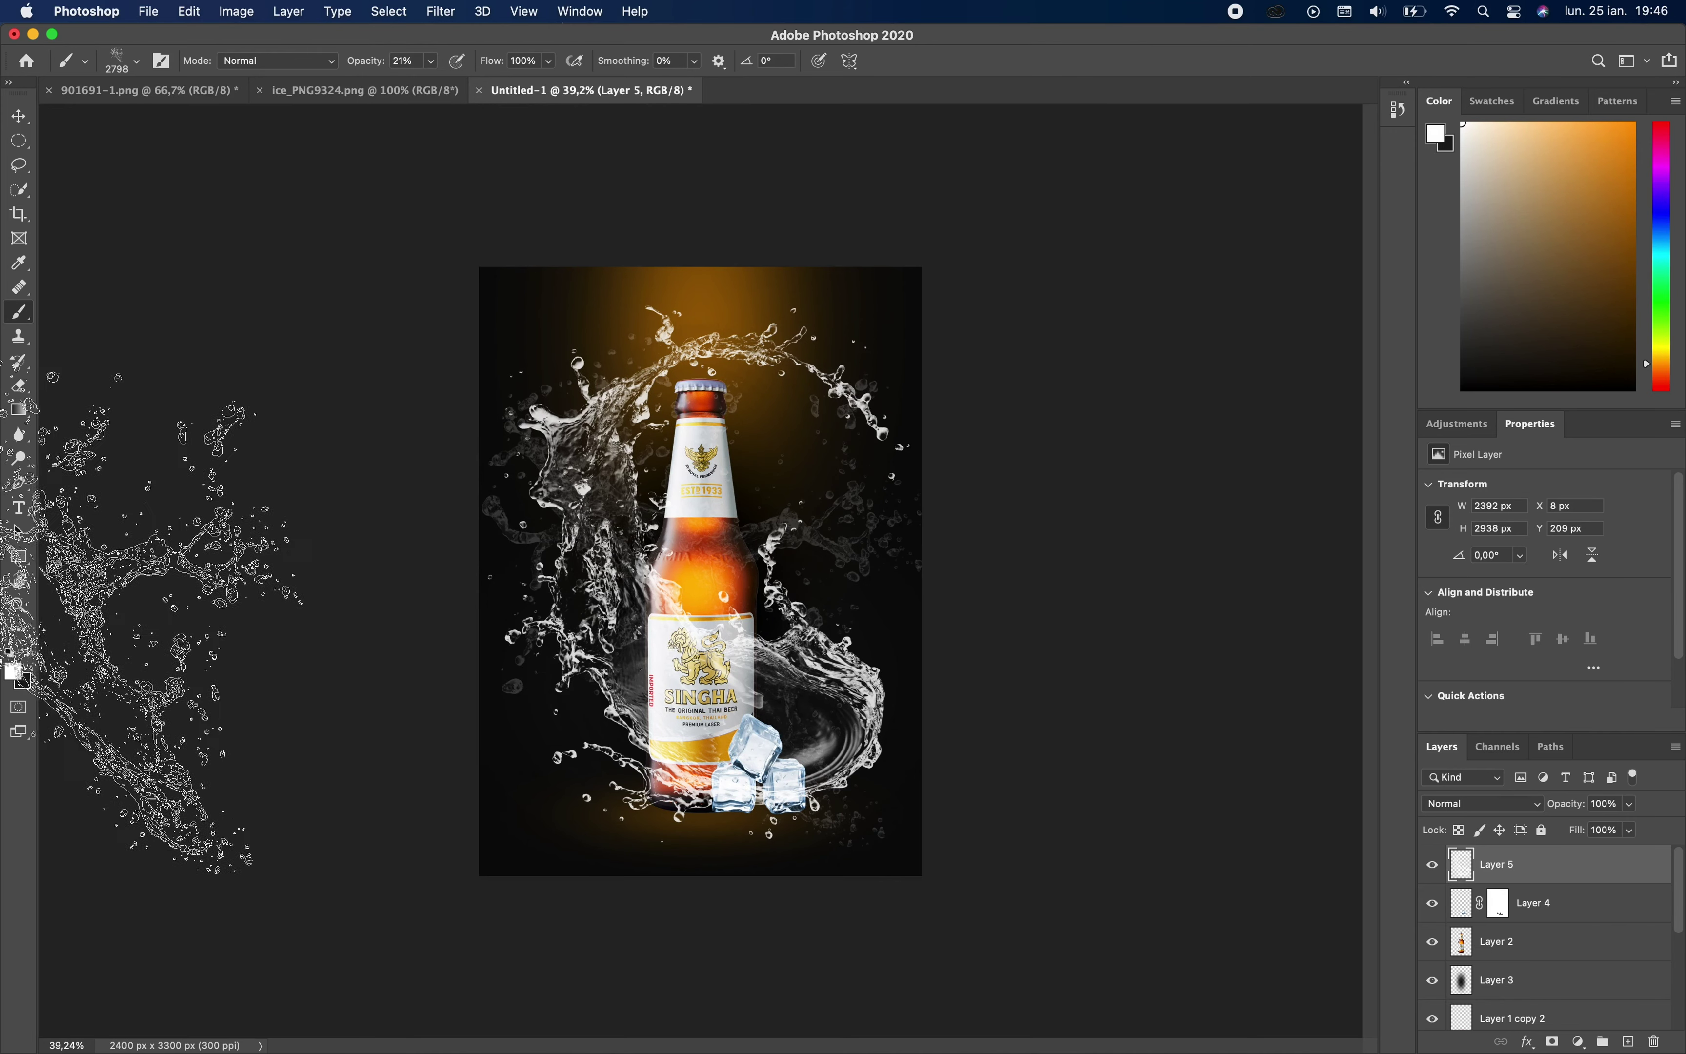
{"action": "key", "text": "super+z"}
- Add a new layer above the splash layer, then undo it
{"action": "left_click", "coordinate": [21, 116]}
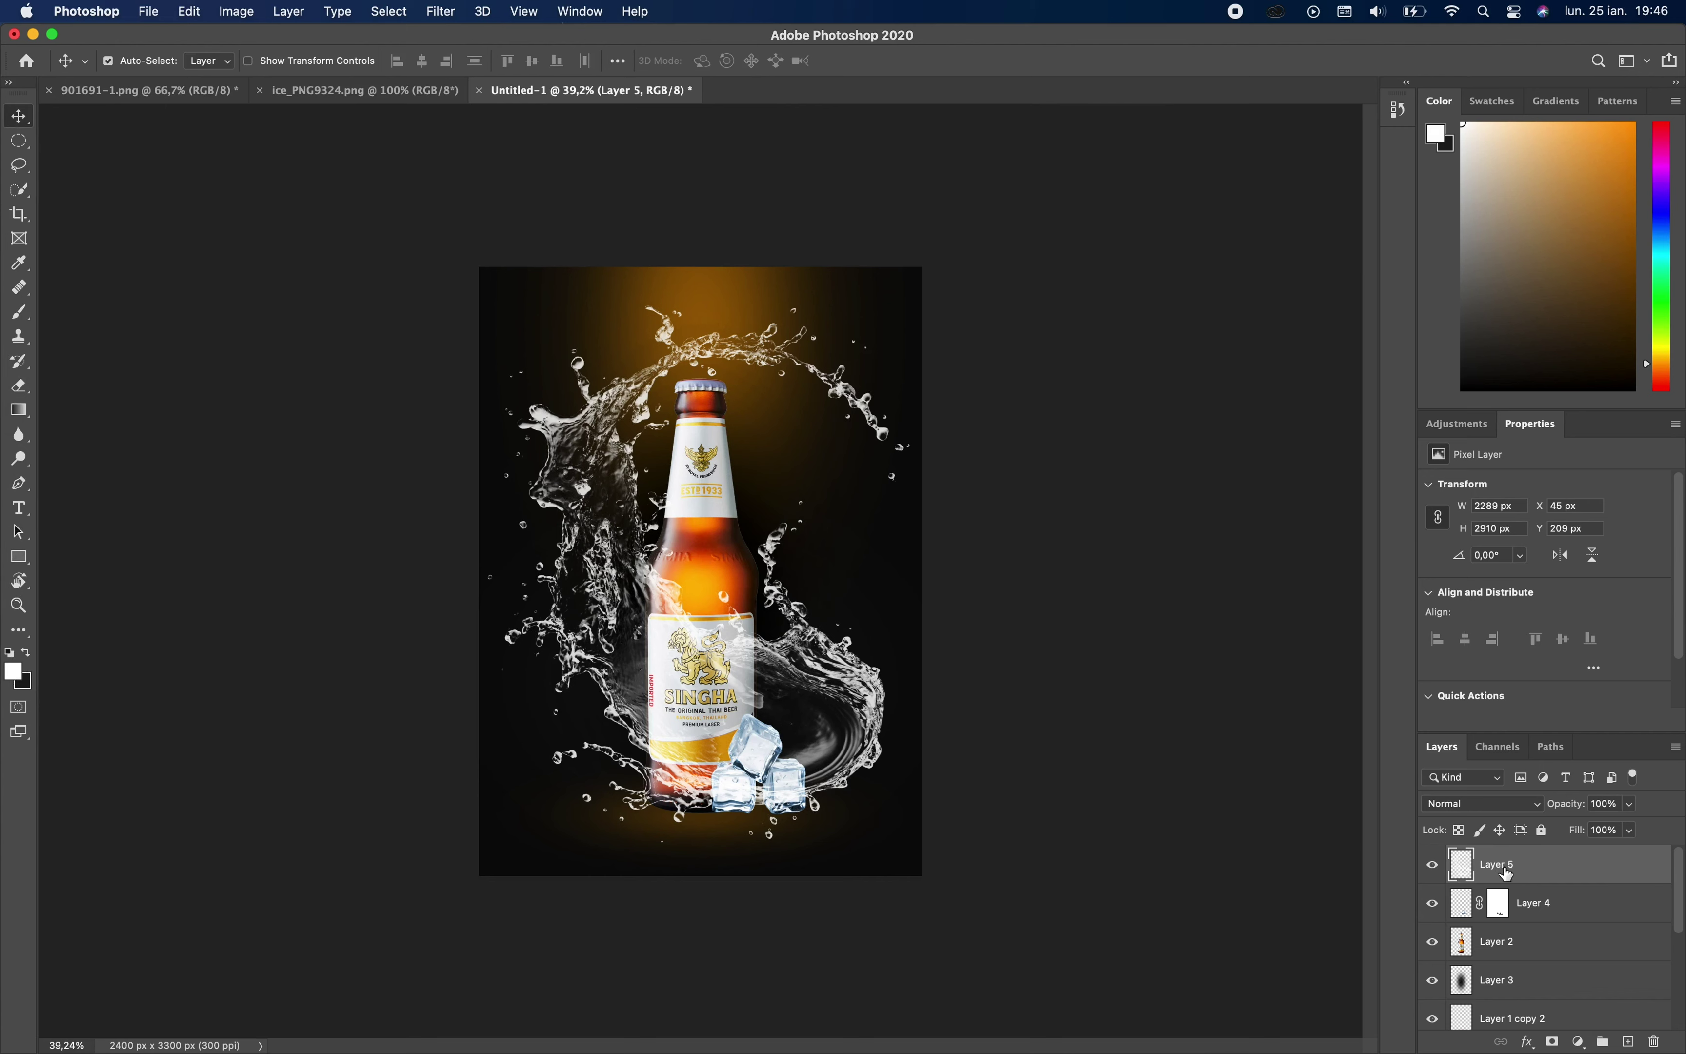
{"action": "left_click", "coordinate": [1631, 1039]}
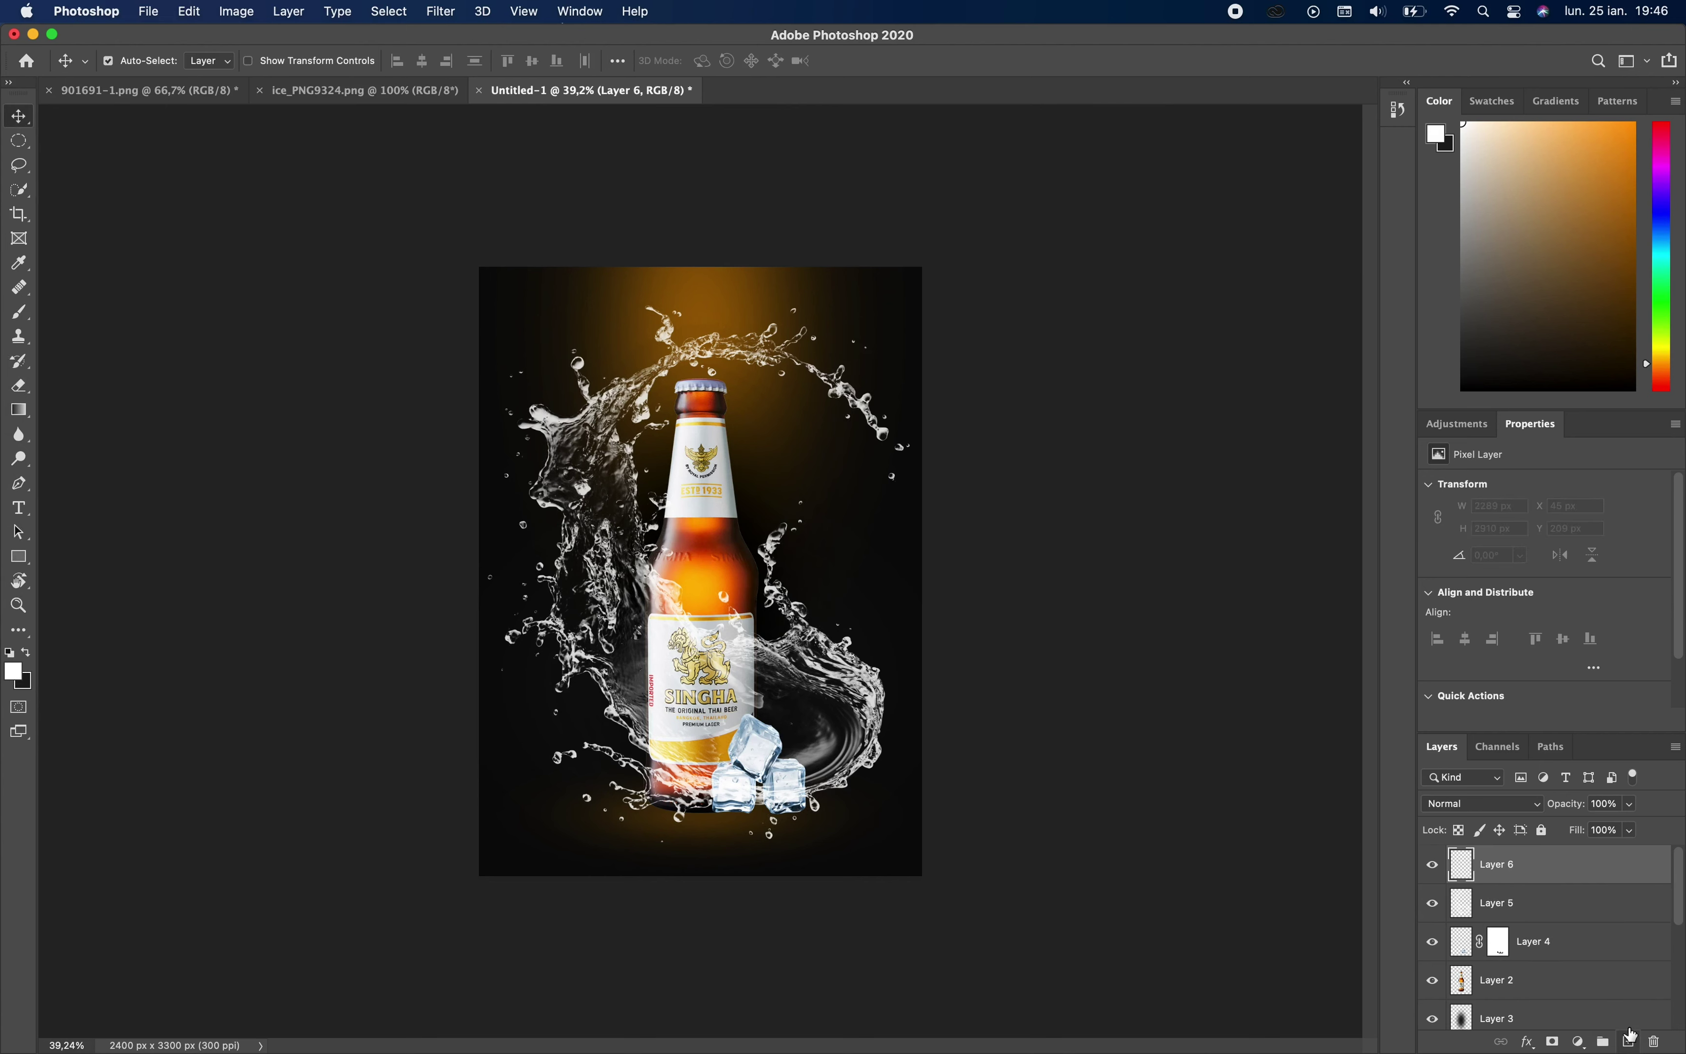
{"action": "key", "text": "super+z"}
- Add a mask to the splash layer and set a 100 px Soft Round brush at 100% opacity
{"action": "left_click", "coordinate": [1554, 1042]}
{"action": "scroll", "coordinate": [725, 631], "scroll_direction": "up", "scroll_amount": 10}
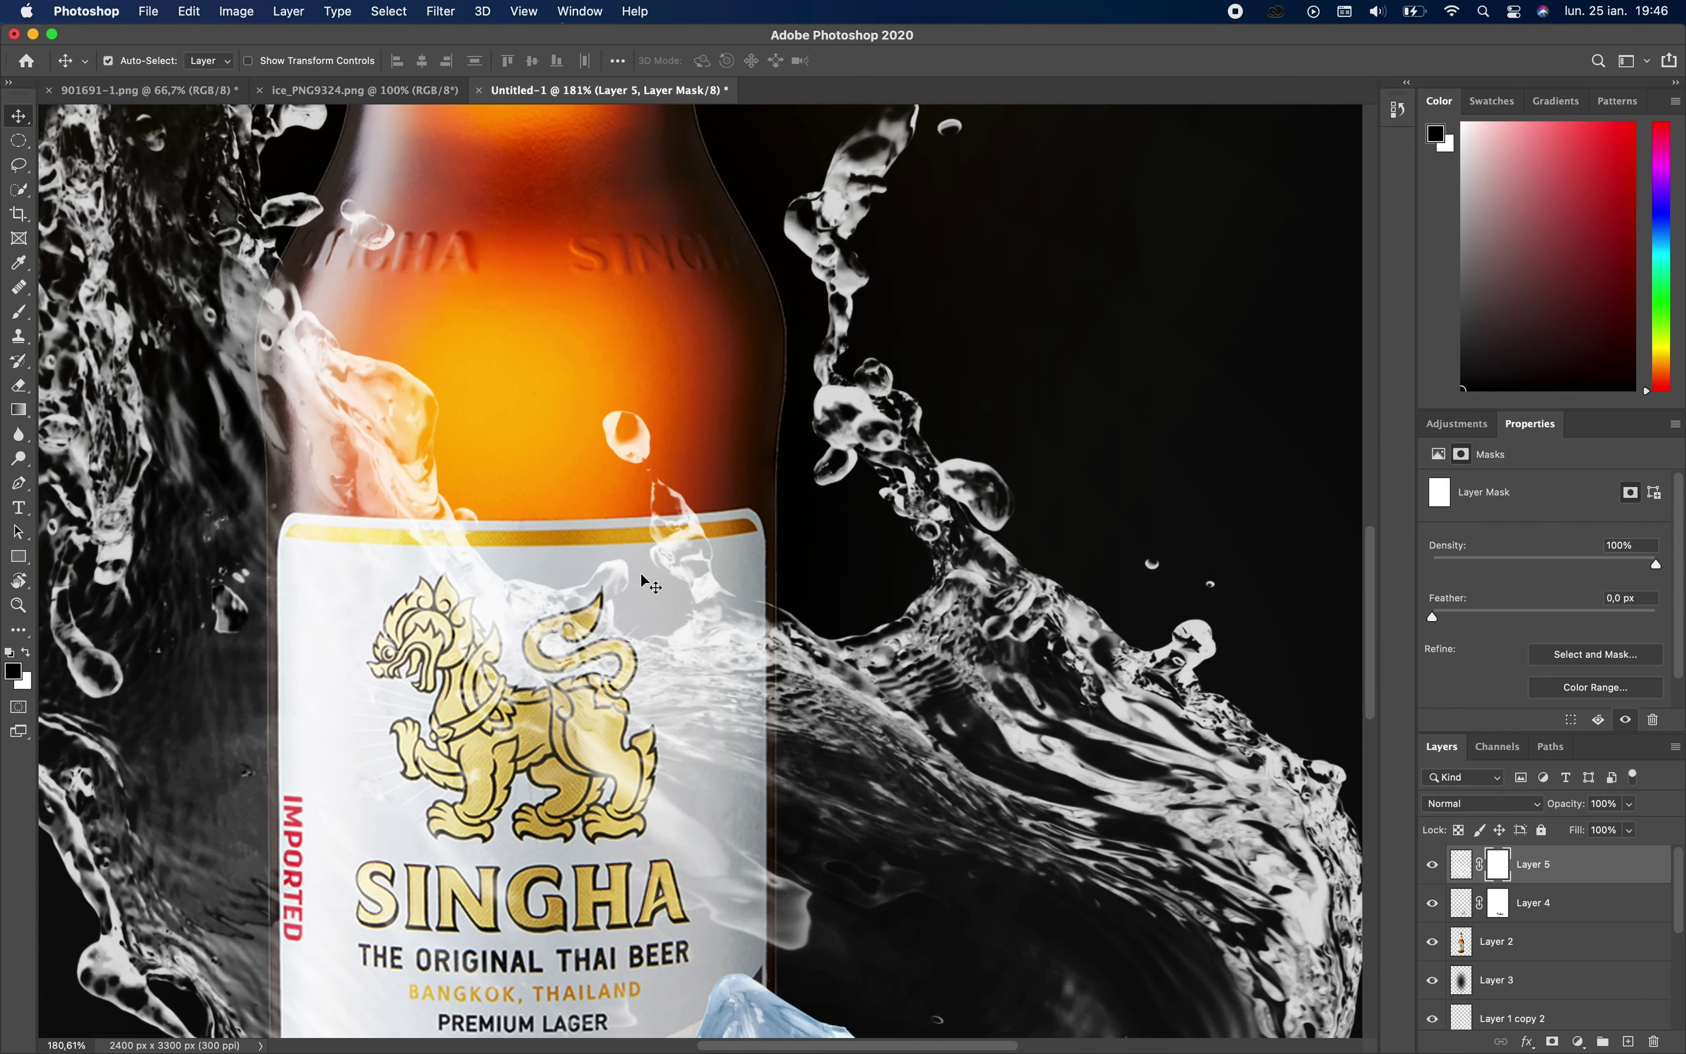
{"action": "left_click", "coordinate": [21, 322]}
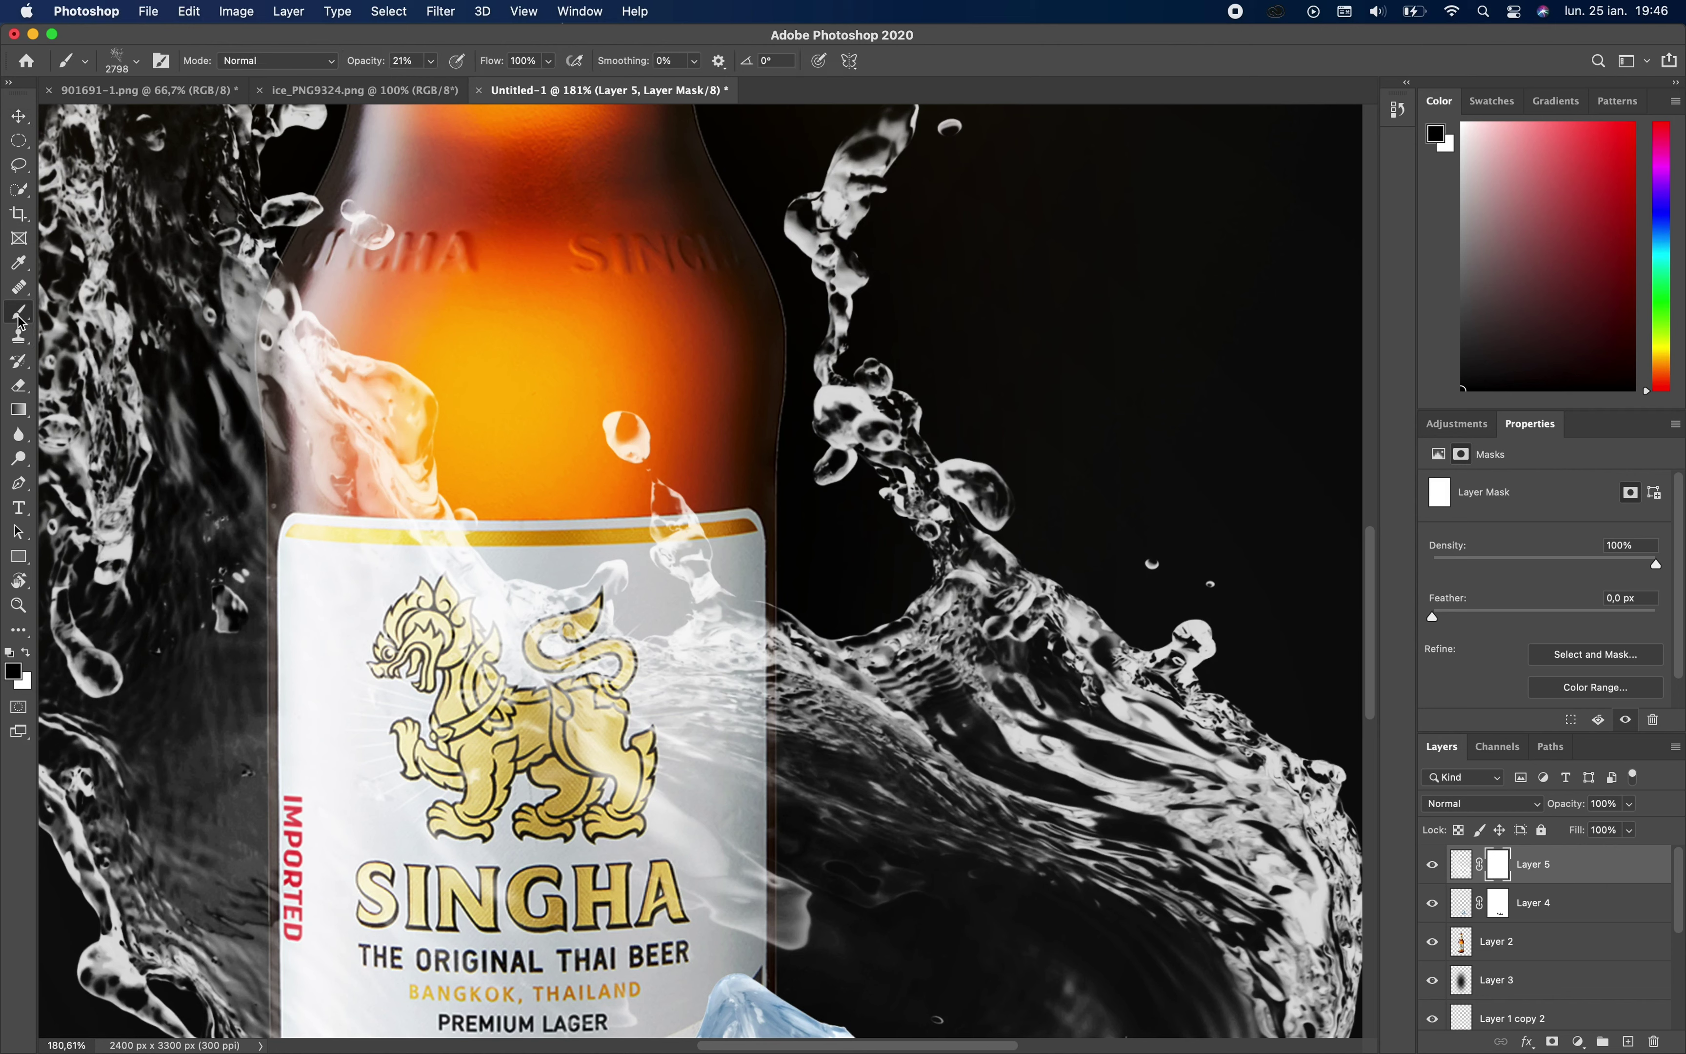
{"action": "right_click", "coordinate": [661, 665]}
{"action": "left_click_drag", "start_coordinate": [812, 636], "coordinate": [800, 636]}
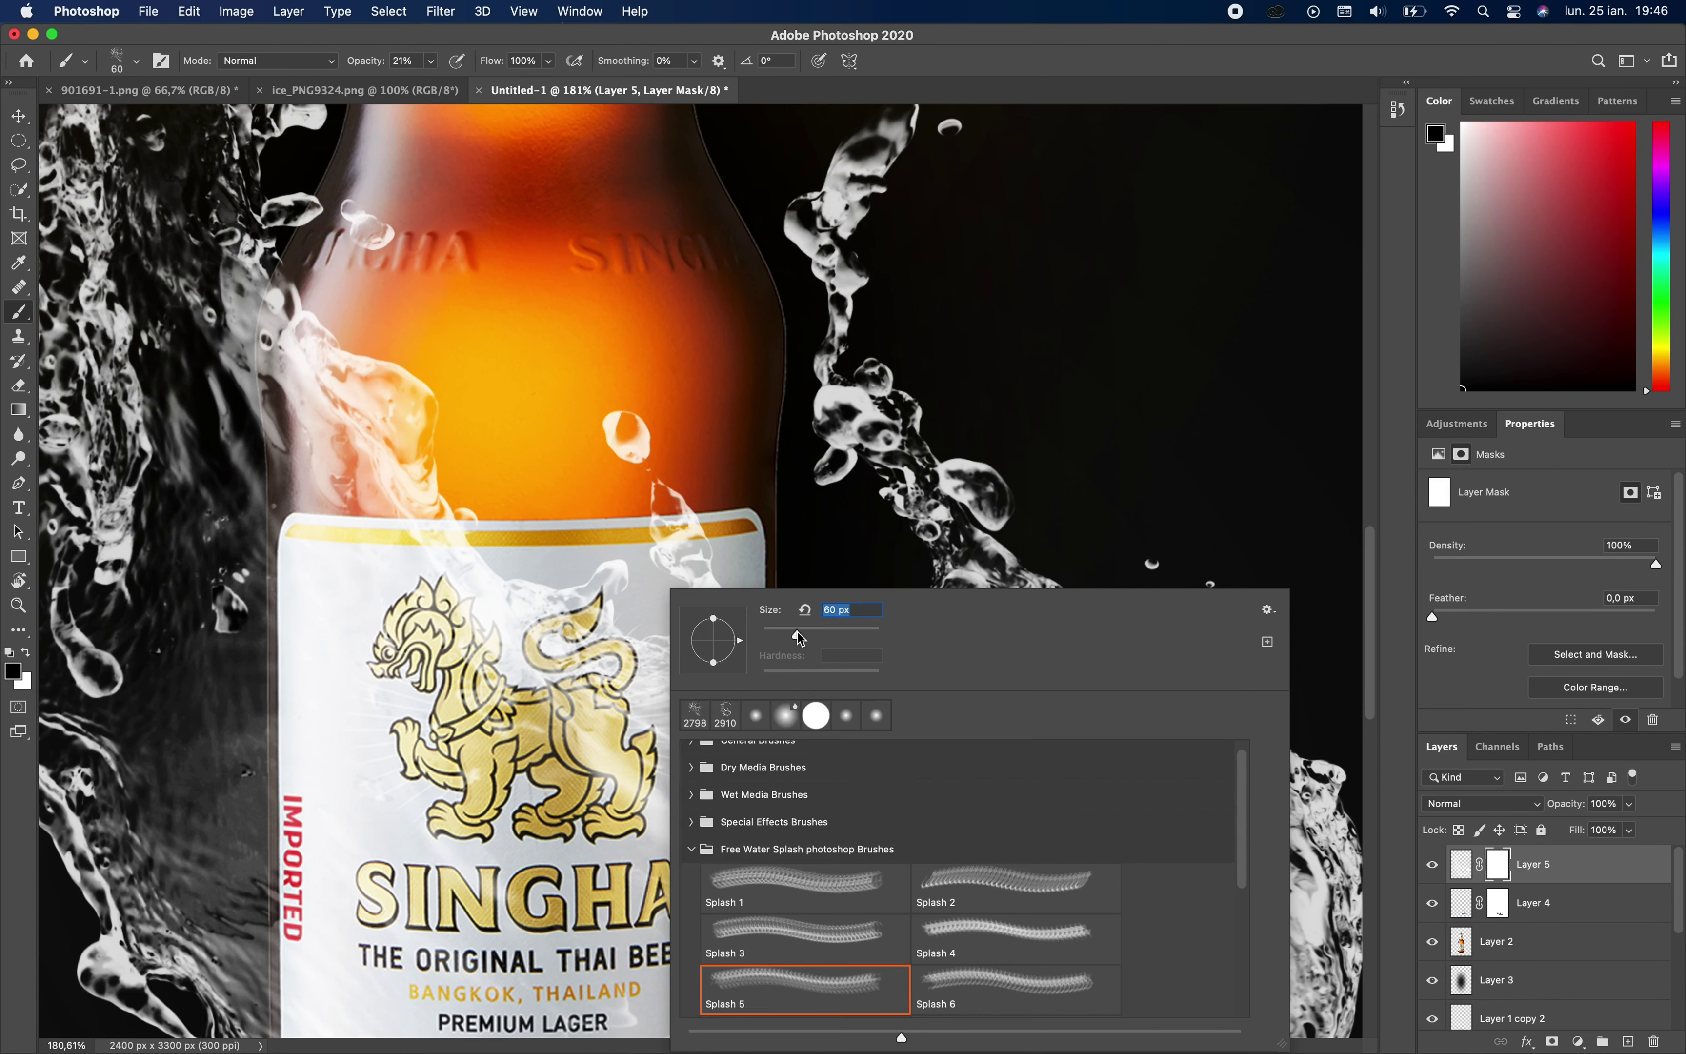
{"action": "left_click", "coordinate": [695, 849]}
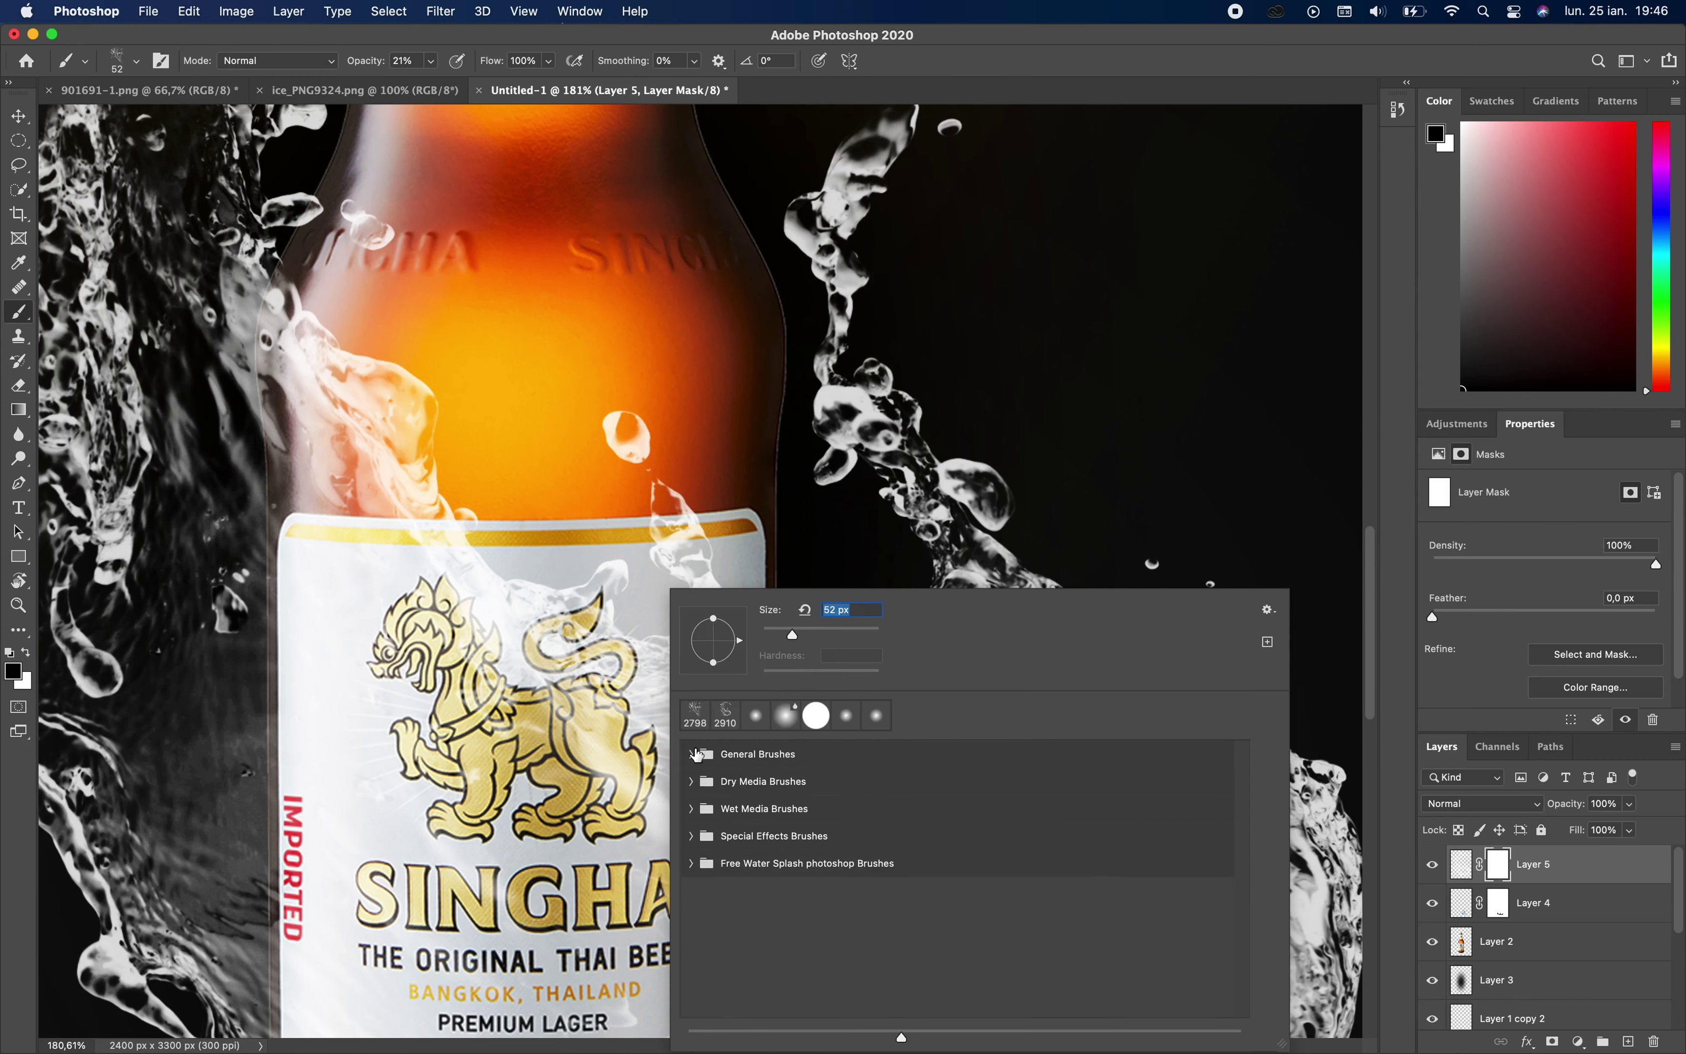
{"action": "left_click", "coordinate": [691, 753]}
{"action": "left_click", "coordinate": [801, 786]}
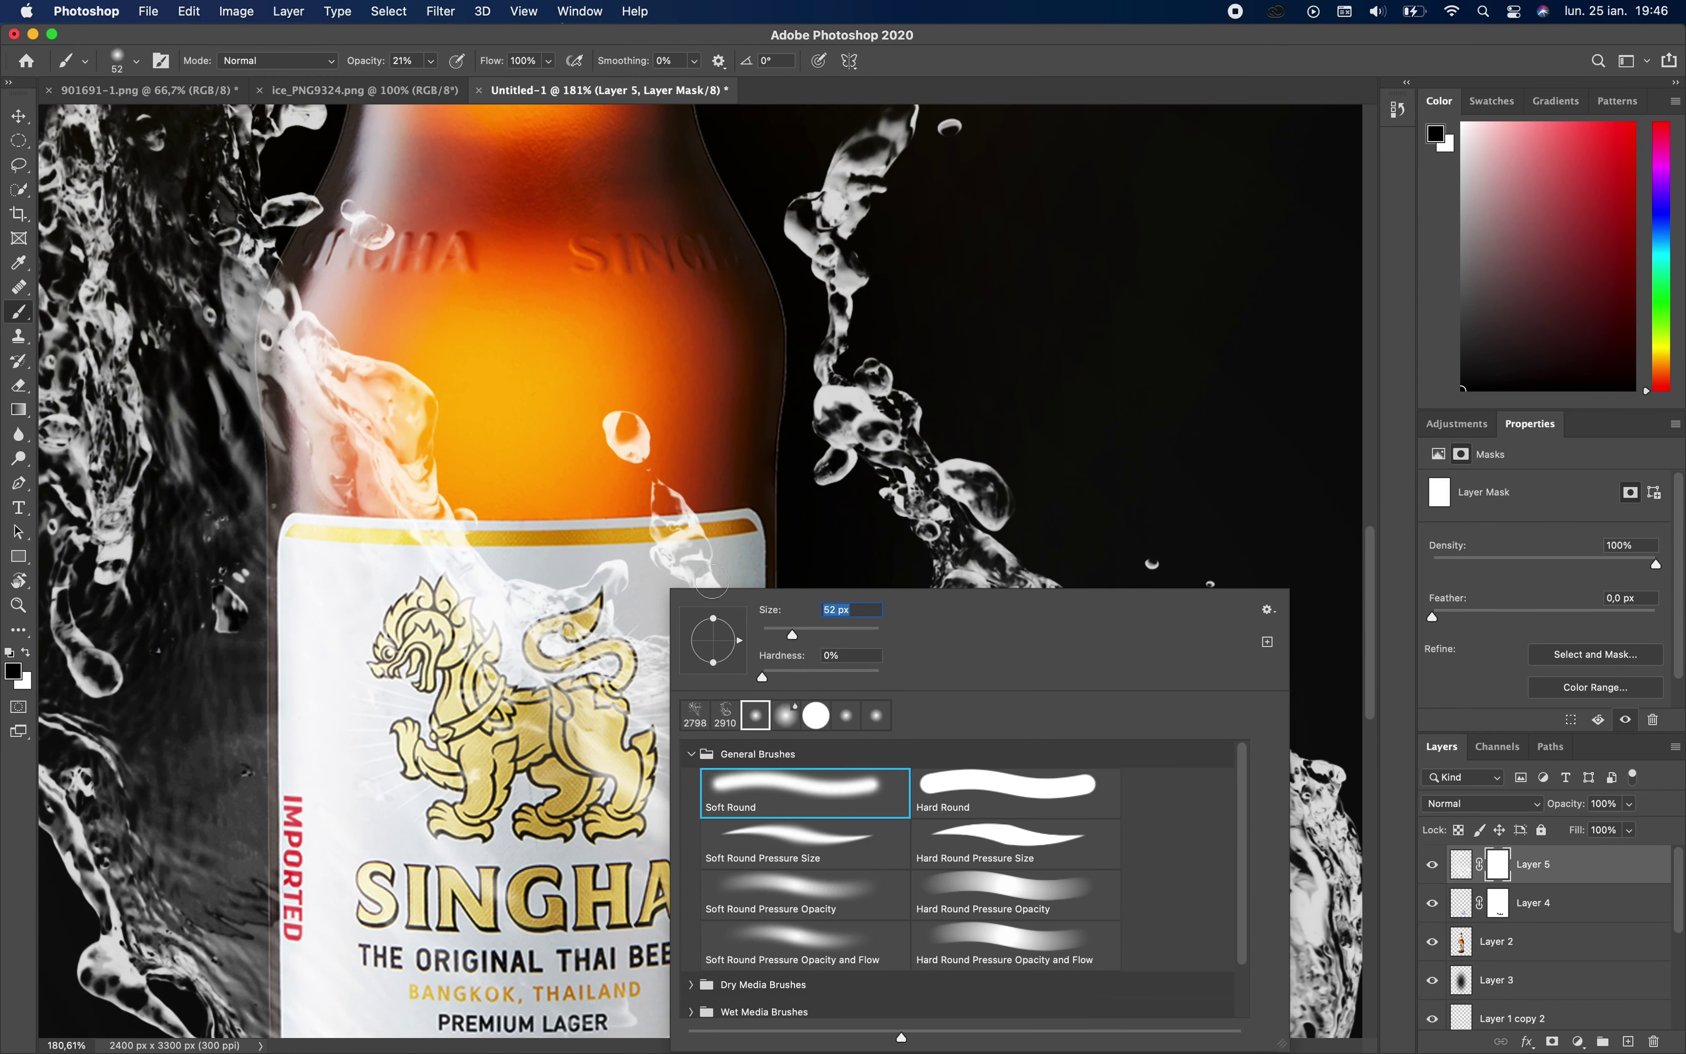
{"action": "right_click", "coordinate": [617, 409]}
{"action": "left_click", "coordinate": [779, 454]}
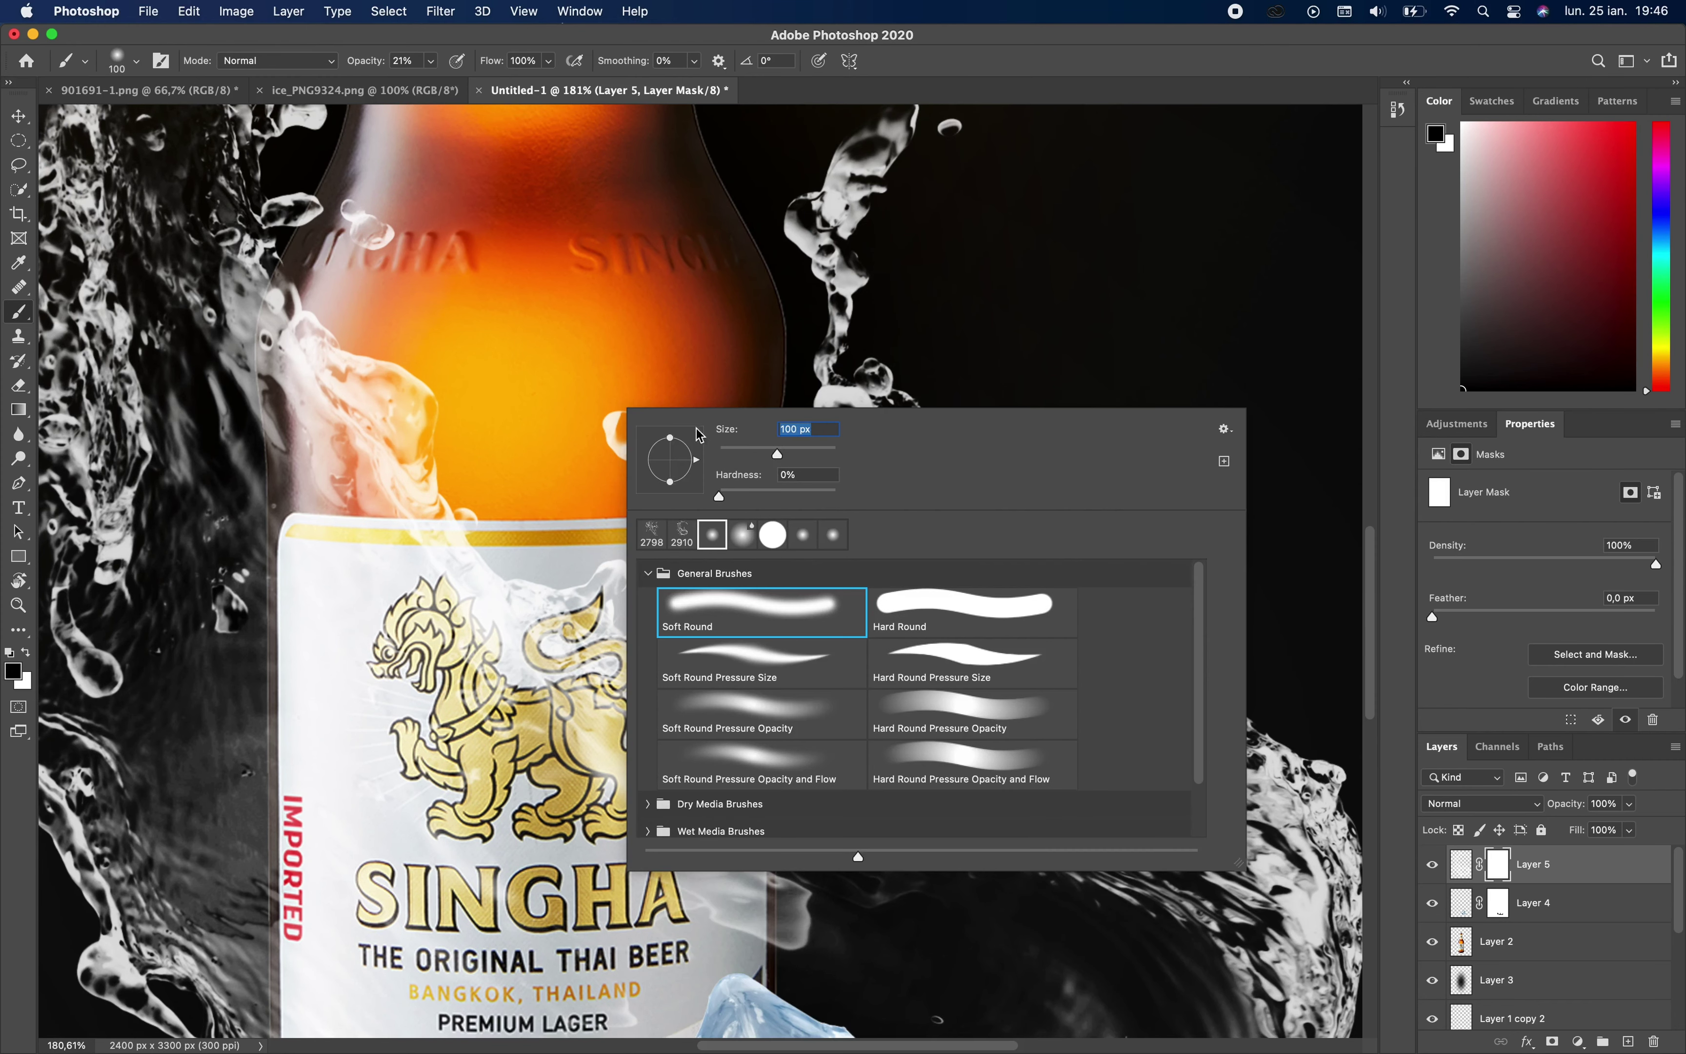
{"action": "left_click", "coordinate": [596, 377]}
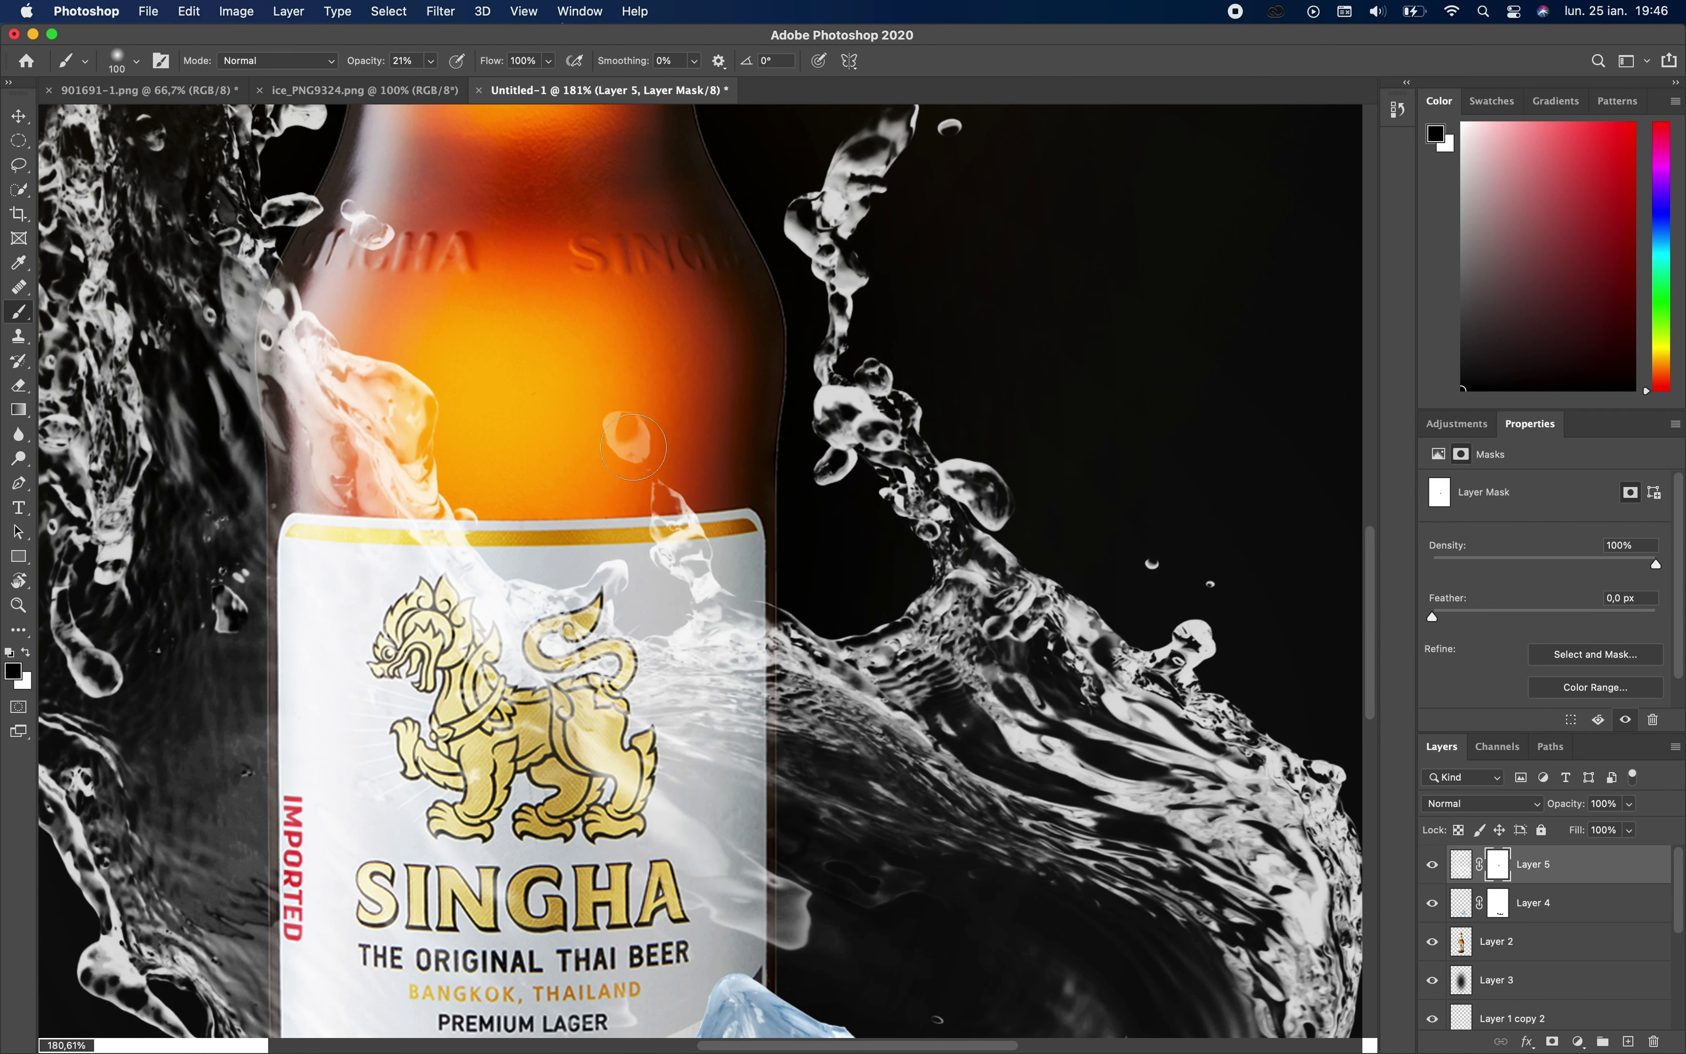
{"action": "left_click_drag", "start_coordinate": [430, 60], "coordinate": [543, 106]}
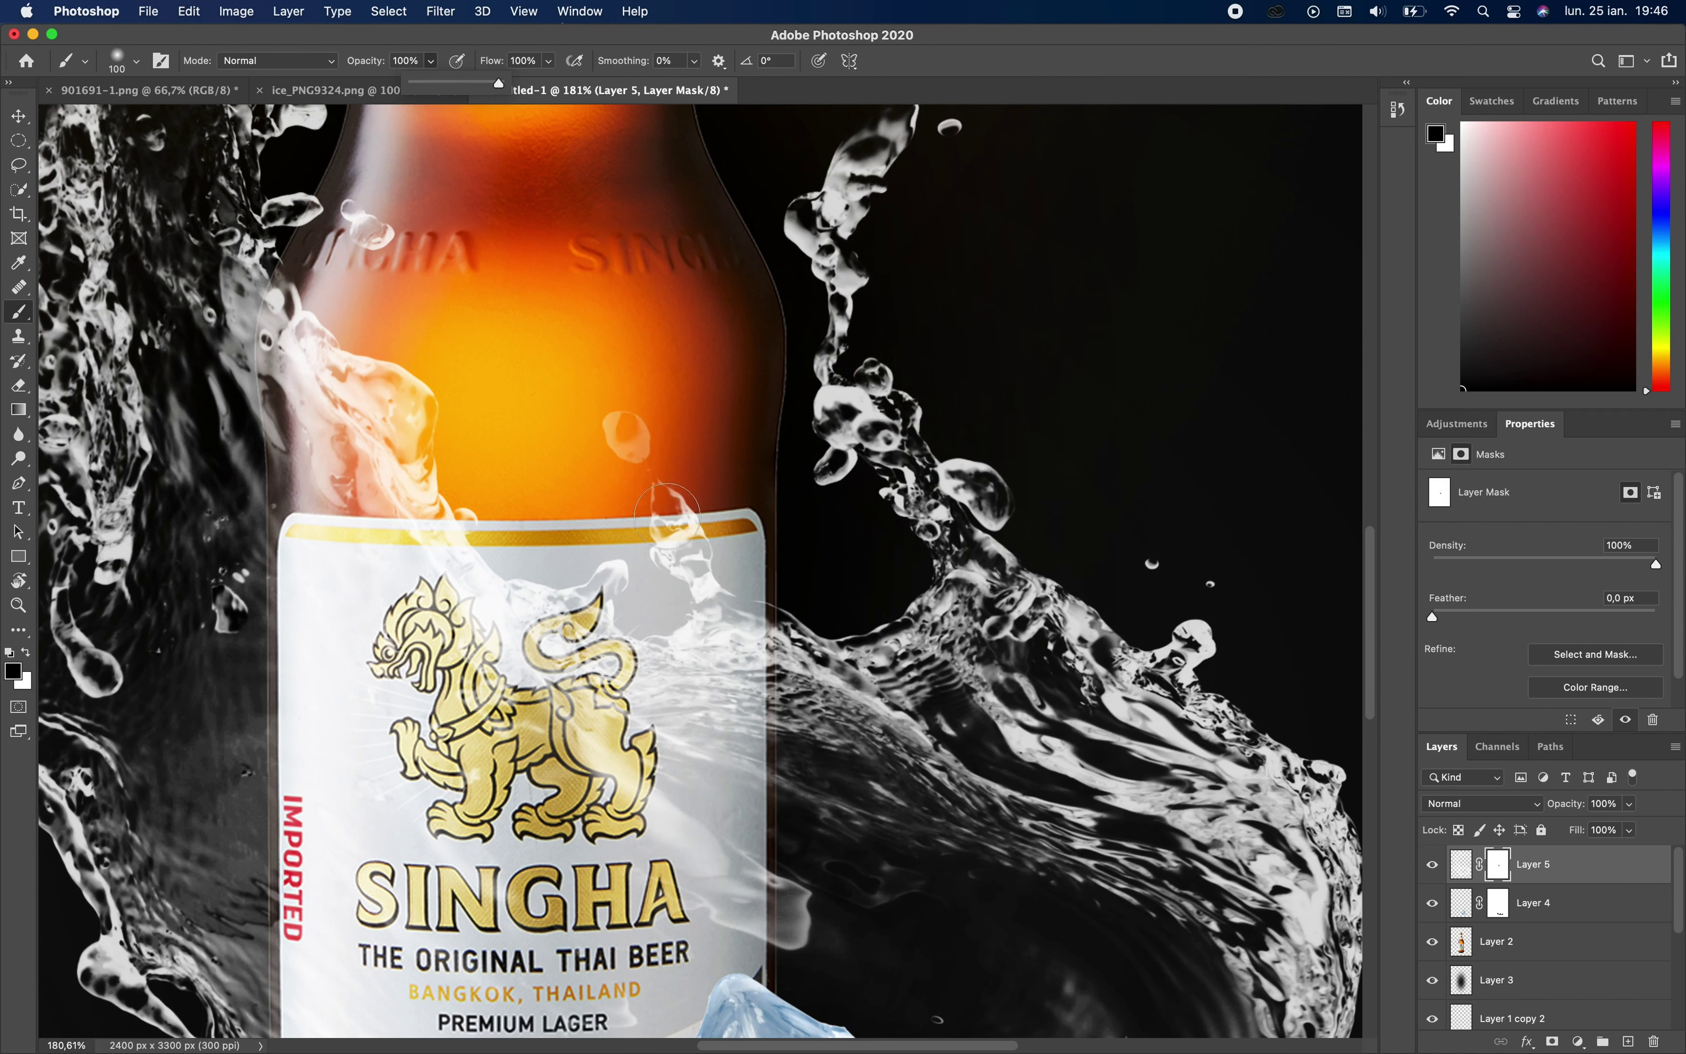
- Mask out the splash covering the label's right side
{"action": "mouse_move", "coordinate": [669, 516]}
{"action": "left_mouse_down"}
{"action": "mouse_move", "coordinate": [726, 752]}
{"action": "mouse_move", "coordinate": [713, 632]}
{"action": "left_mouse_up"}
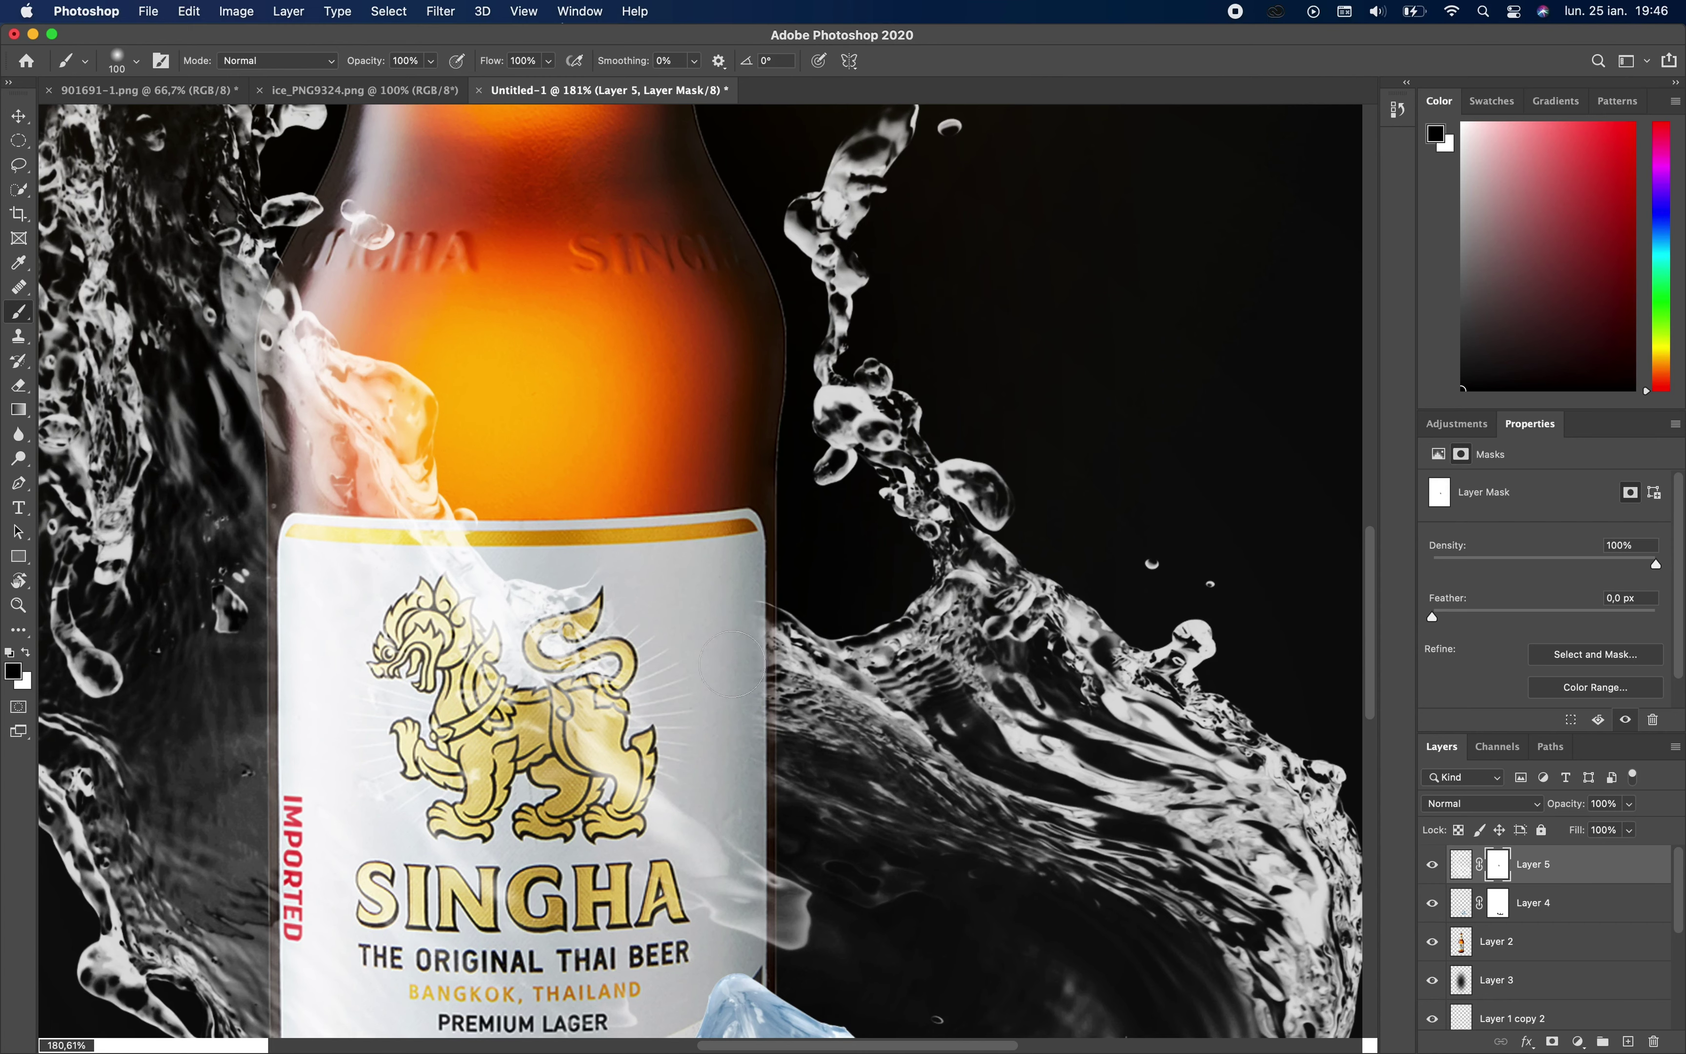
{"action": "scroll", "coordinate": [726, 697], "scroll_direction": "up", "scroll_amount": 3}
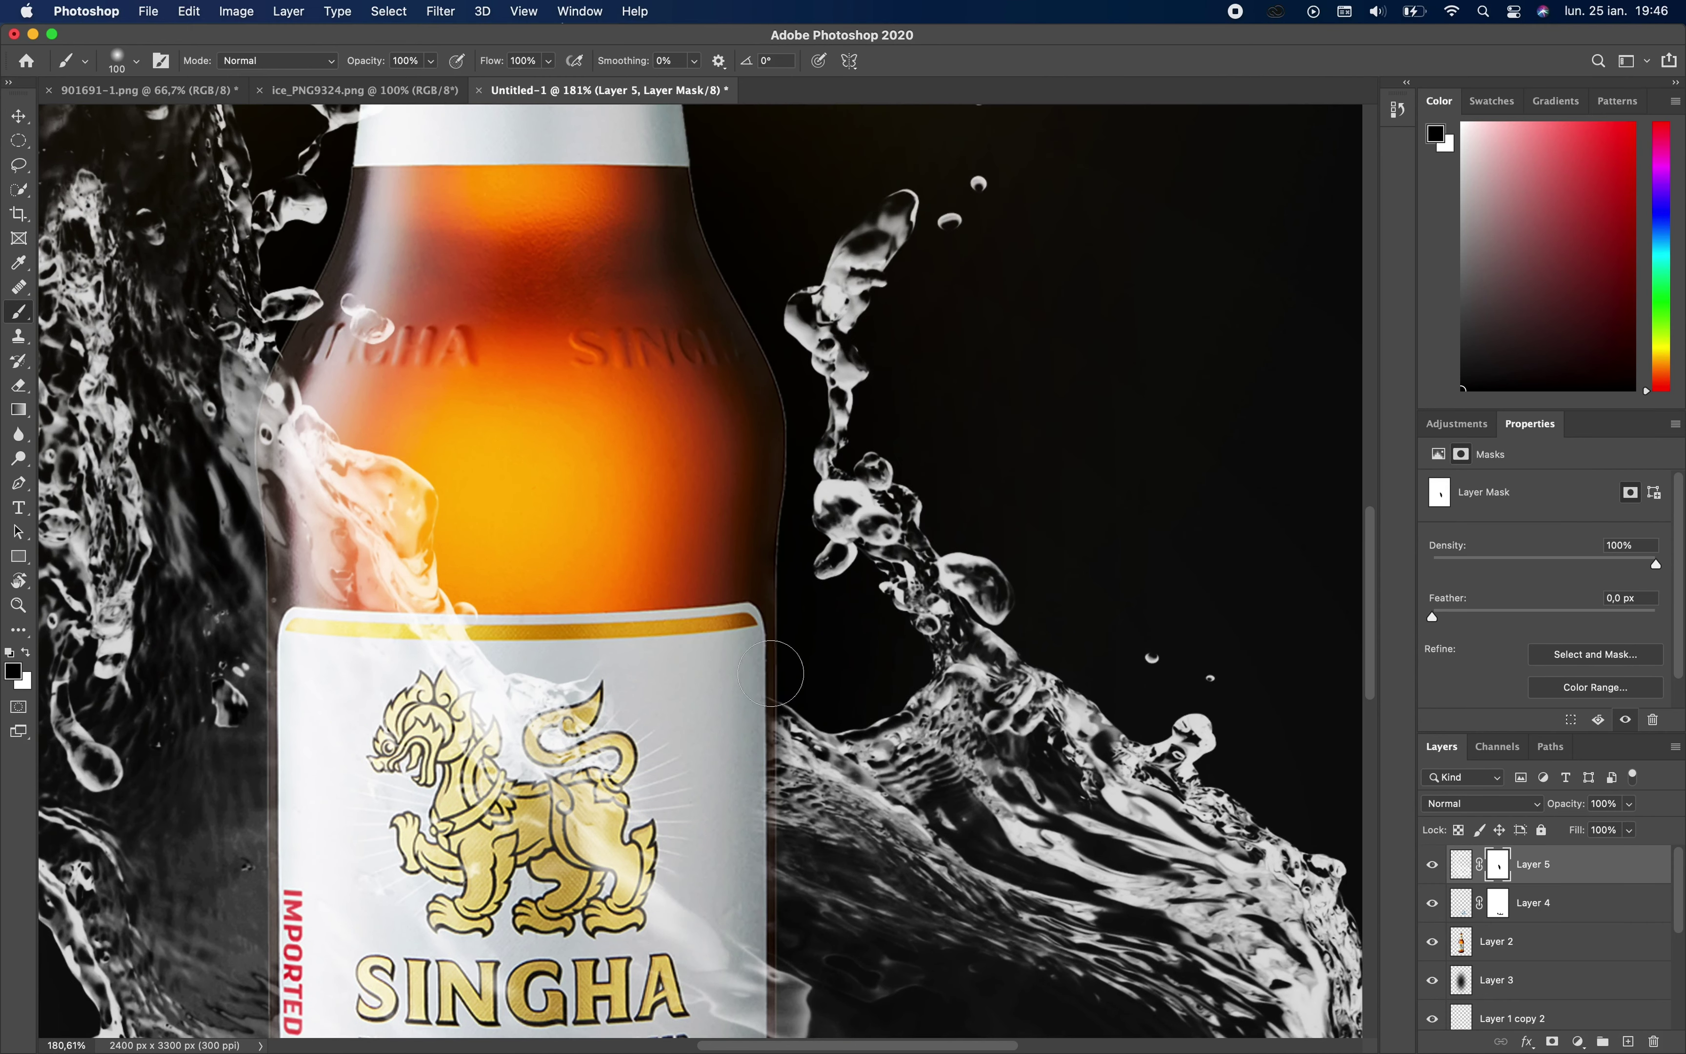
{"action": "scroll", "coordinate": [770, 628], "scroll_direction": "down", "scroll_amount": 5}
{"action": "scroll", "coordinate": [770, 577], "scroll_direction": "up", "scroll_amount": 5}
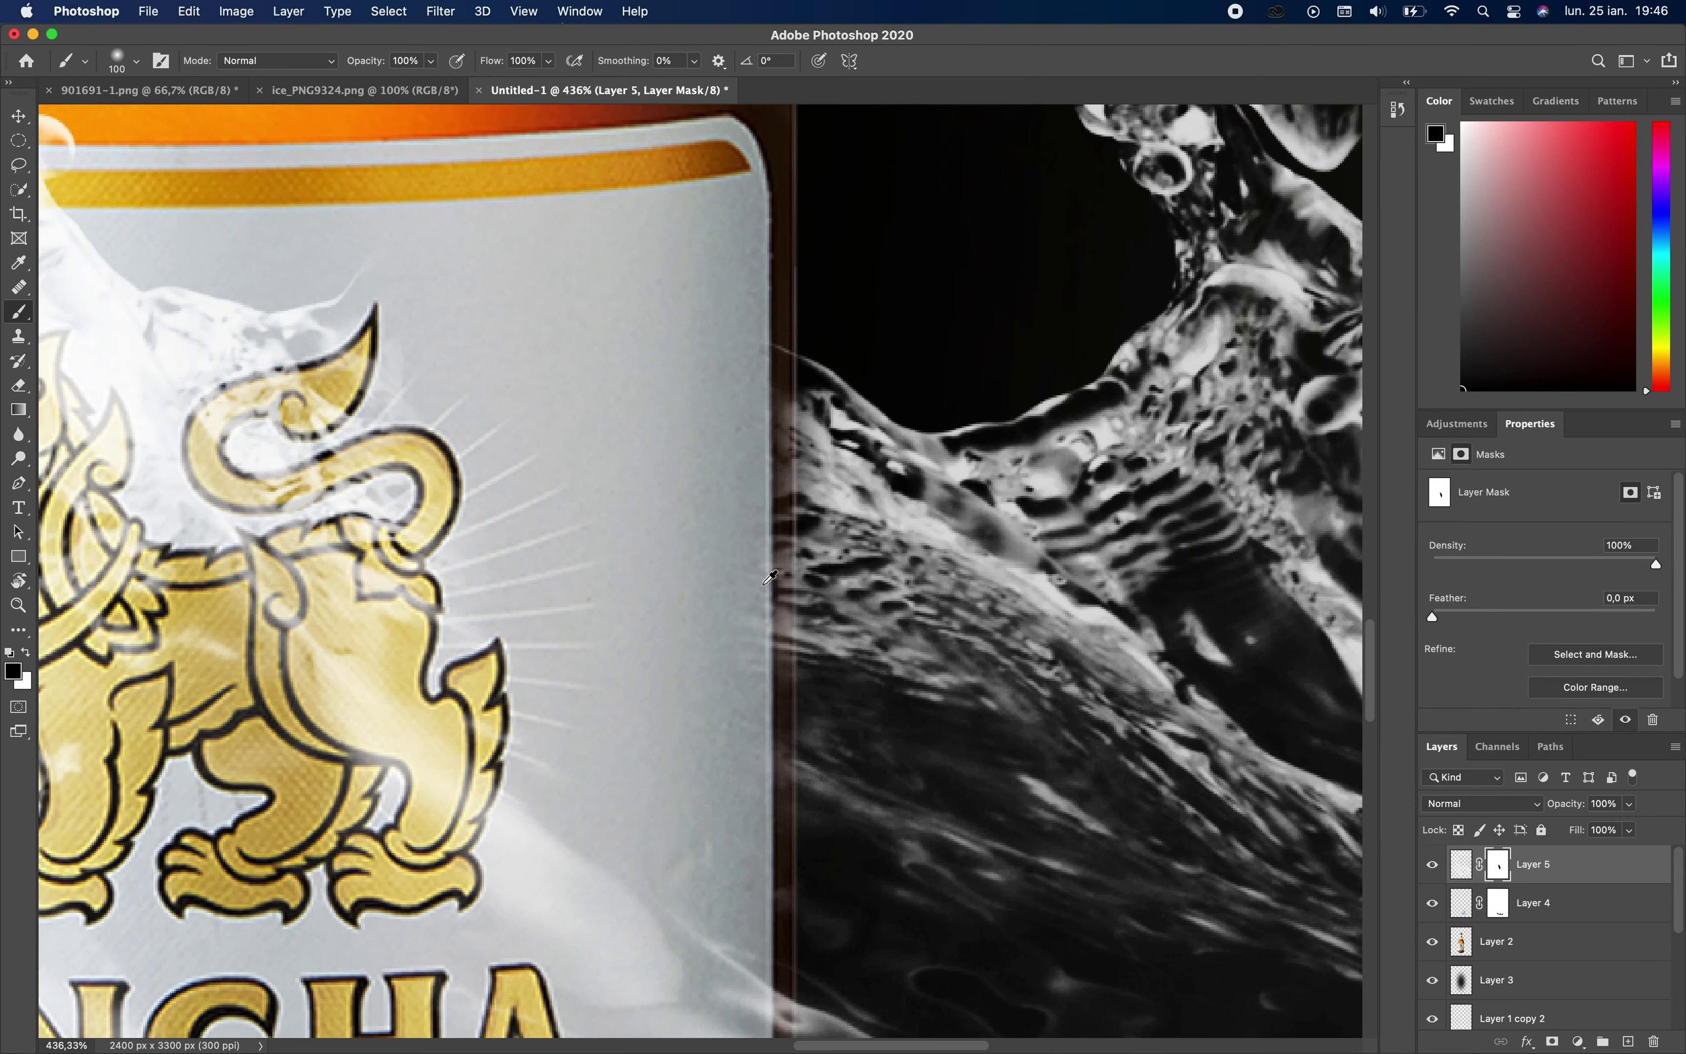
{"action": "scroll", "coordinate": [770, 577], "scroll_direction": "up", "scroll_amount": 1}
- Mask the splash along the bottle's right edge with a Hard Round brush, resized to 60 px
{"action": "right_click", "coordinate": [662, 587]}
{"action": "left_click", "coordinate": [987, 779]}
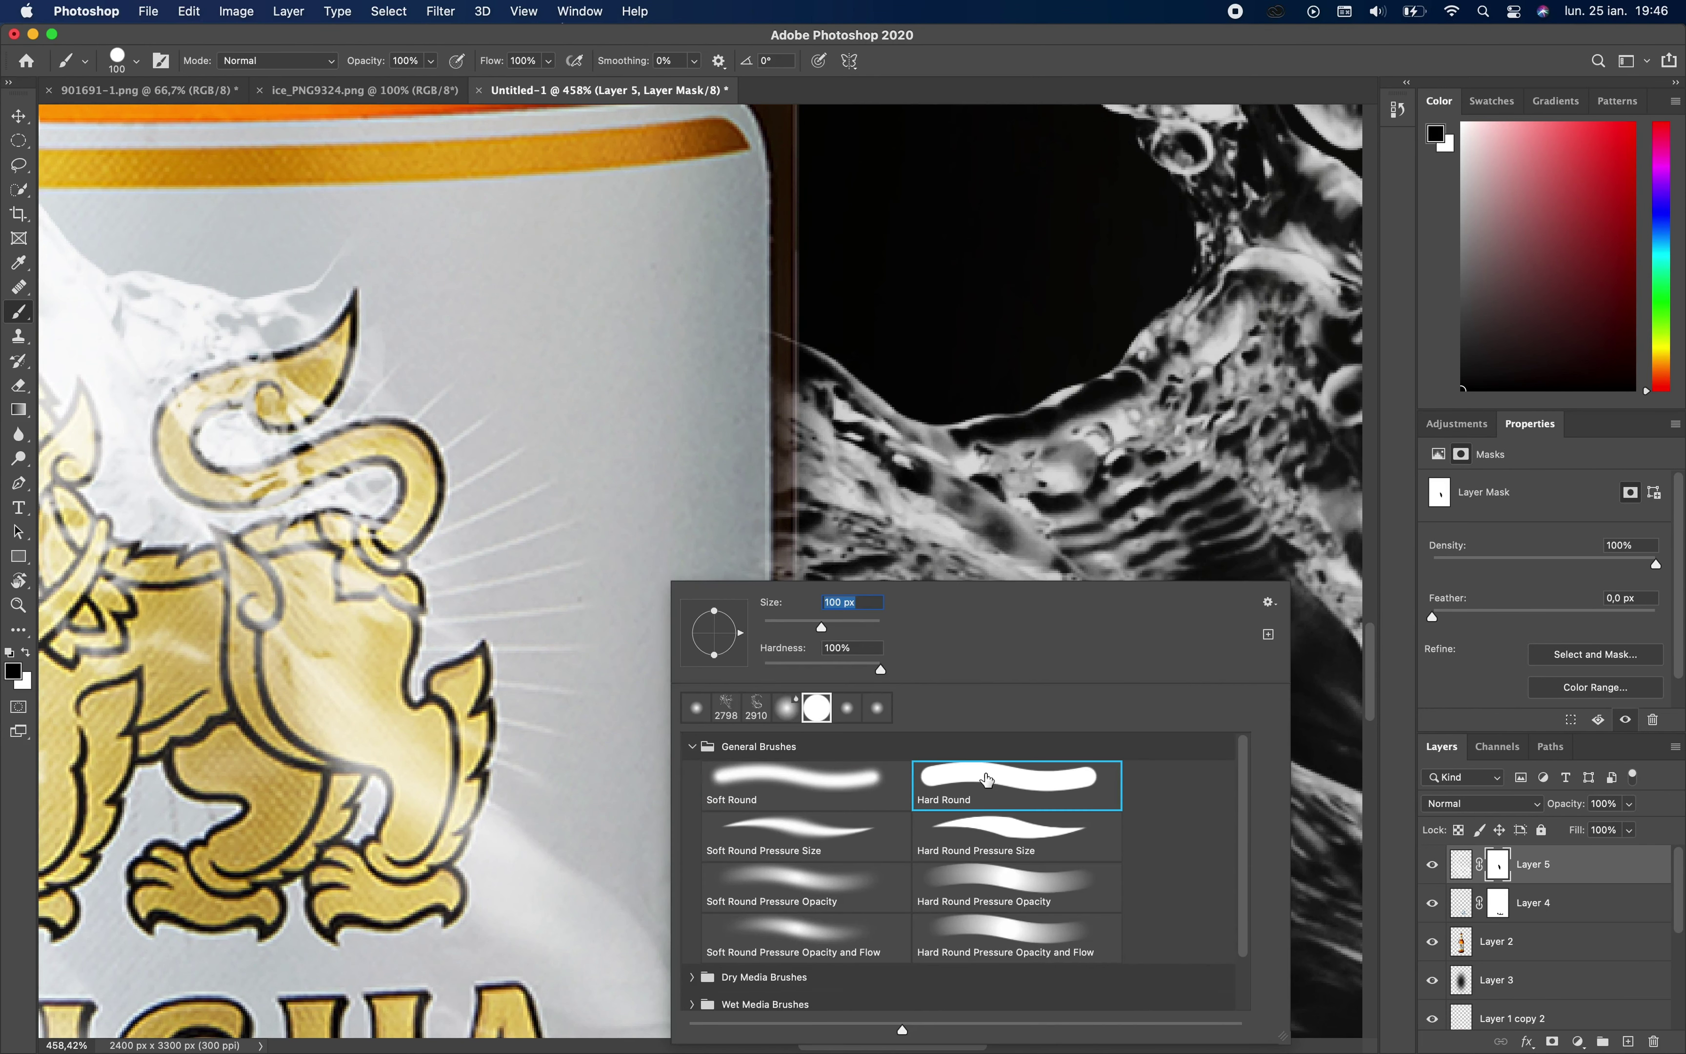
{"action": "left_click", "coordinate": [680, 378]}
{"action": "mouse_move", "coordinate": [680, 378]}
{"action": "left_mouse_down"}
{"action": "mouse_move", "coordinate": [685, 669]}
{"action": "mouse_move", "coordinate": [686, 402]}
{"action": "left_mouse_up"}
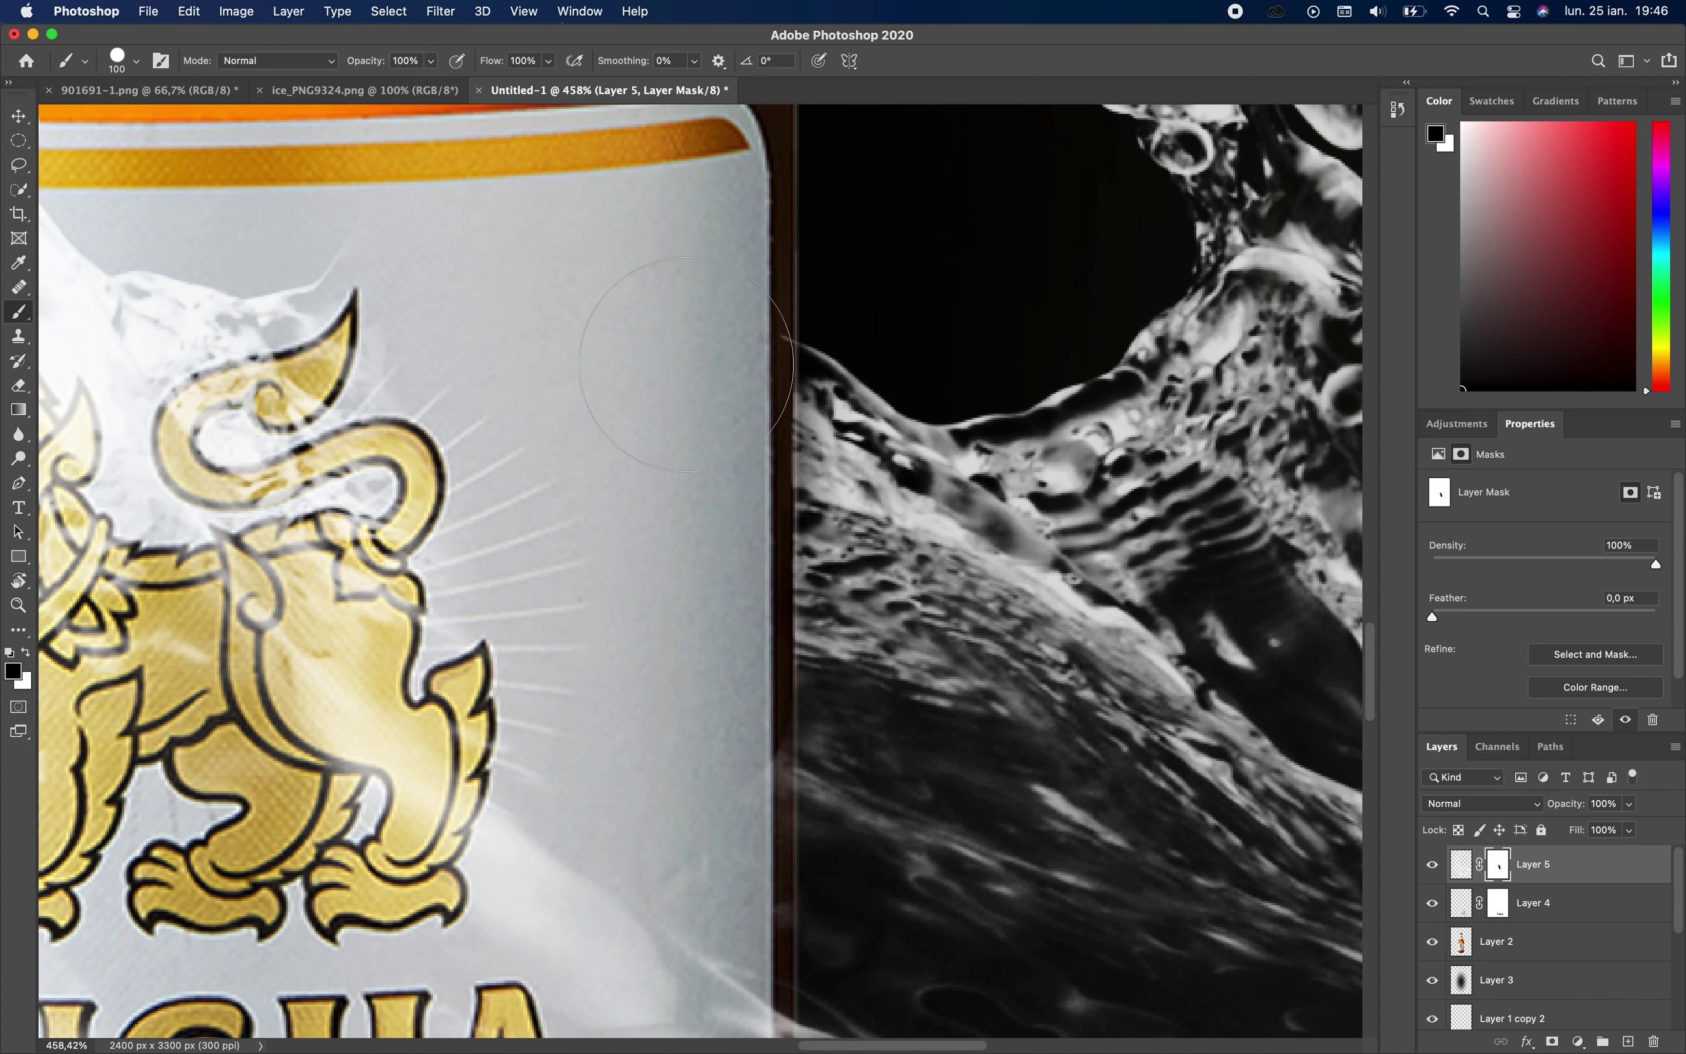
{"action": "left_click_drag", "start_coordinate": [685, 402], "coordinate": [630, 450]}
{"action": "right_click", "coordinate": [630, 451]}
{"action": "type", "text": "60"}
{"action": "key", "text": "Return"}
{"action": "left_click_drag", "start_coordinate": [712, 792], "coordinate": [726, 819]}
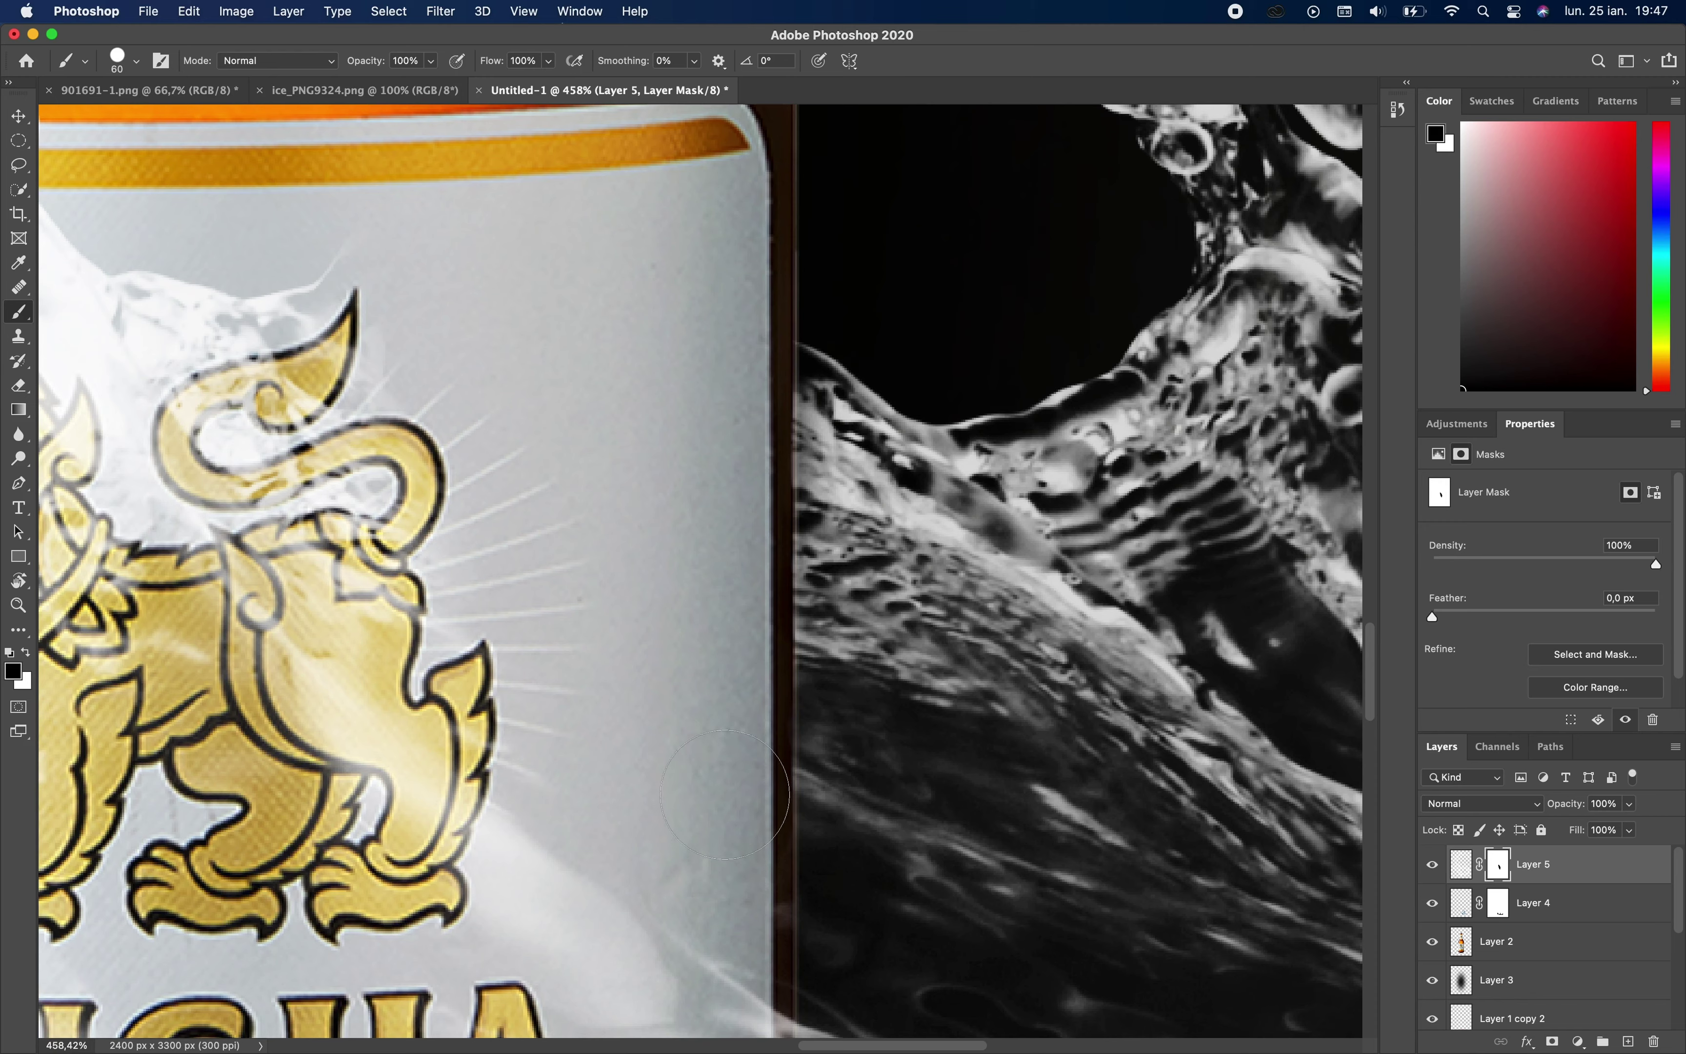
{"action": "left_click", "coordinate": [19, 116]}
- Add a Color Balance adjustment layer and clip it to the Layer 5 splash
{"action": "scroll", "coordinate": [564, 556], "scroll_direction": "down", "scroll_amount": 3}
{"action": "scroll", "coordinate": [565, 556], "scroll_direction": "down", "scroll_amount": 3}
{"action": "scroll", "coordinate": [564, 555], "scroll_direction": "down", "scroll_amount": 5}
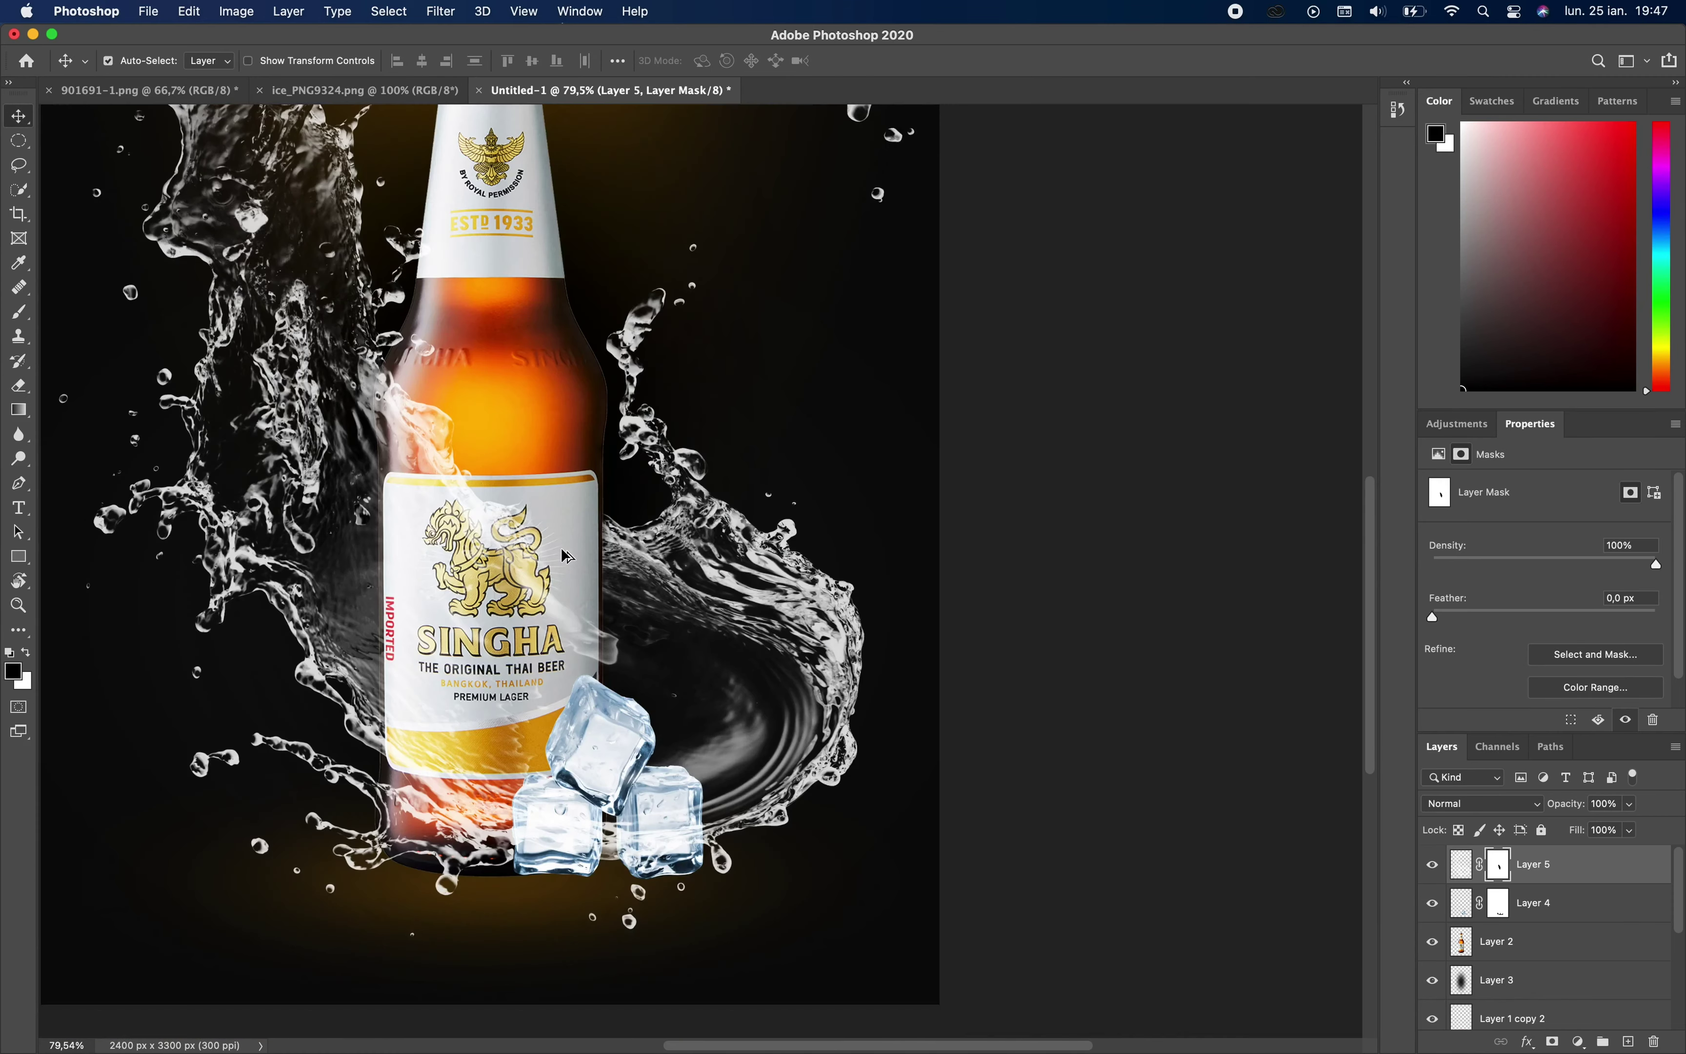
{"action": "scroll", "coordinate": [565, 556], "scroll_direction": "down", "scroll_amount": 1}
{"action": "scroll", "coordinate": [564, 555], "scroll_direction": "down", "scroll_amount": 5}
{"action": "scroll", "coordinate": [654, 555], "scroll_direction": "up", "scroll_amount": 5}
{"action": "scroll", "coordinate": [728, 522], "scroll_direction": "up", "scroll_amount": 1}
{"action": "scroll", "coordinate": [728, 522], "scroll_direction": "up", "scroll_amount": 1}
{"action": "scroll", "coordinate": [728, 522], "scroll_direction": "up", "scroll_amount": 1}
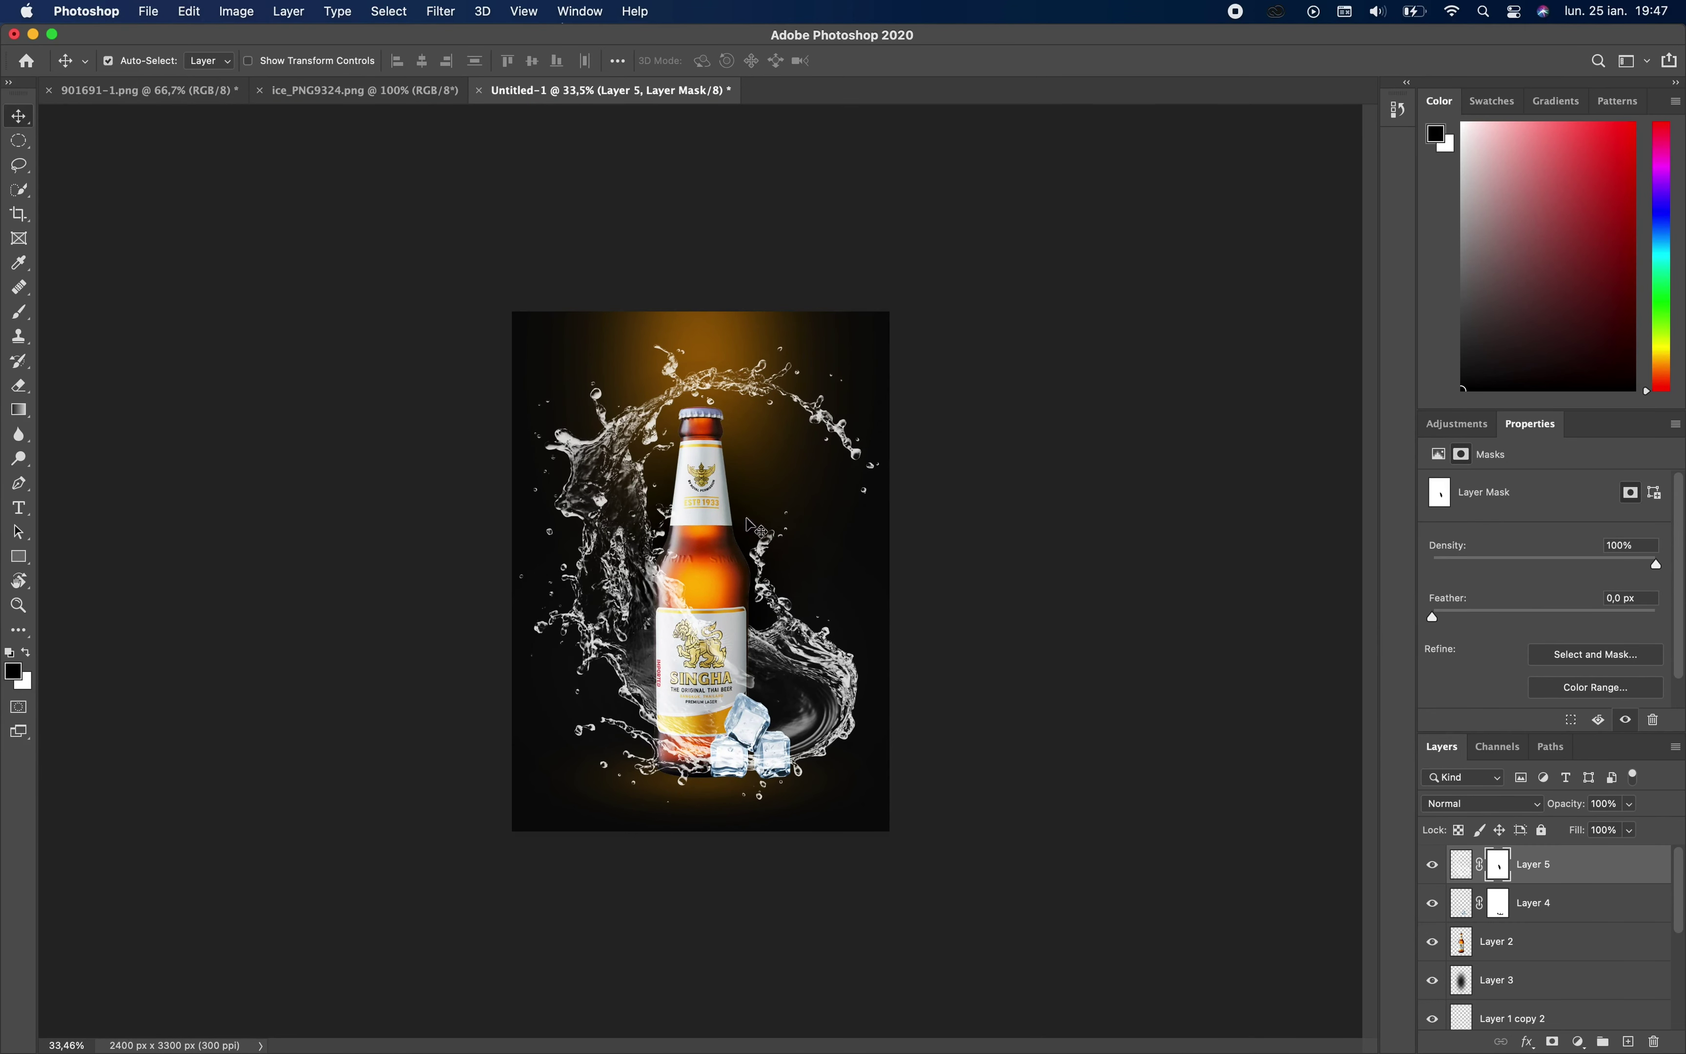
{"action": "left_click", "coordinate": [1452, 425]}
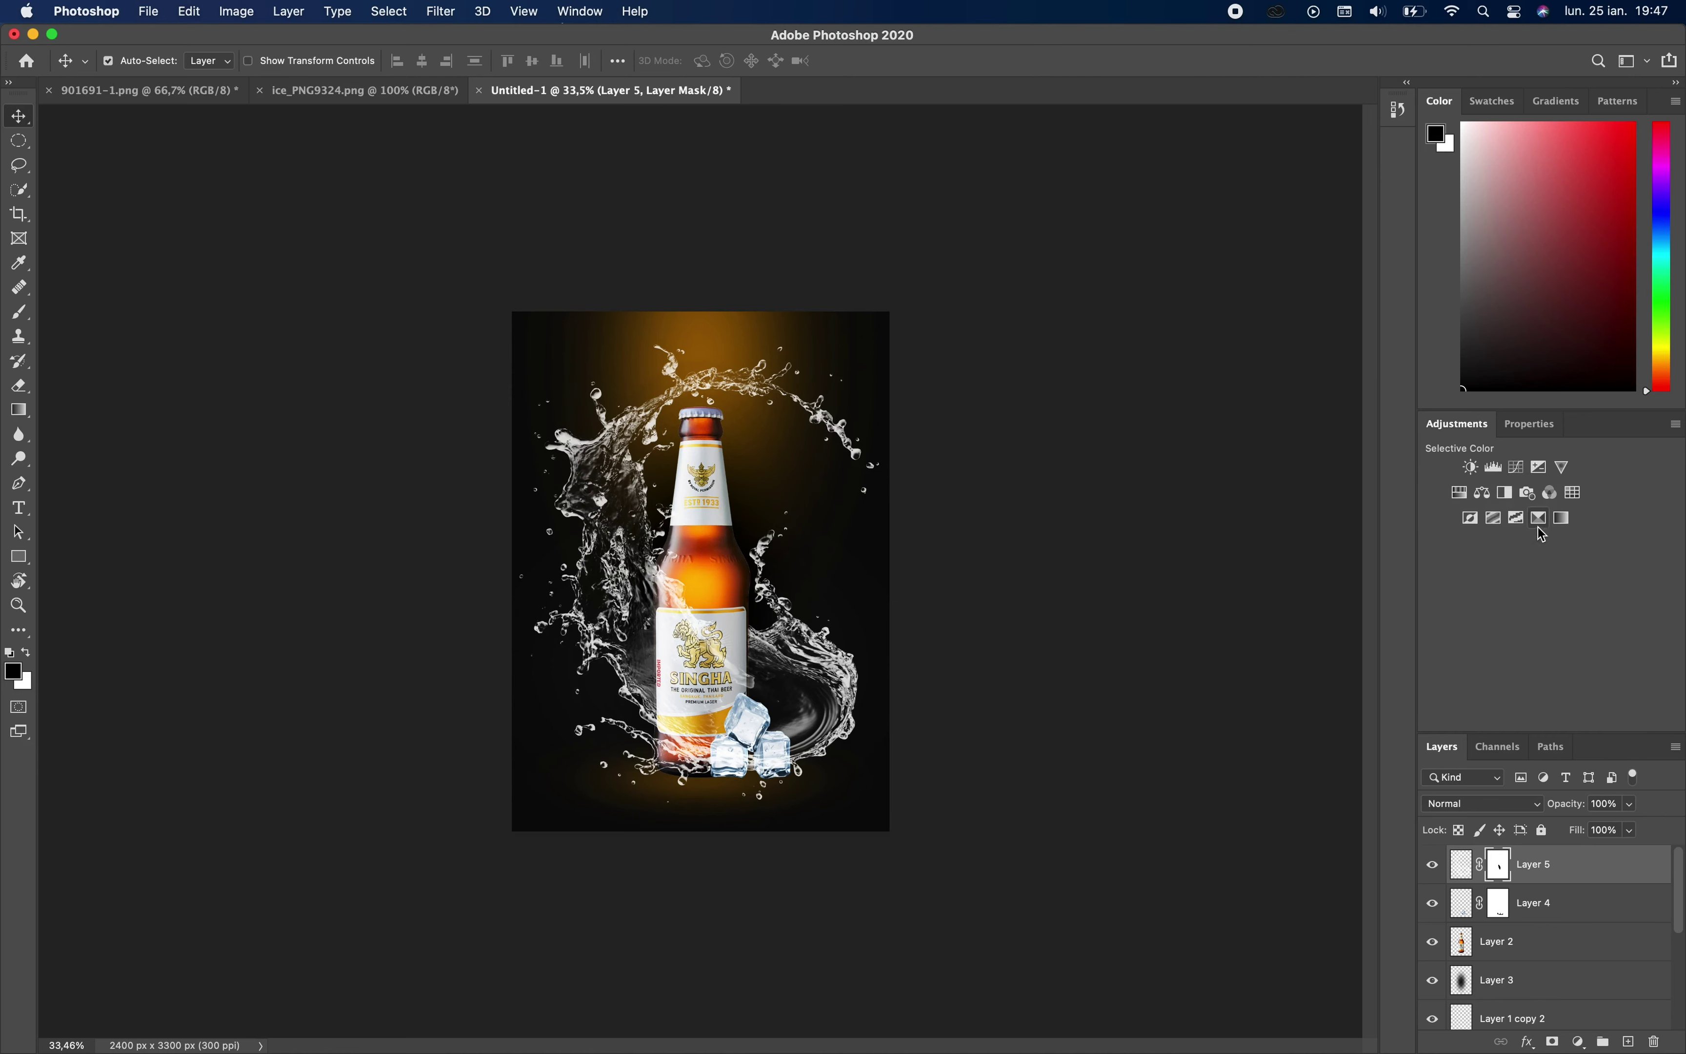
{"action": "left_click", "coordinate": [1485, 494]}
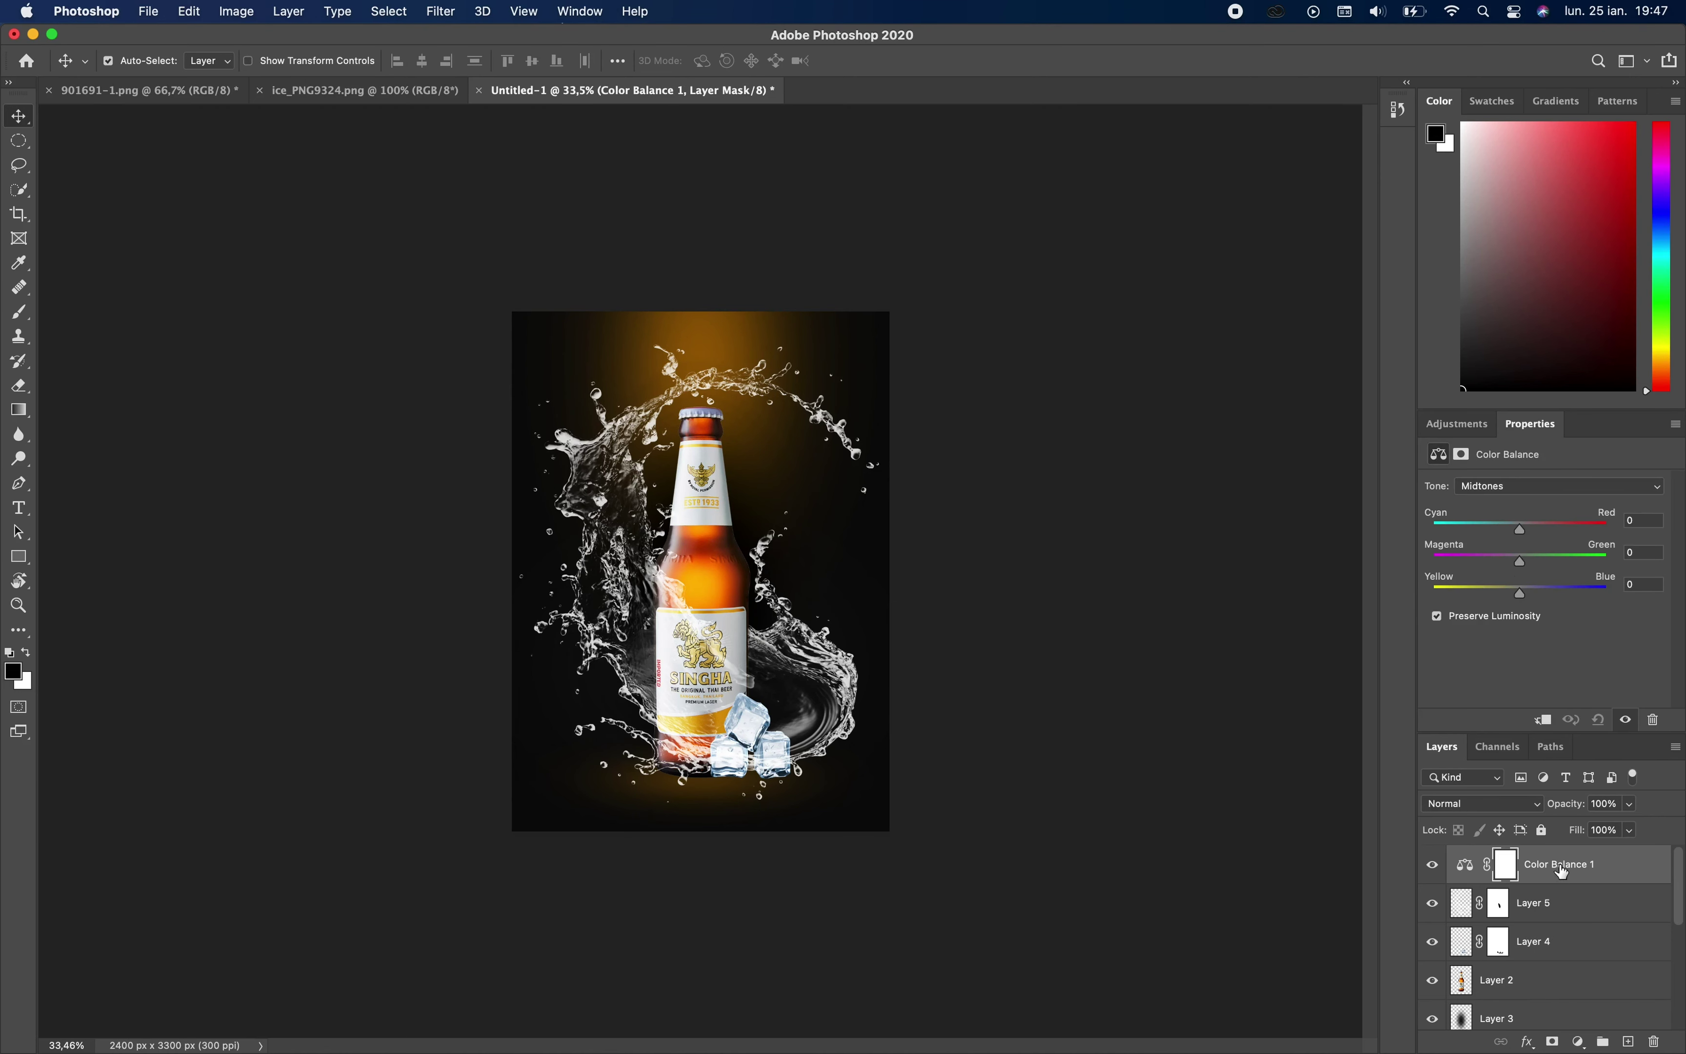
{"action": "right_click", "coordinate": [1564, 871]}
{"action": "left_click", "coordinate": [1450, 528]}
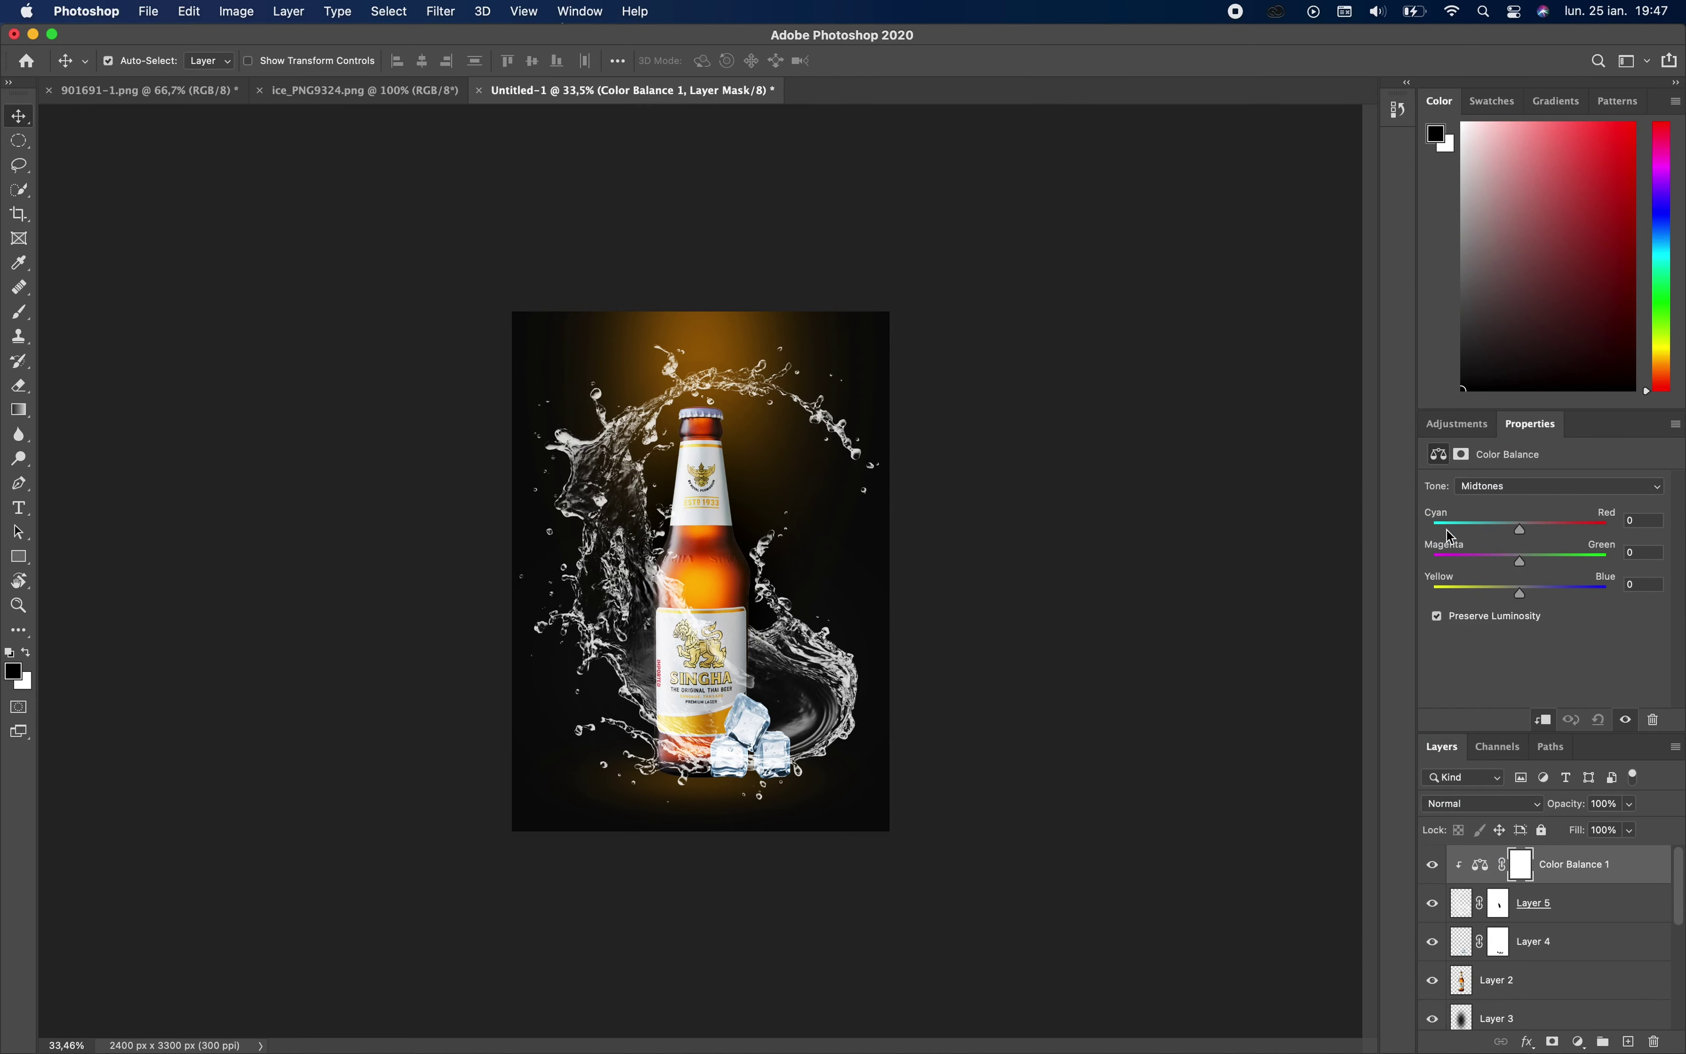
- Set the Color Balance midtones to -70, -54 and +100, comparing the tinted splash on and off
{"action": "mouse_move", "coordinate": [1524, 566]}
{"action": "left_mouse_down"}
{"action": "mouse_move", "coordinate": [1636, 570]}
{"action": "mouse_move", "coordinate": [1421, 544]}
{"action": "left_mouse_up"}
{"action": "left_click_drag", "start_coordinate": [1602, 550], "coordinate": [1441, 551]}
{"action": "left_click", "coordinate": [1434, 869]}
{"action": "left_click_drag", "start_coordinate": [1523, 596], "coordinate": [1650, 601]}
{"action": "left_click_drag", "start_coordinate": [1433, 524], "coordinate": [1458, 530]}
{"action": "left_click", "coordinate": [1431, 868]}
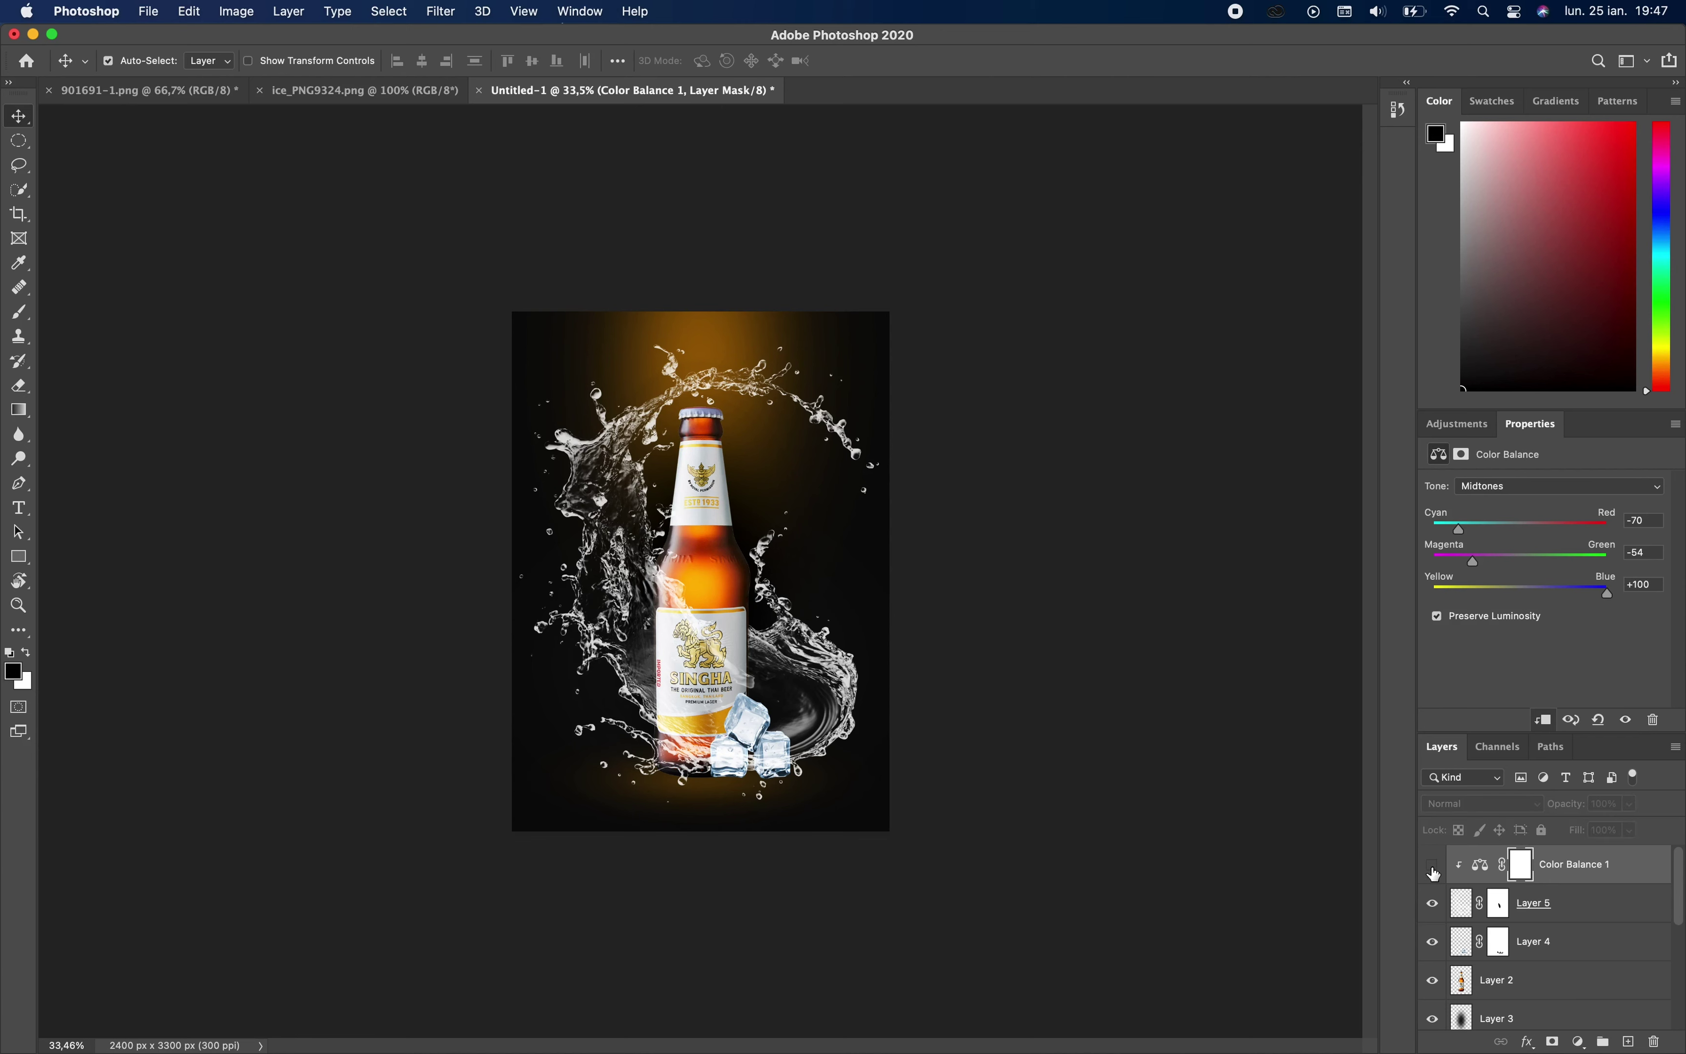
{"action": "left_click", "coordinate": [1435, 868]}
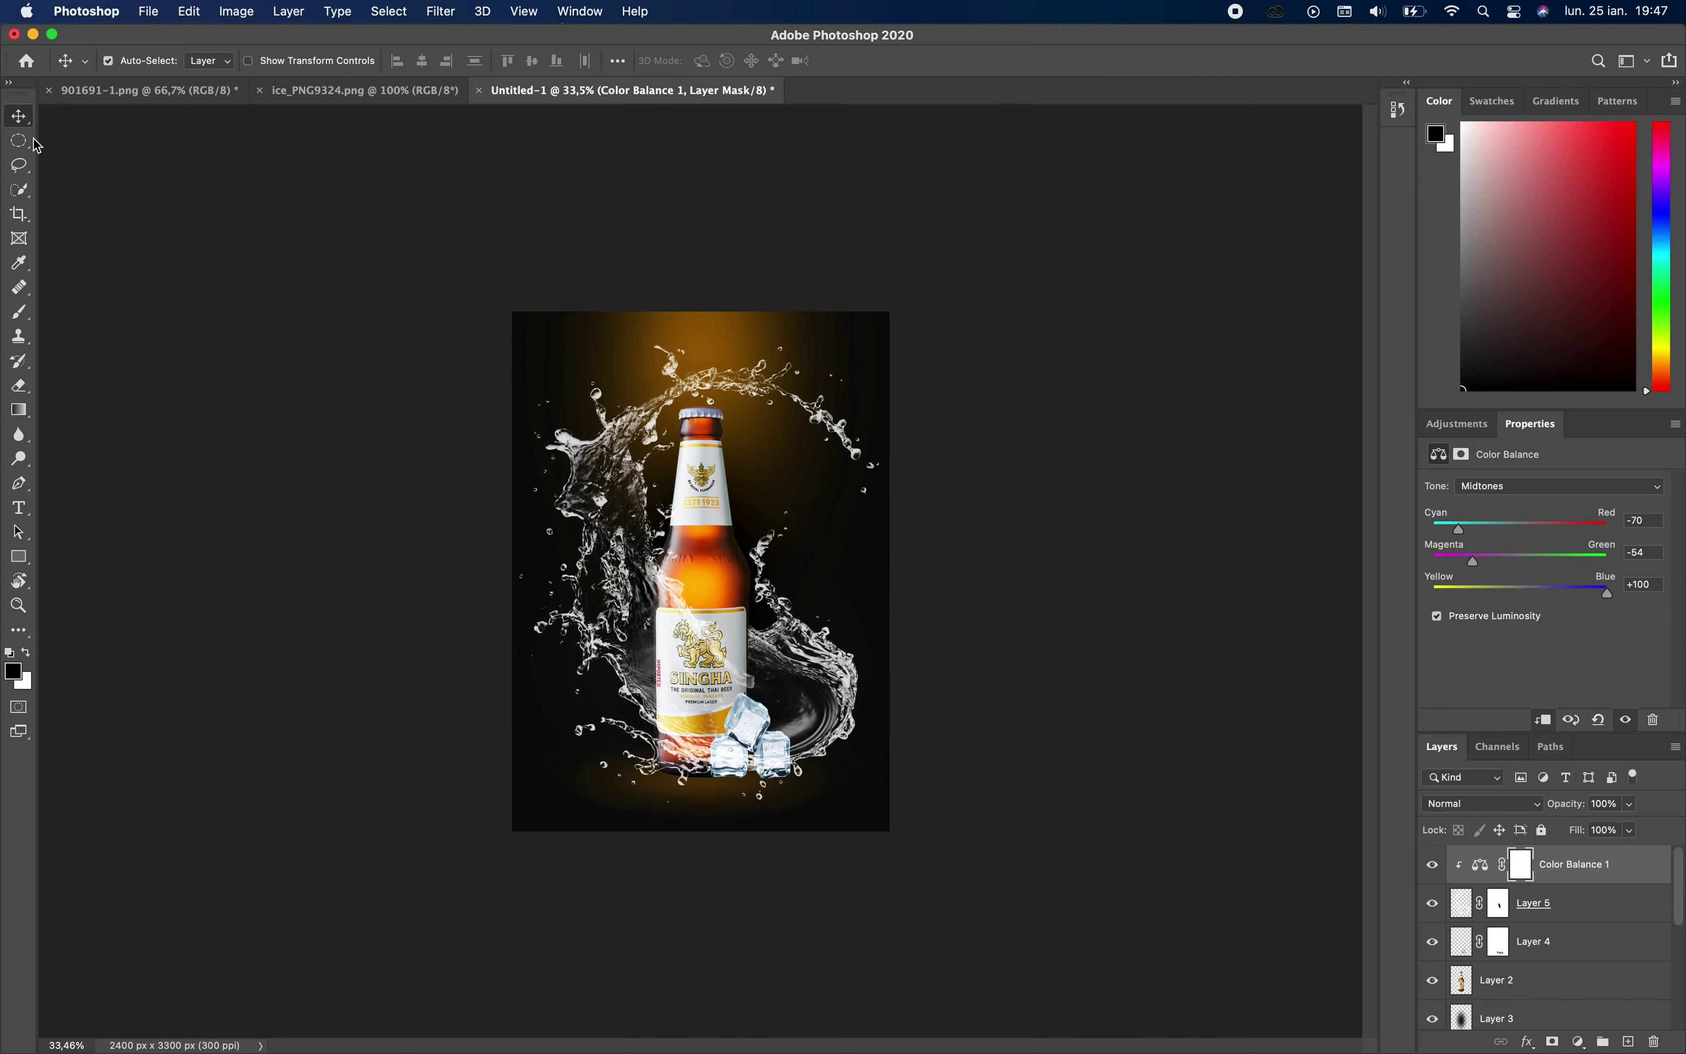
{"action": "left_click", "coordinate": [301, 502]}
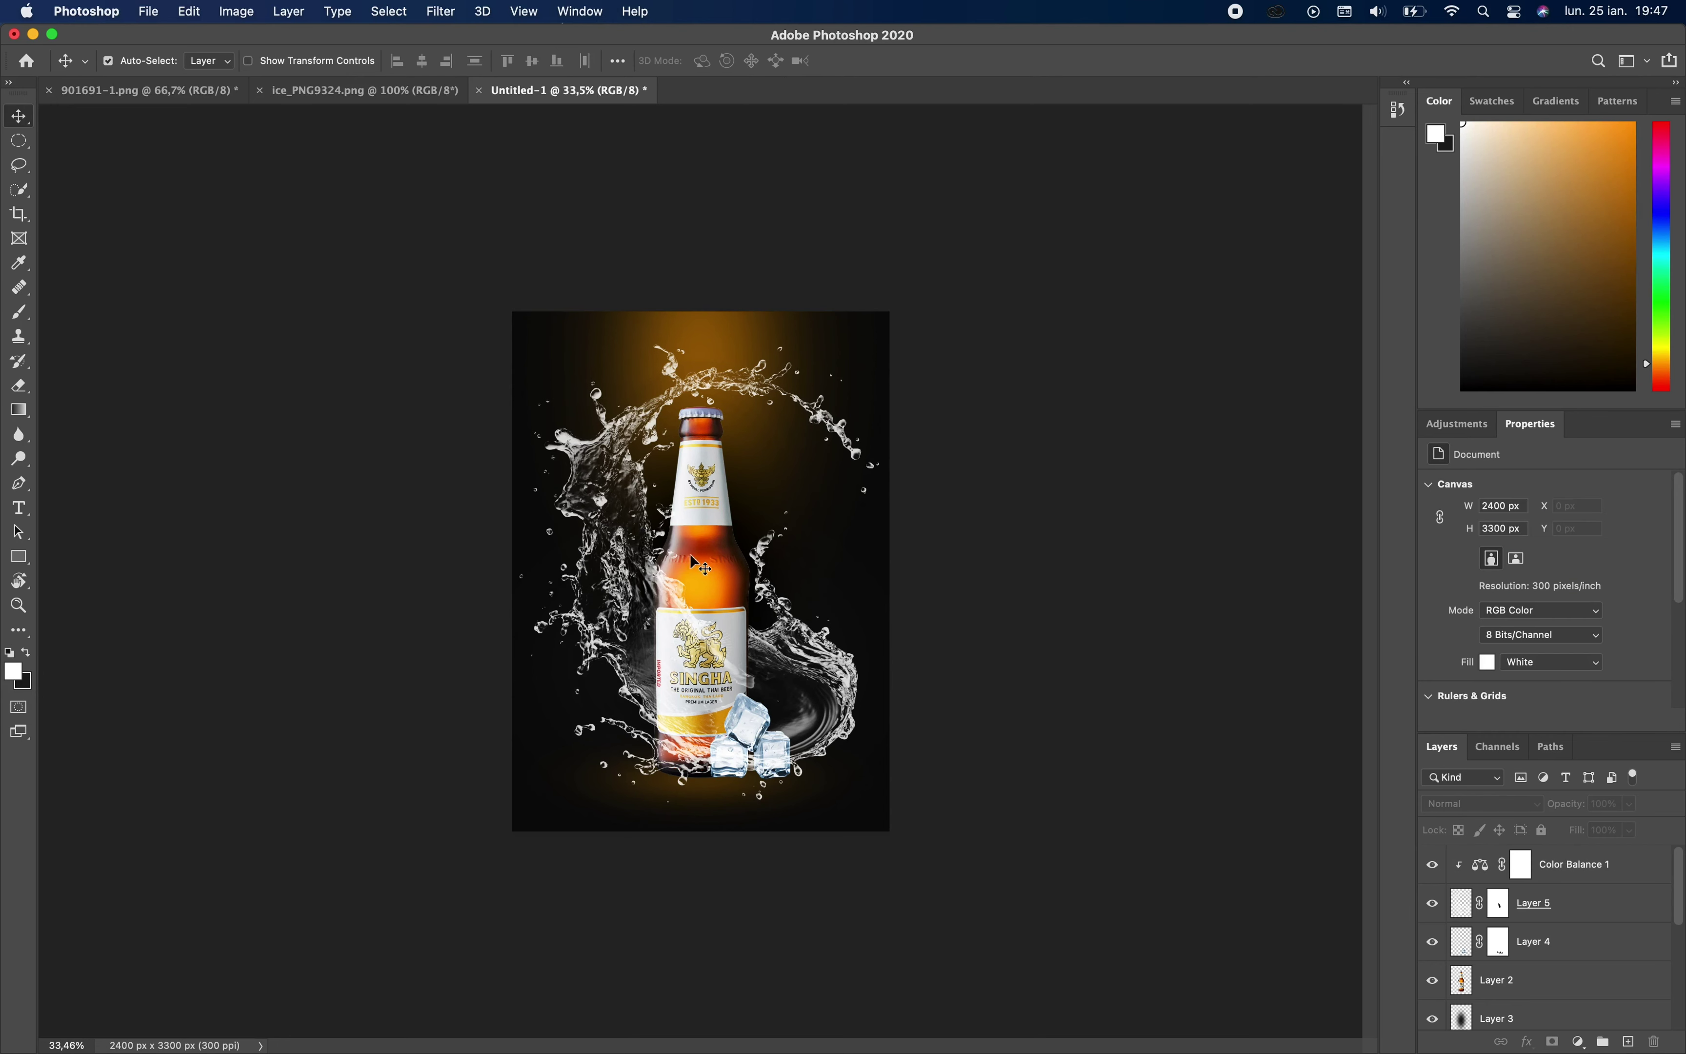